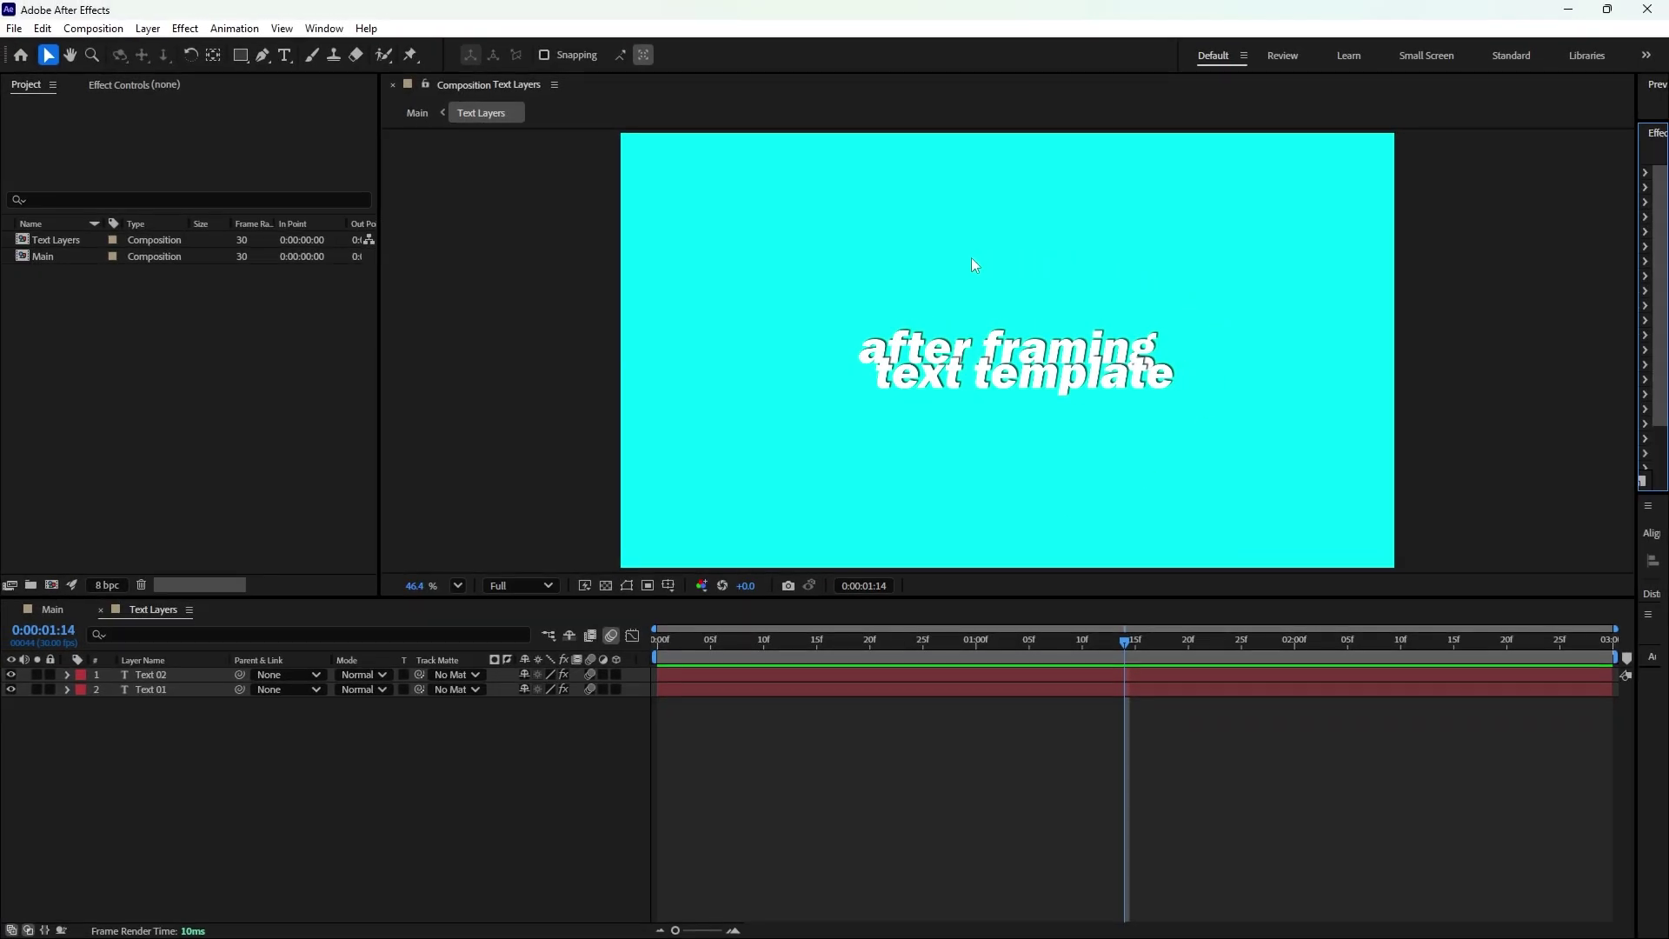
Switch to the Main composition and scrub through its text animation on the blue background
{"action": "left_click", "coordinate": [1032, 643]}
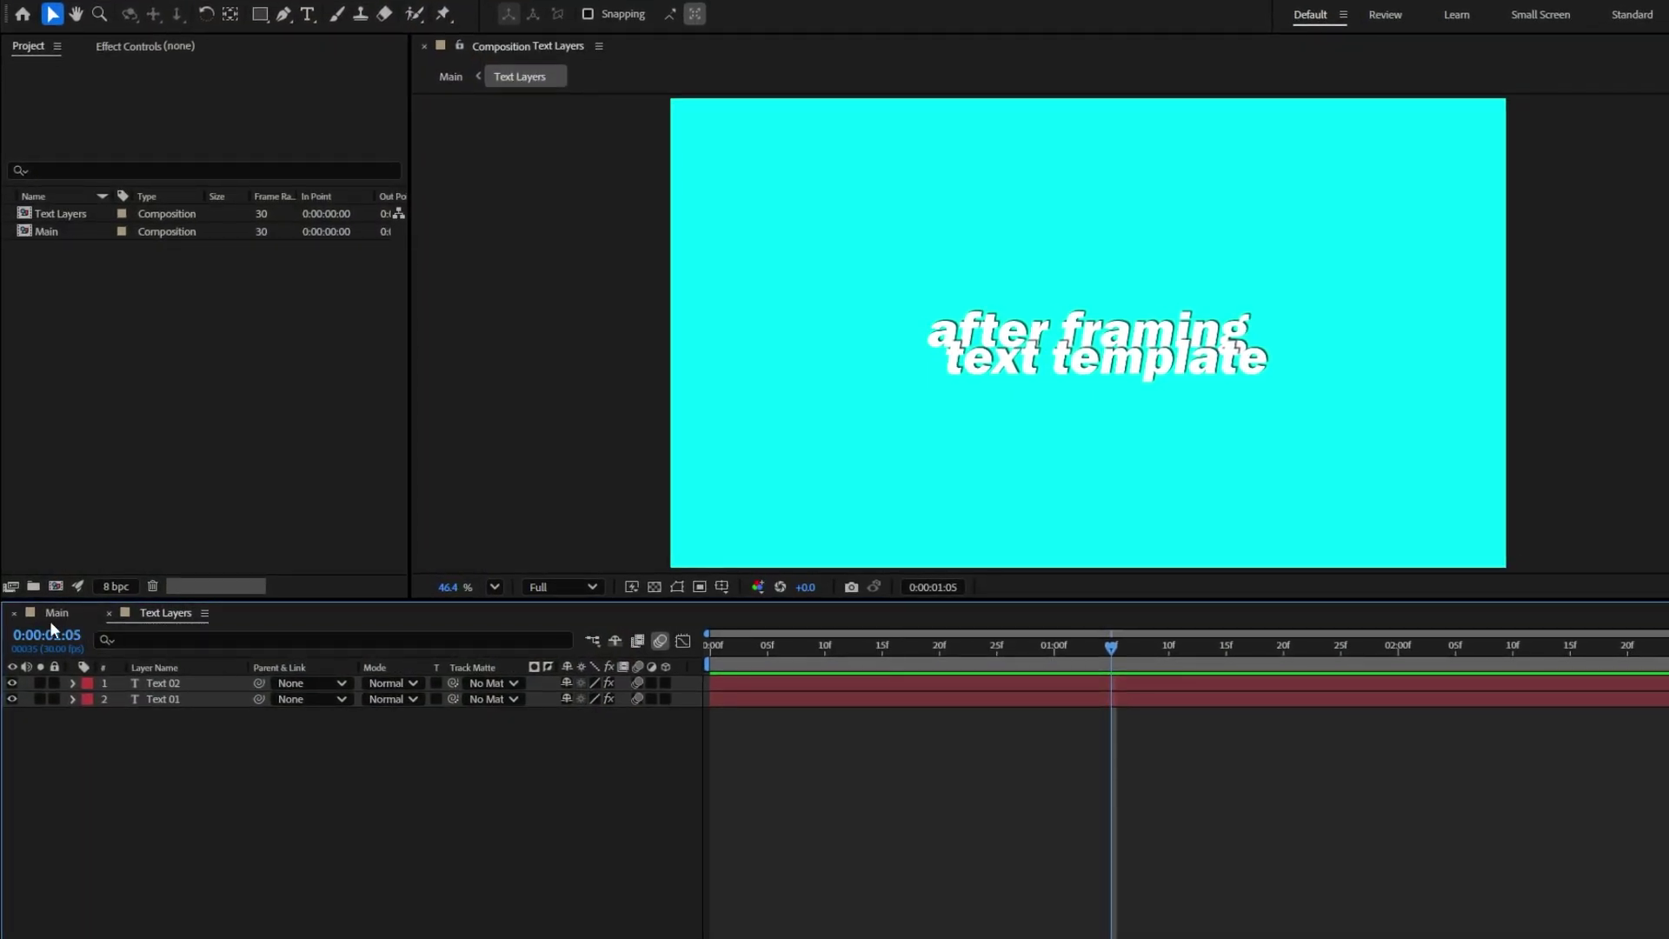
{"action": "left_click", "coordinate": [49, 613]}
{"action": "left_click_drag", "start_coordinate": [954, 647], "coordinate": [1178, 664]}
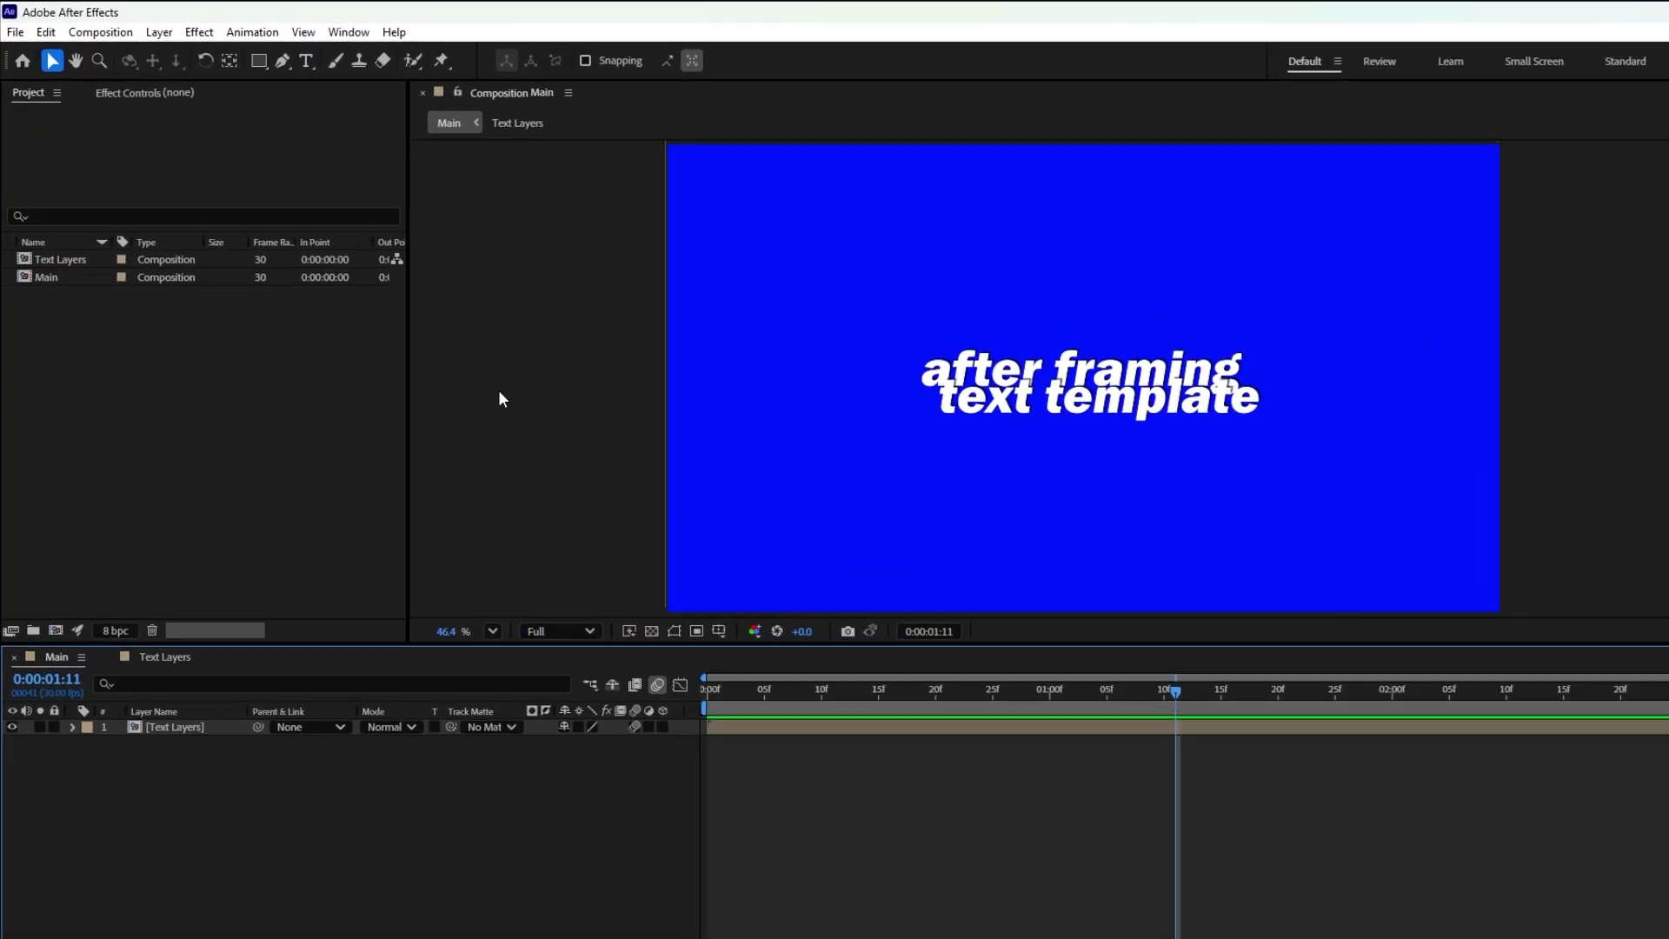
In Essential Graphics, set Main as primary composition and name the template 'Instagram Text 01 - Lines'
{"action": "left_click", "coordinate": [351, 32]}
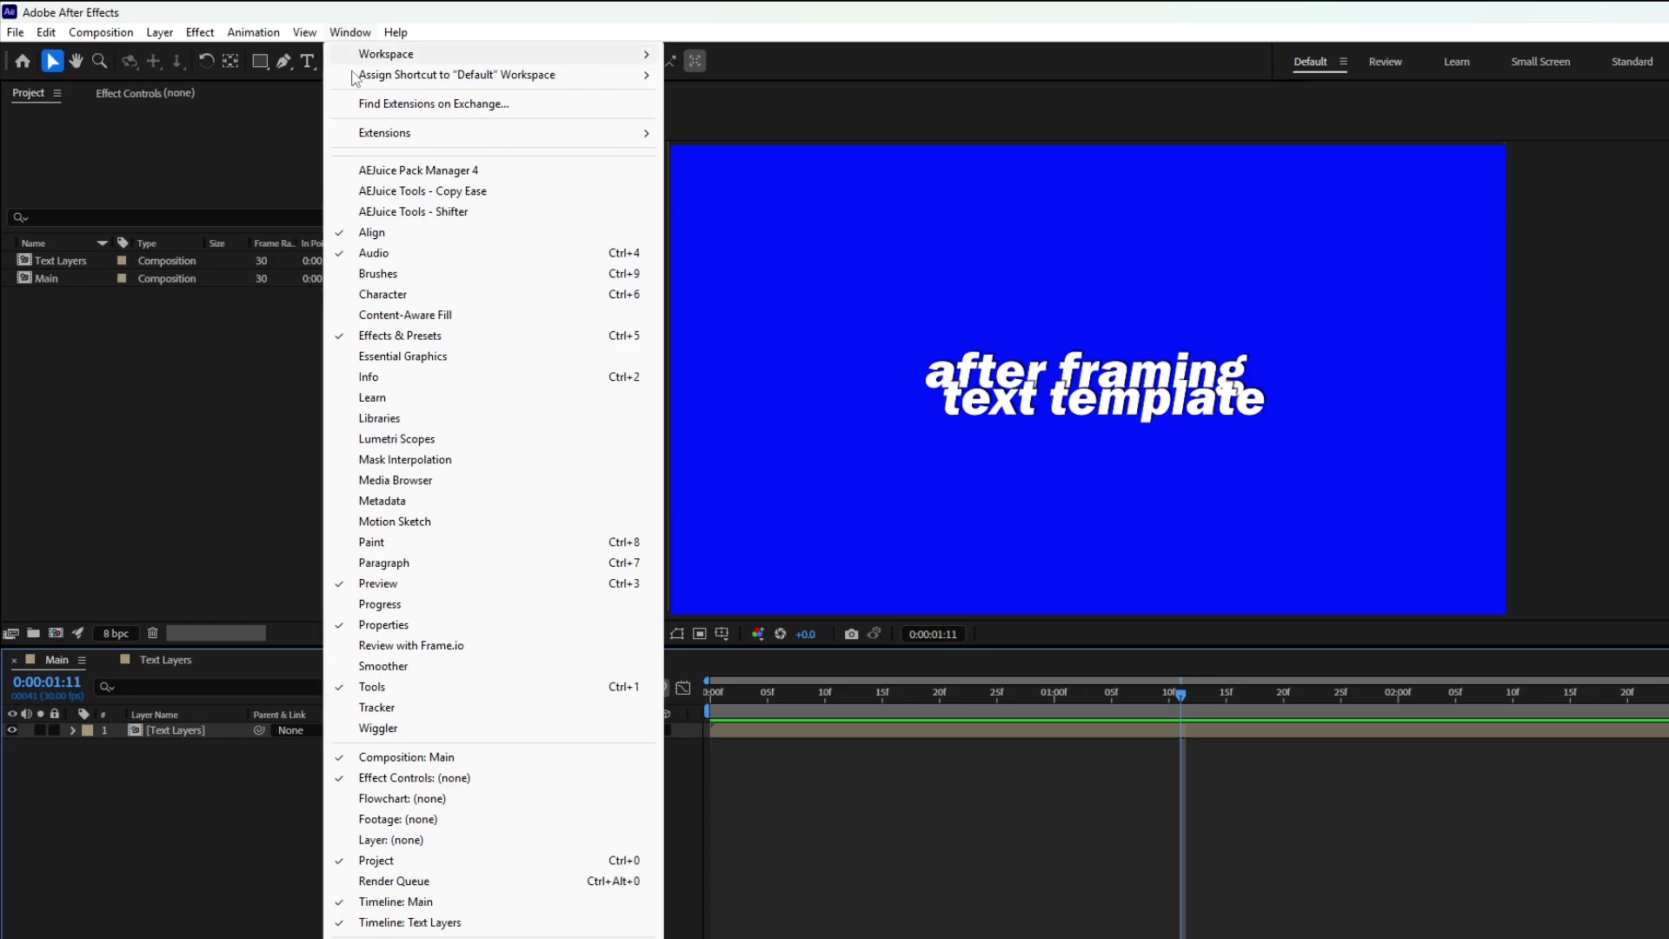
{"action": "left_click", "coordinate": [404, 358]}
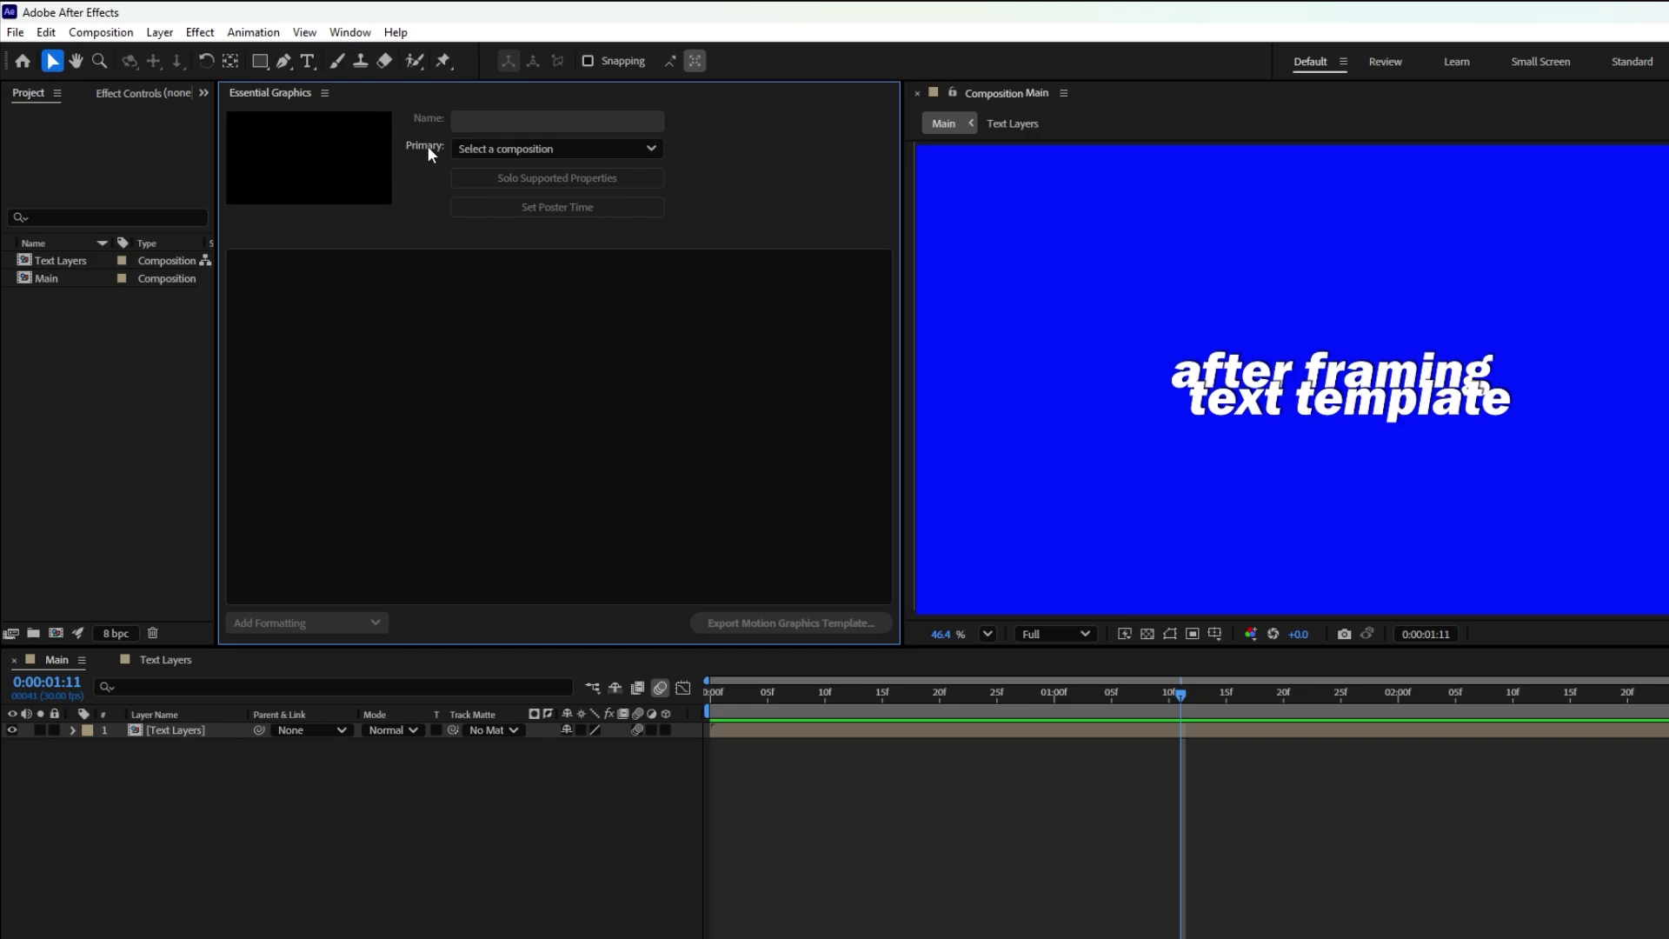
{"action": "left_click", "coordinate": [617, 152]}
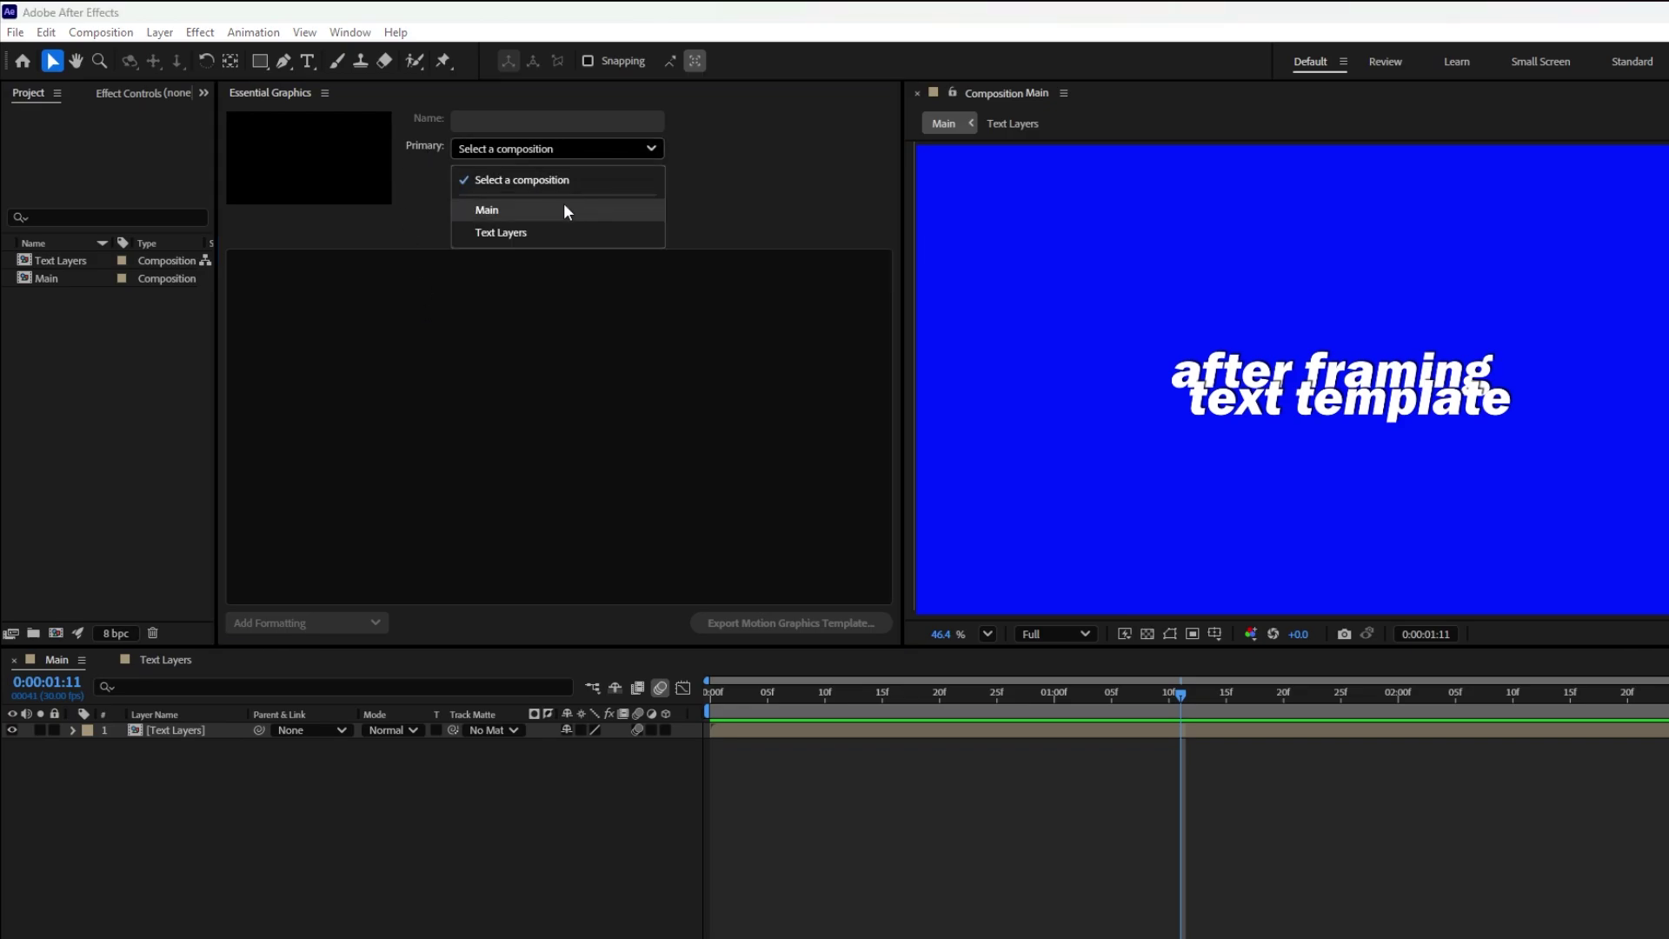
{"action": "left_click", "coordinate": [494, 210]}
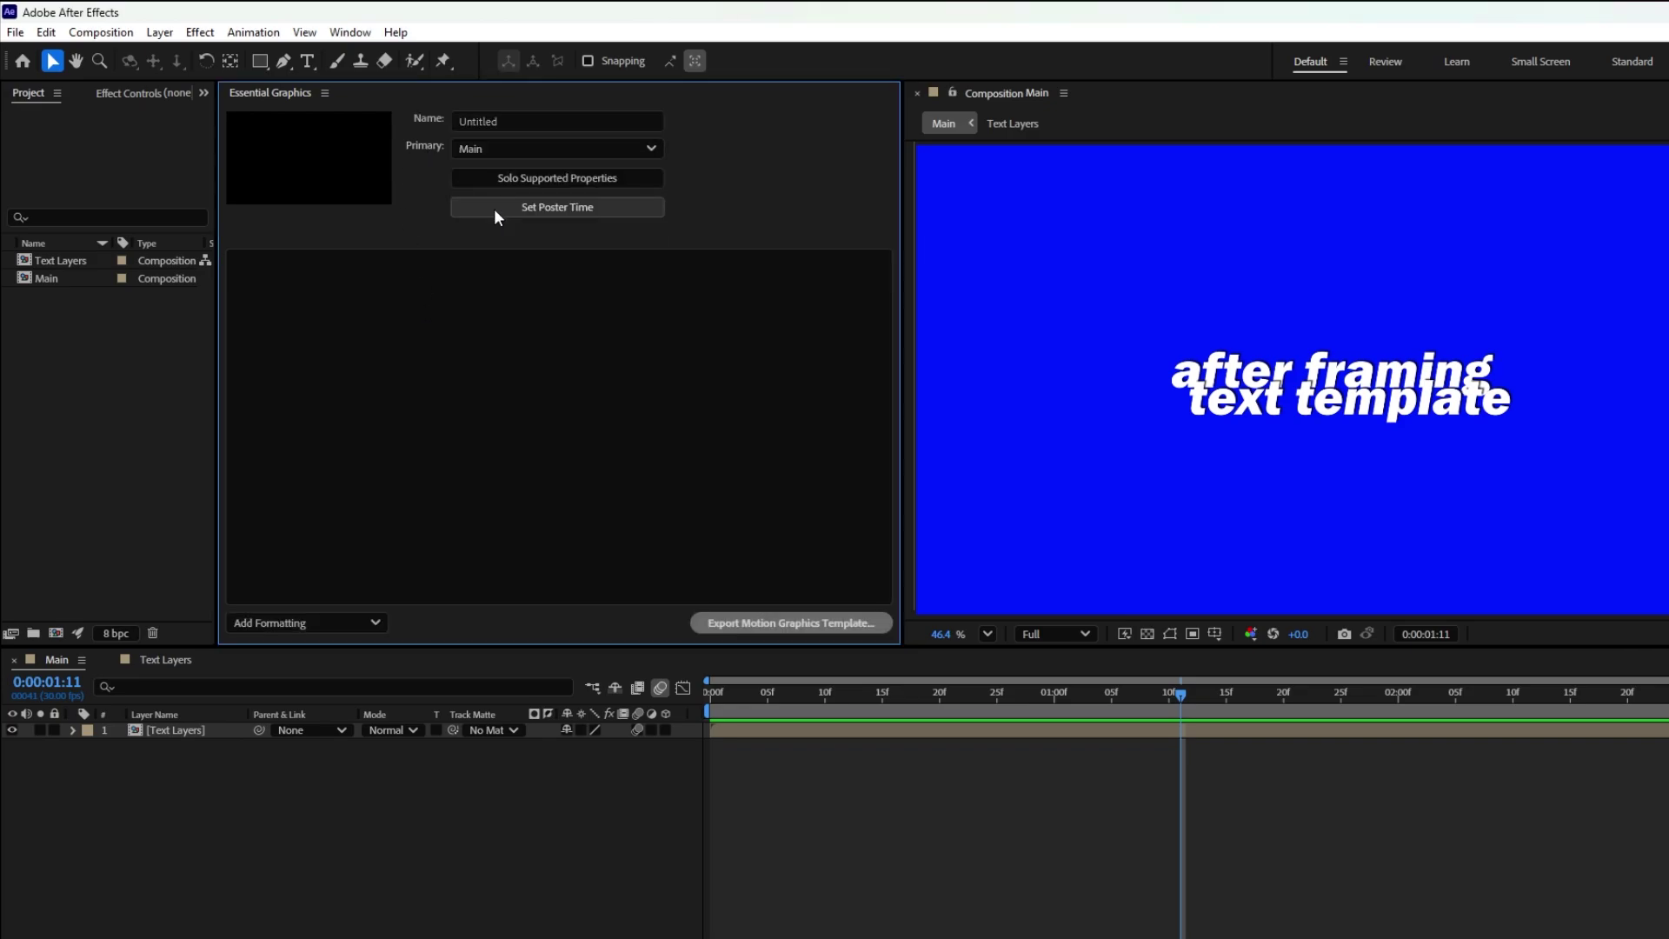
{"action": "left_click", "coordinate": [565, 121]}
{"action": "type", "text": "Ins"}
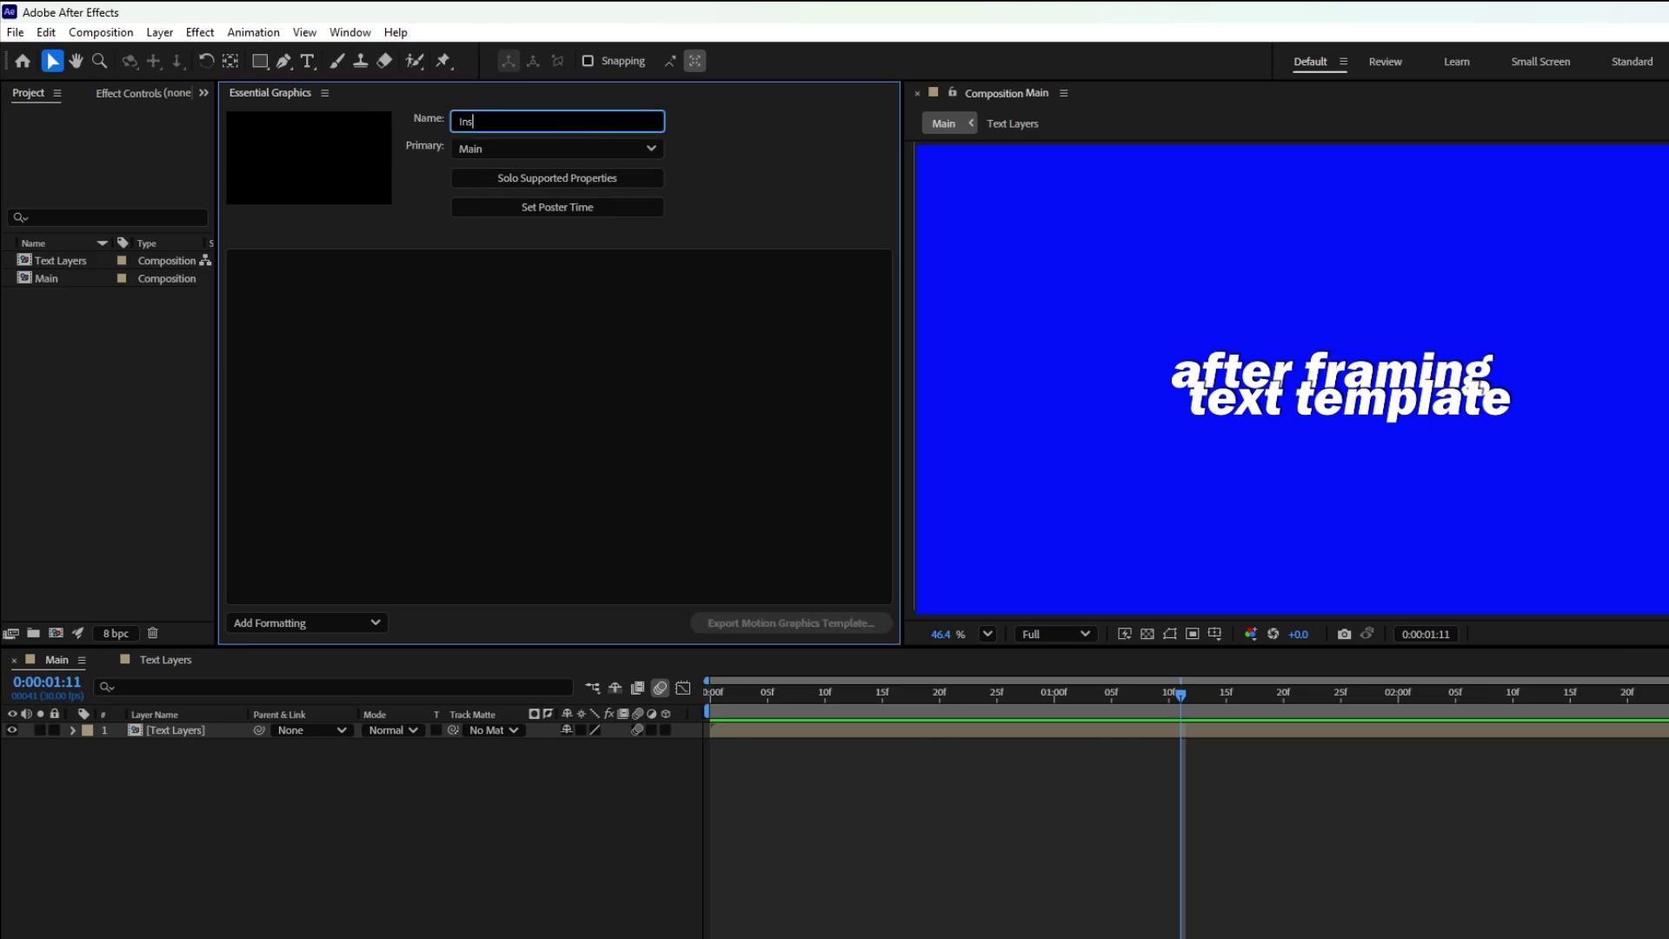
{"action": "type", "text": "tagram Text 01 - - Lines"}
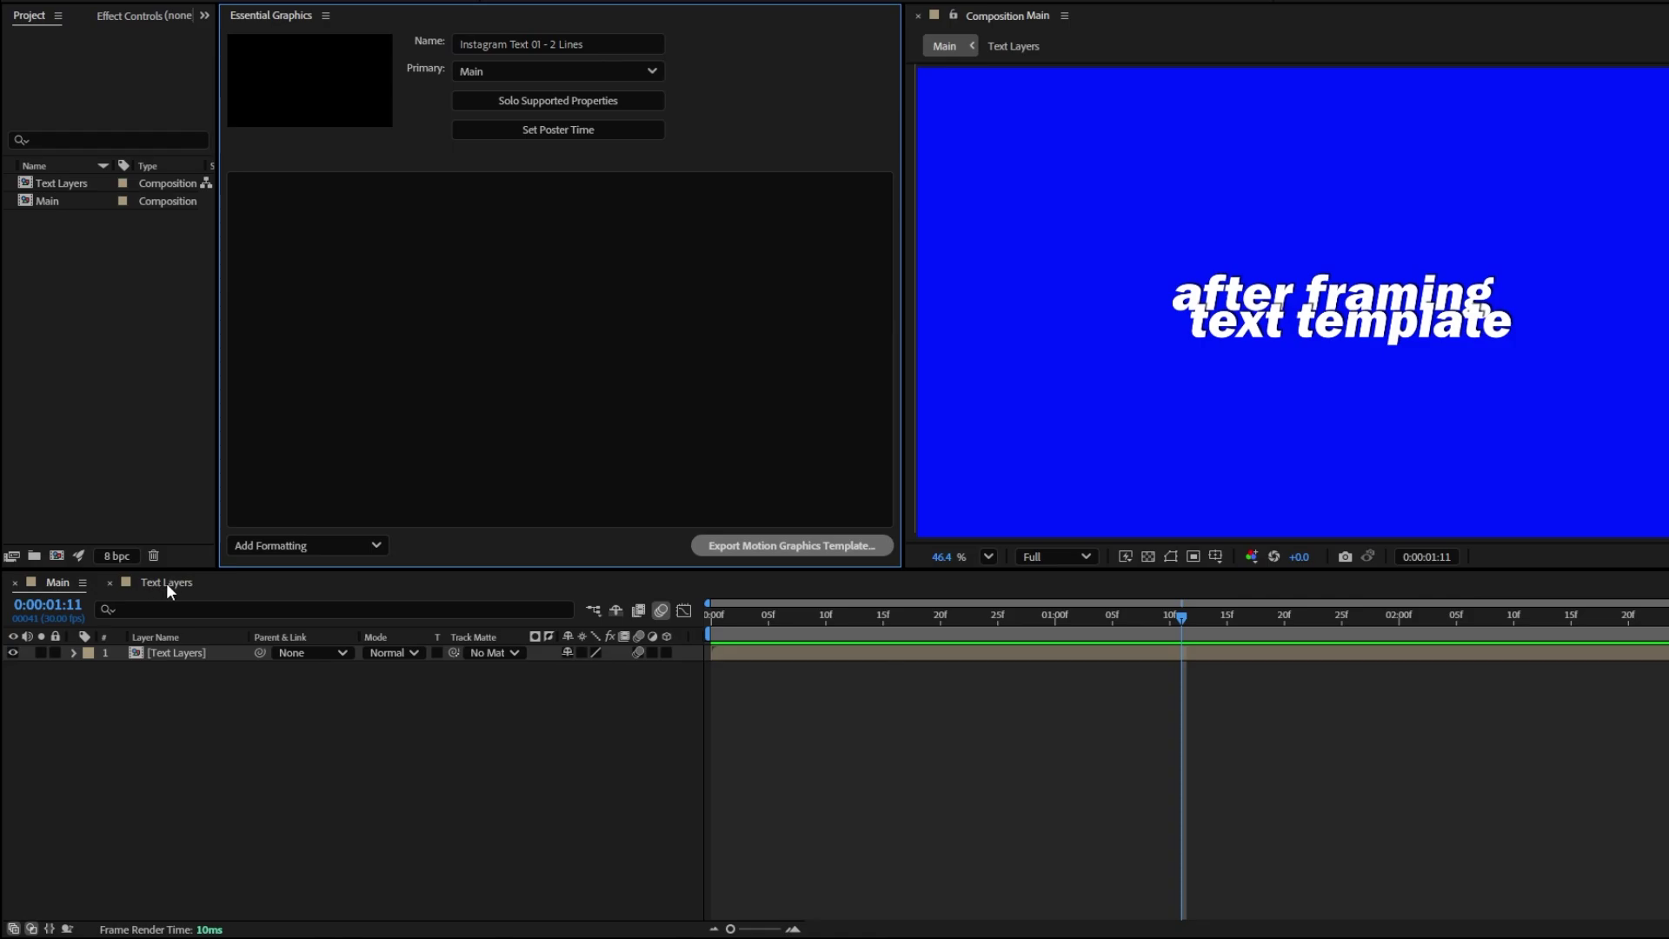
In Text Layers, add Text 02's 'text template' Source Text to the template controls
{"action": "left_click", "coordinate": [170, 583]}
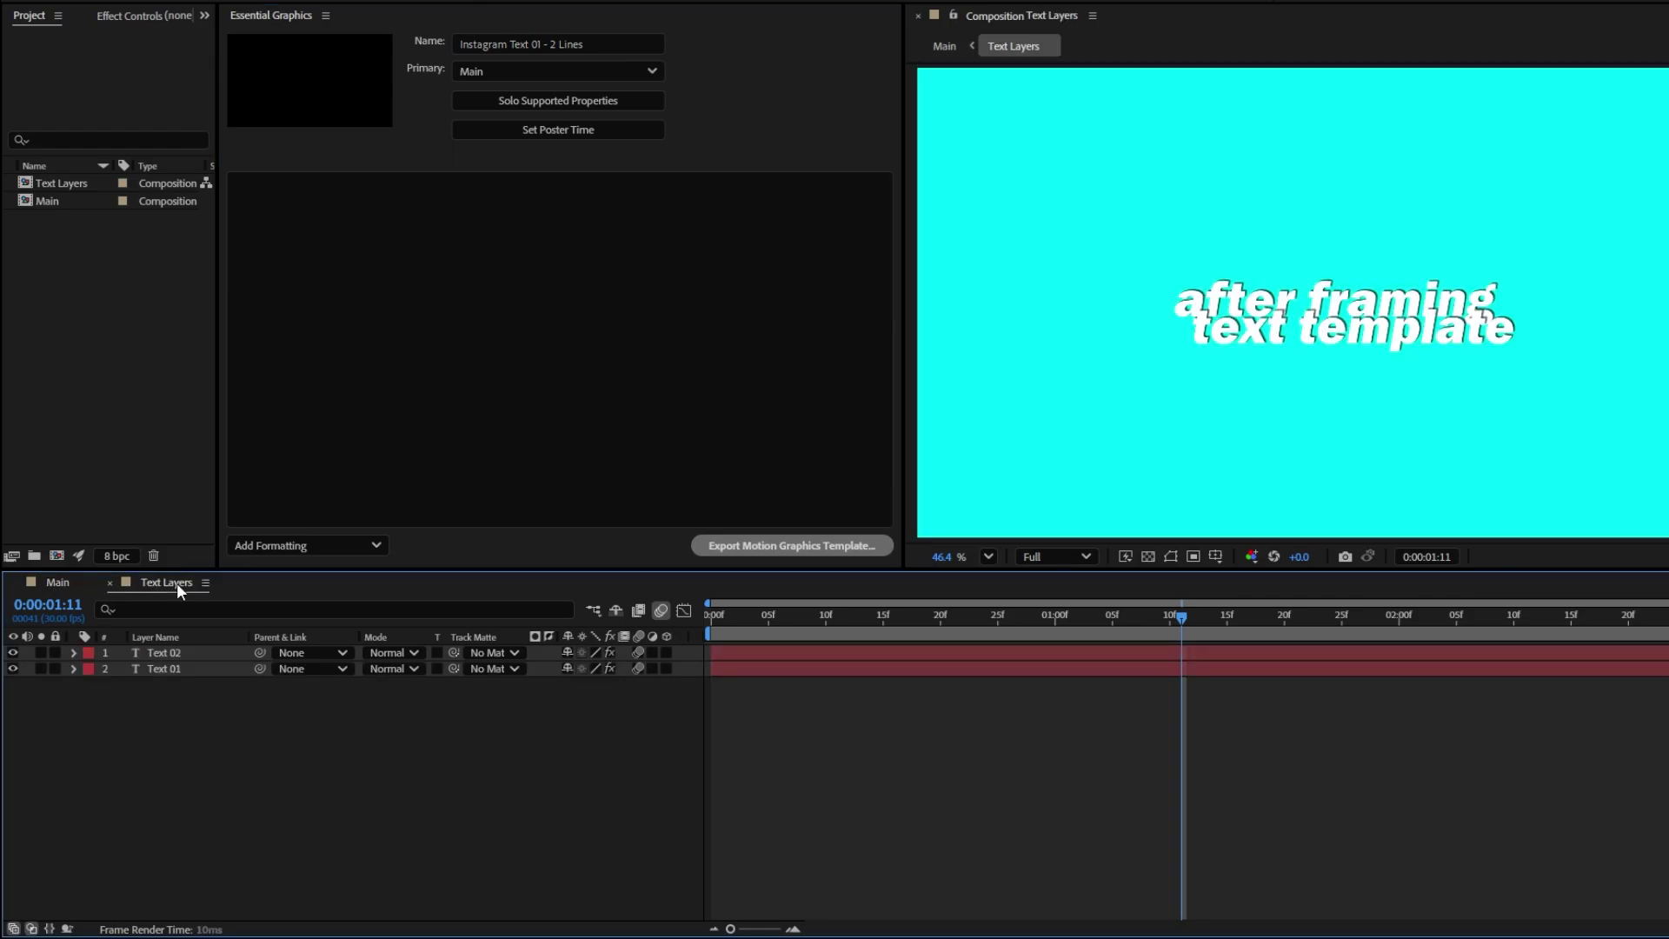
{"action": "left_click", "coordinate": [73, 653]}
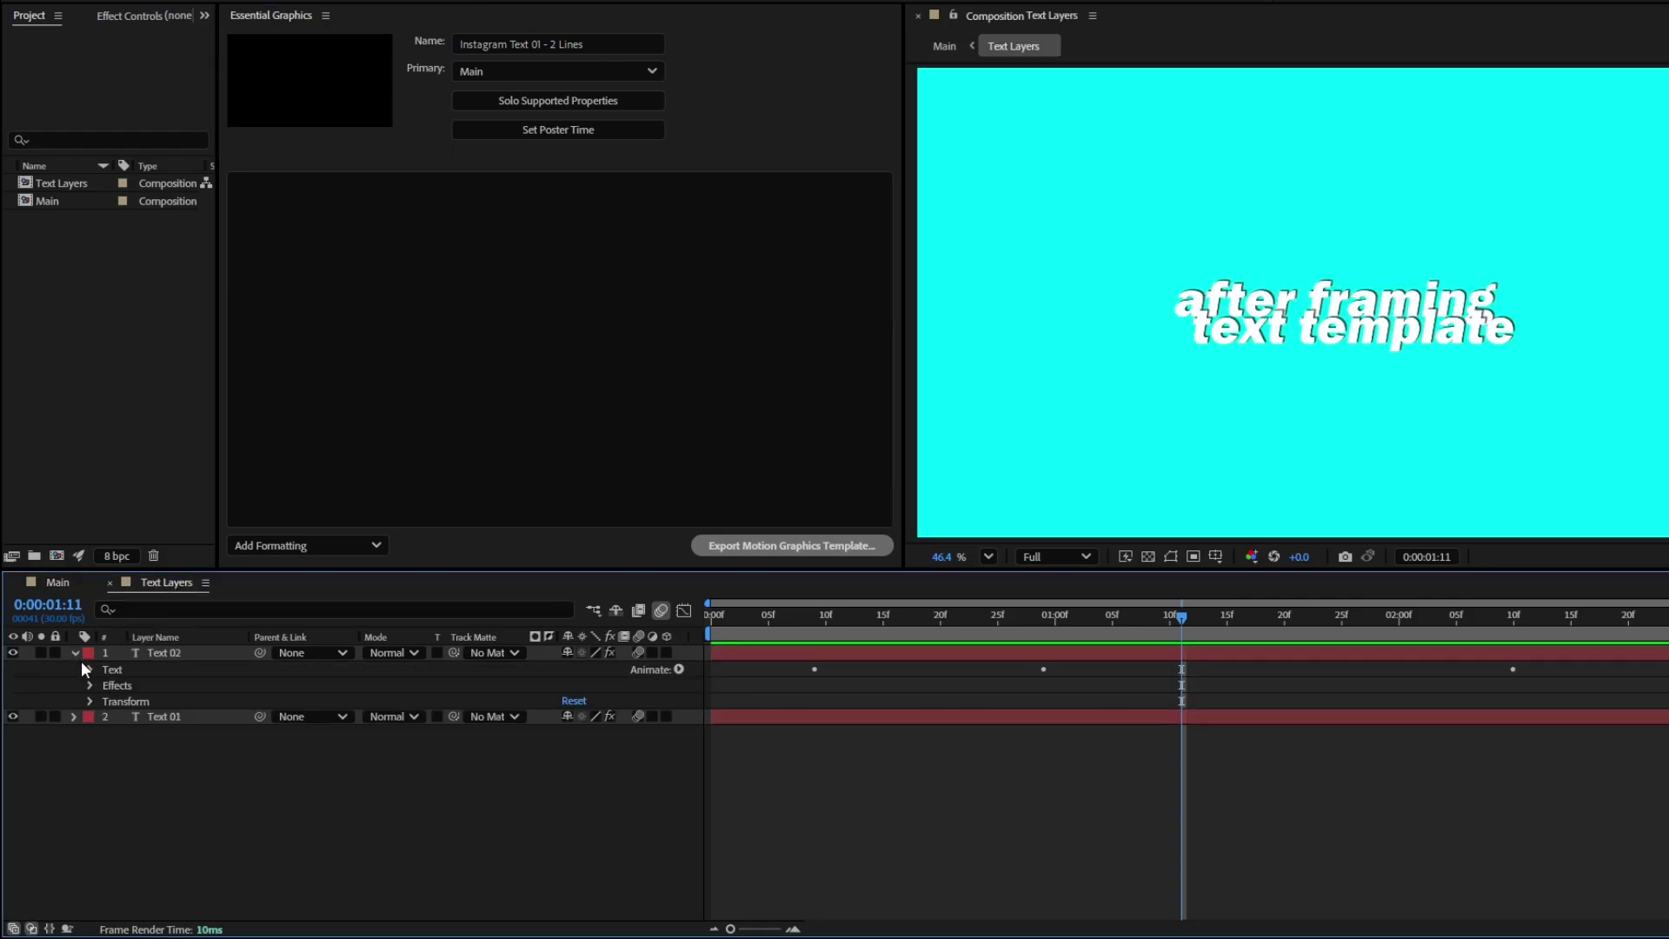
{"action": "left_click", "coordinate": [90, 669]}
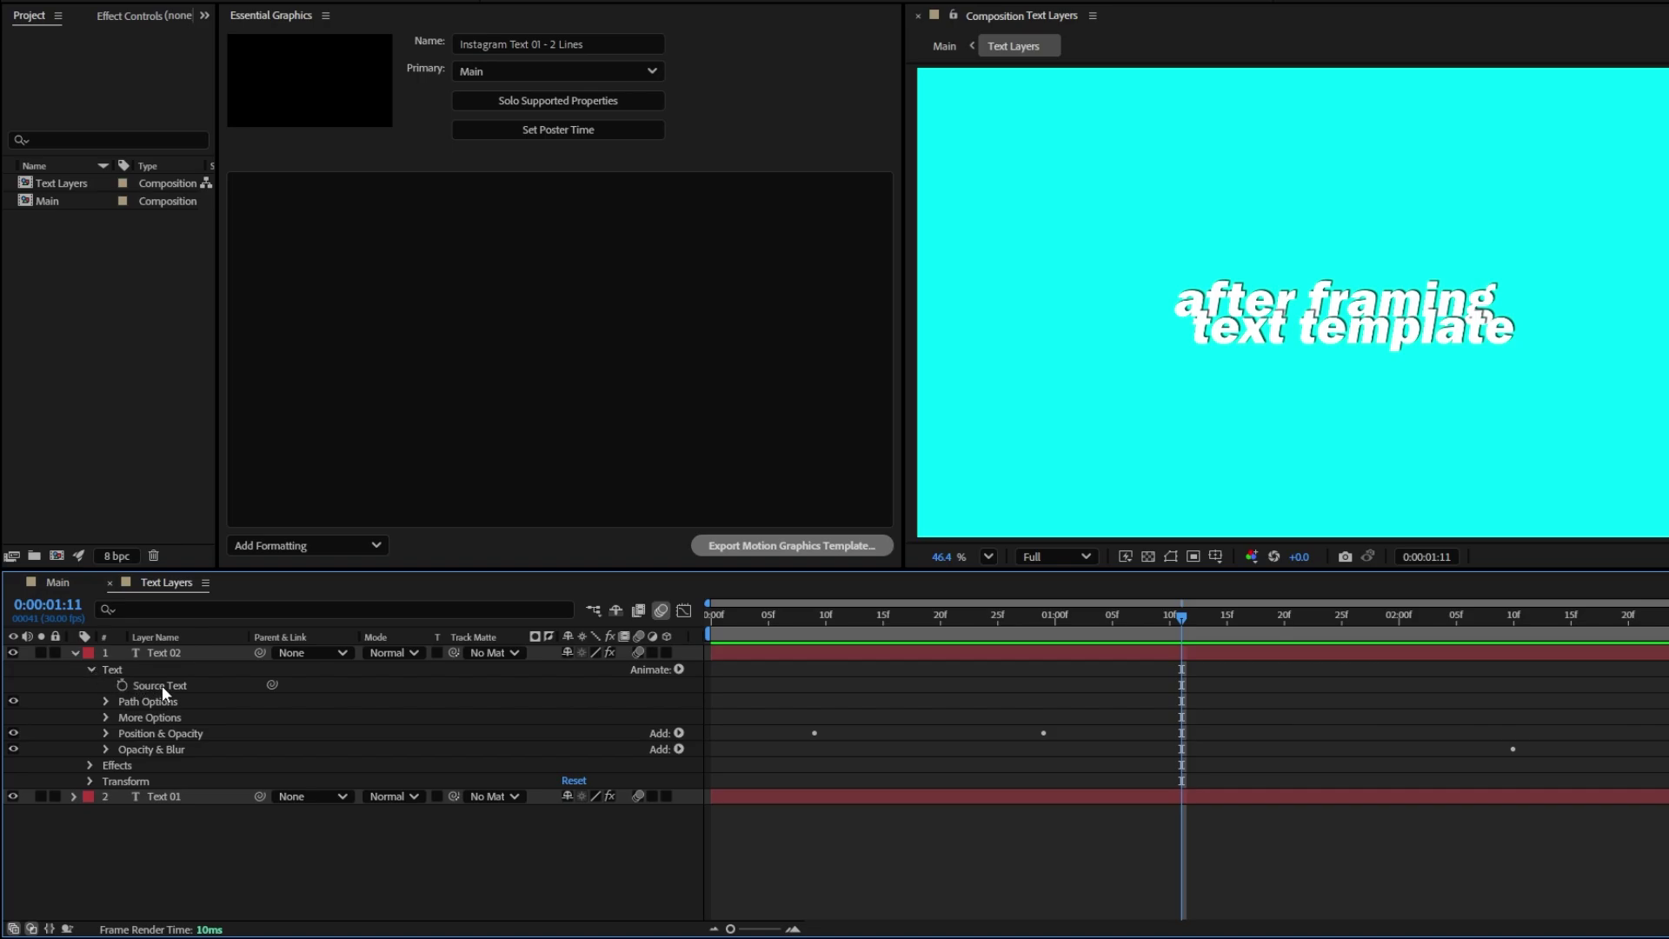
{"action": "left_click_drag", "start_coordinate": [165, 684], "coordinate": [384, 197]}
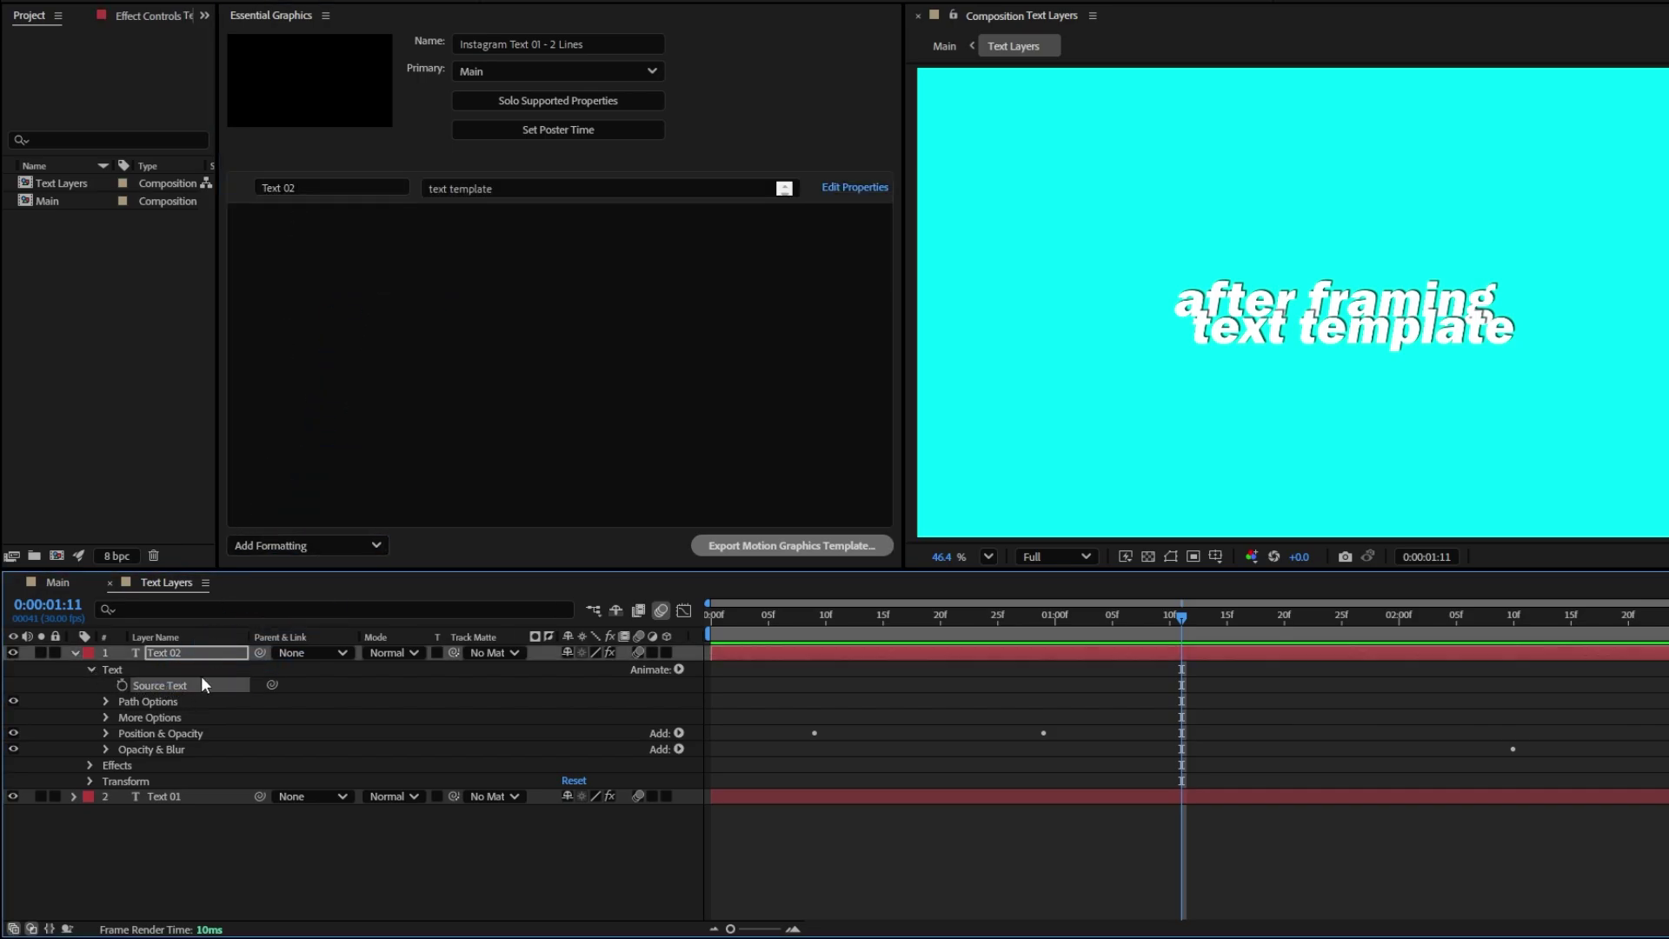
Add Text 01's 'after framing' Source Text to the template controls
{"action": "left_click", "coordinate": [73, 796]}
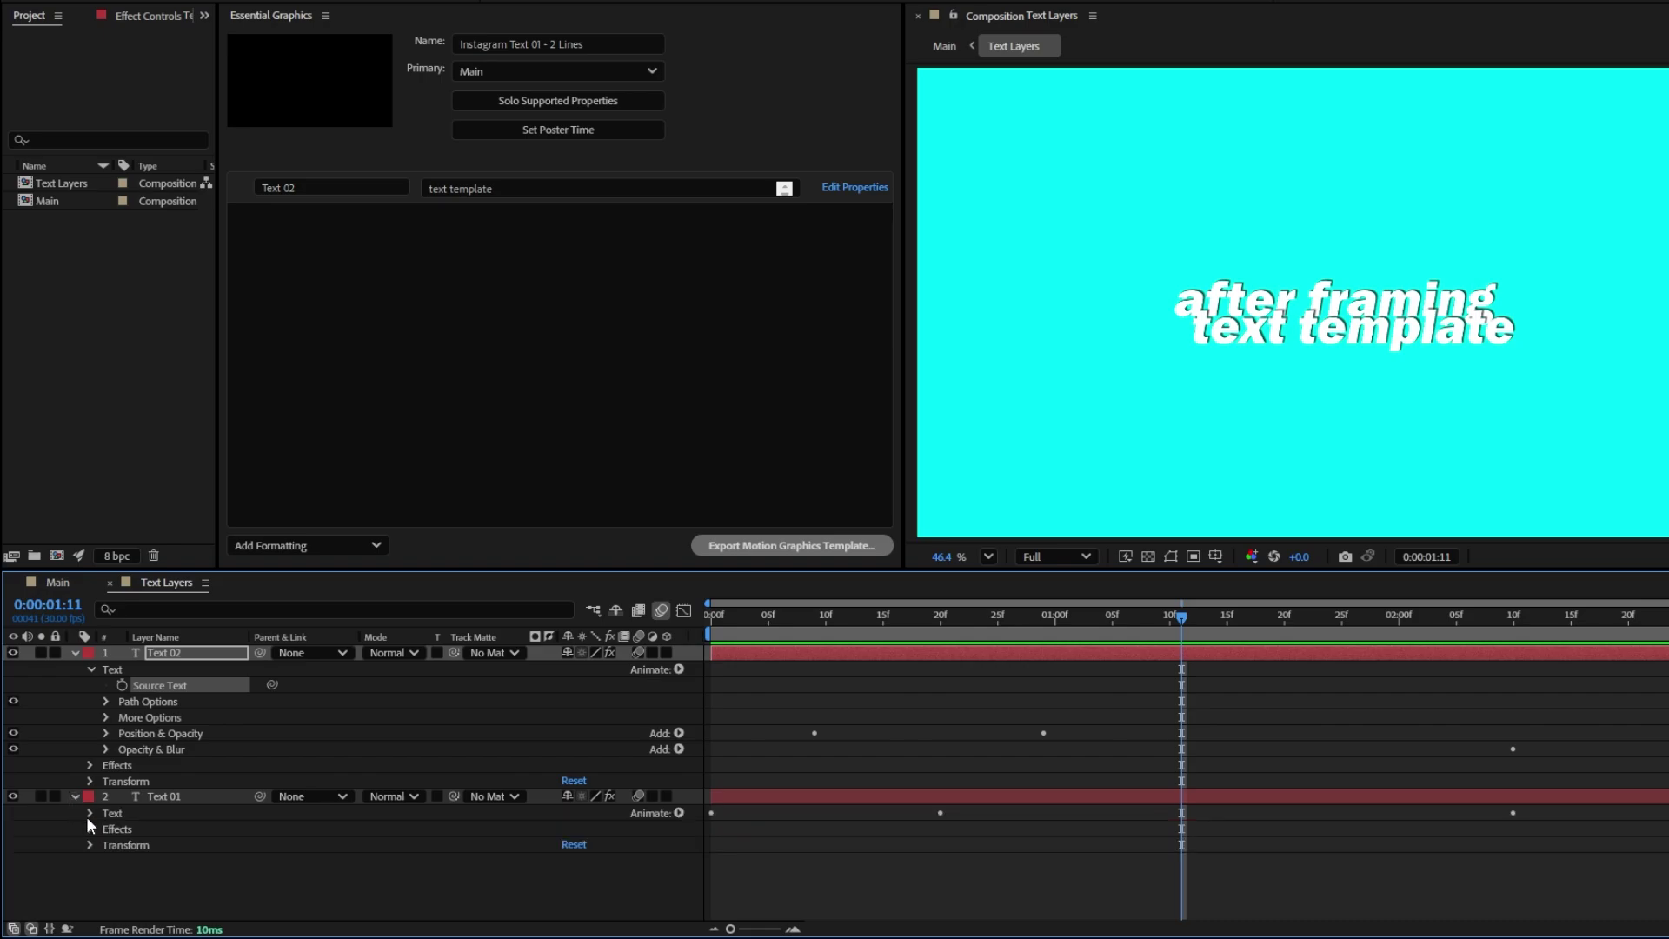
{"action": "left_click", "coordinate": [91, 814]}
{"action": "left_click_drag", "start_coordinate": [138, 831], "coordinate": [399, 300]}
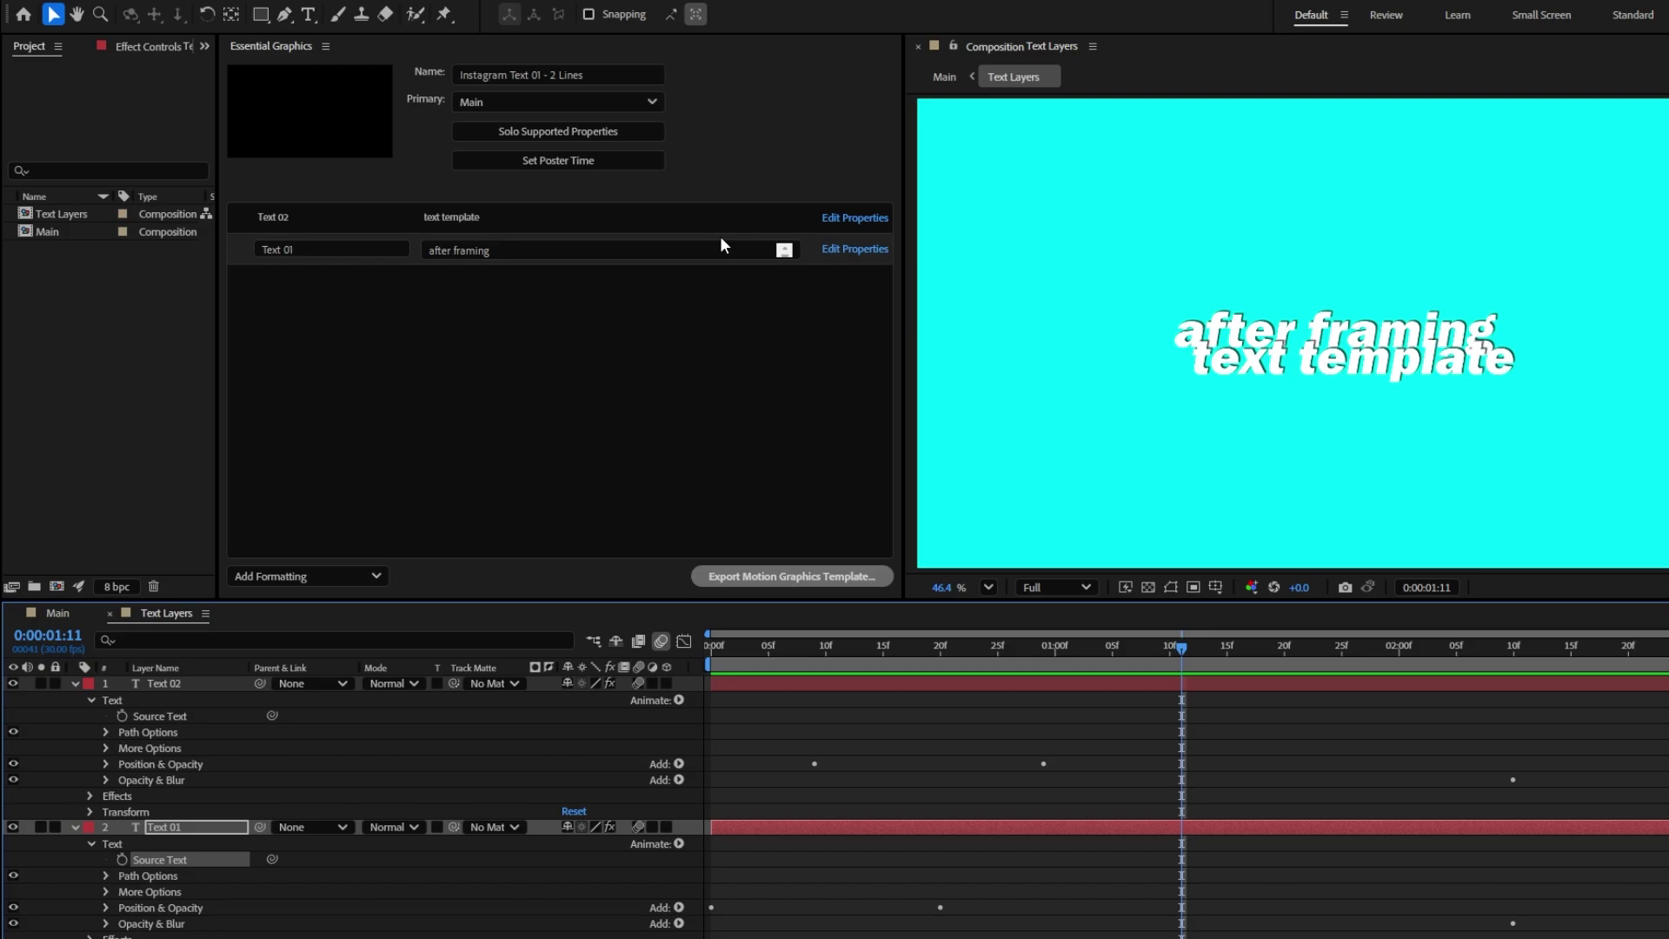
{"action": "left_click", "coordinate": [866, 188]}
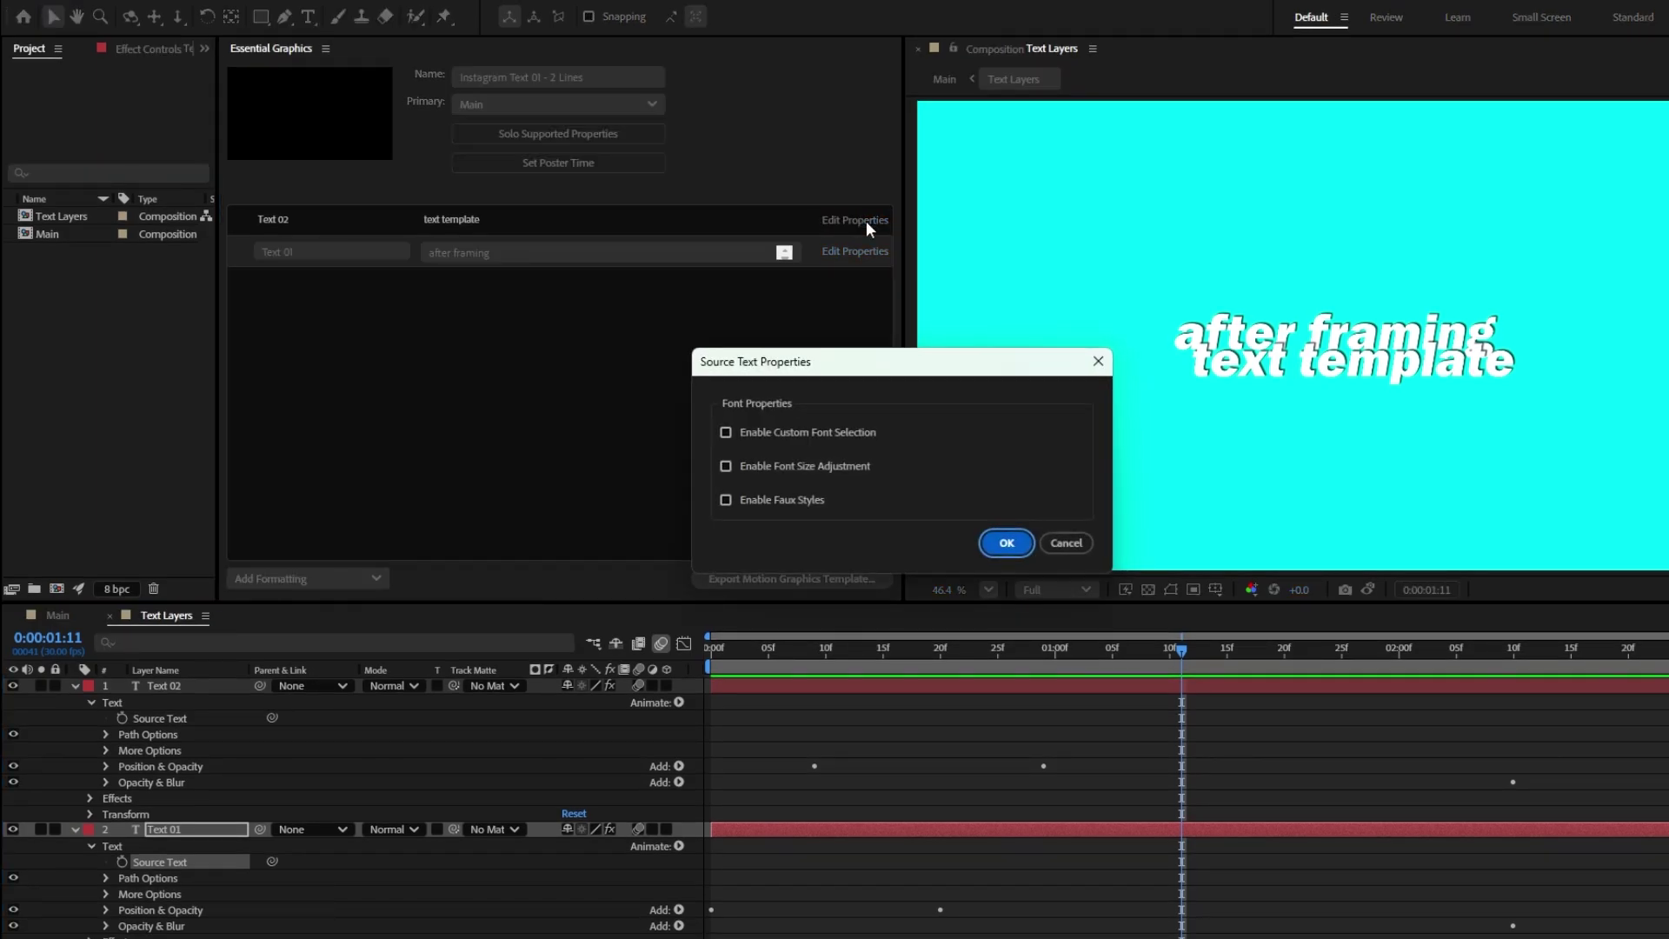
Enable Custom Font, Font Size and Faux Styles for Text 02's text control
{"action": "left_click", "coordinate": [727, 432]}
{"action": "left_click", "coordinate": [727, 465]}
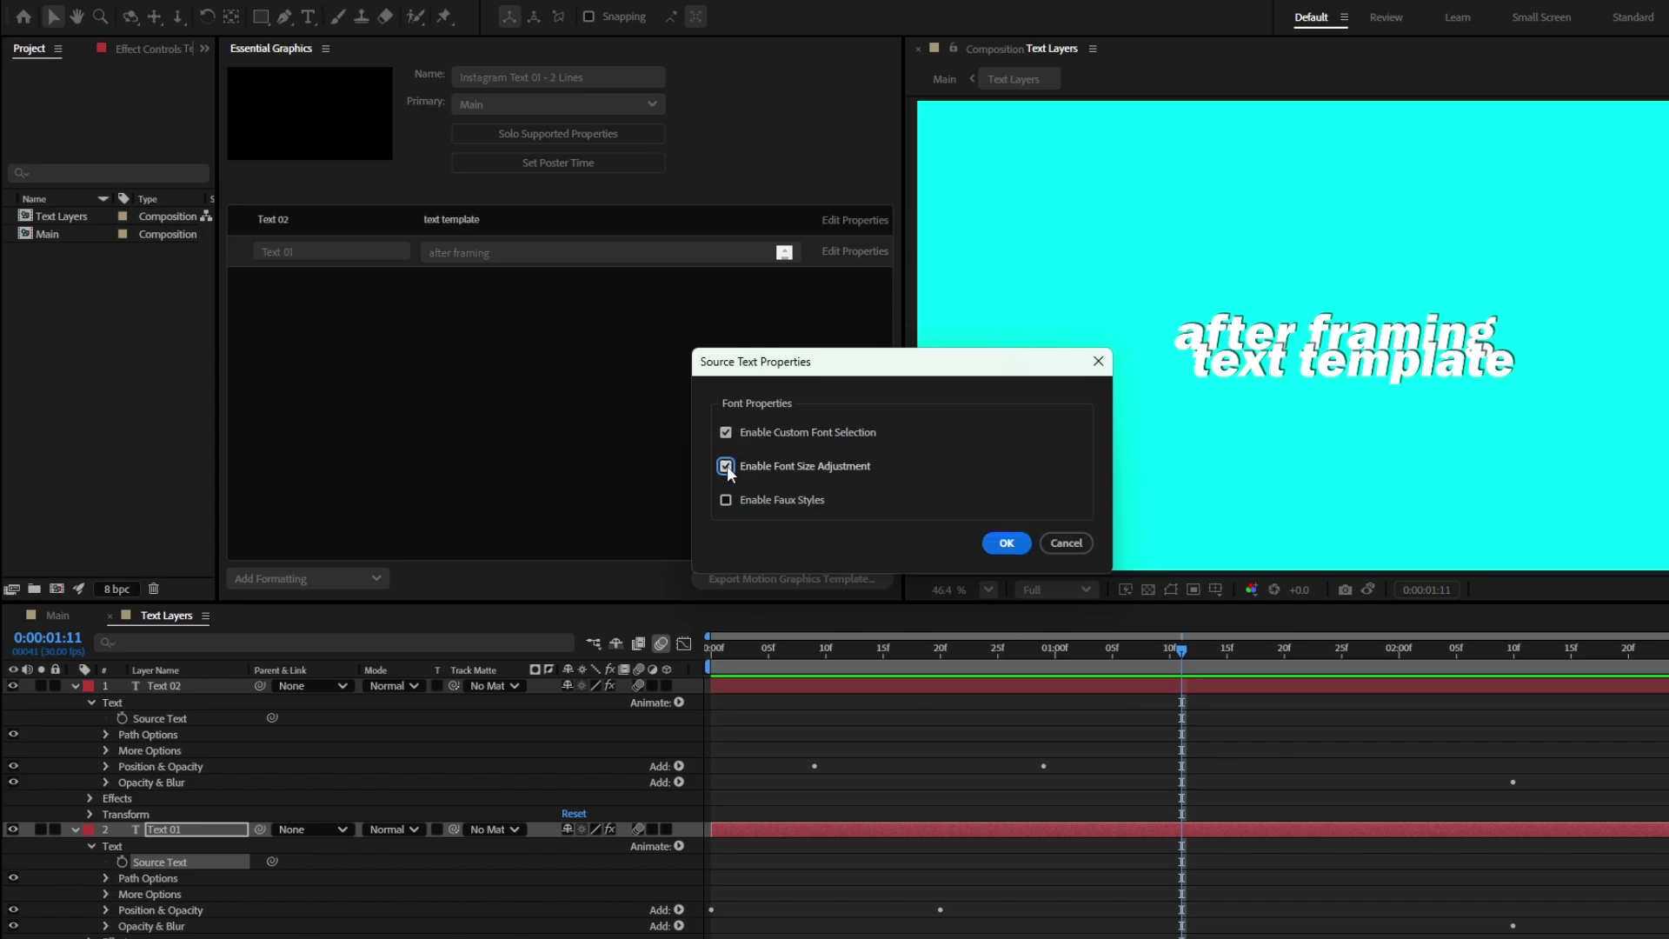
{"action": "left_click", "coordinate": [727, 501]}
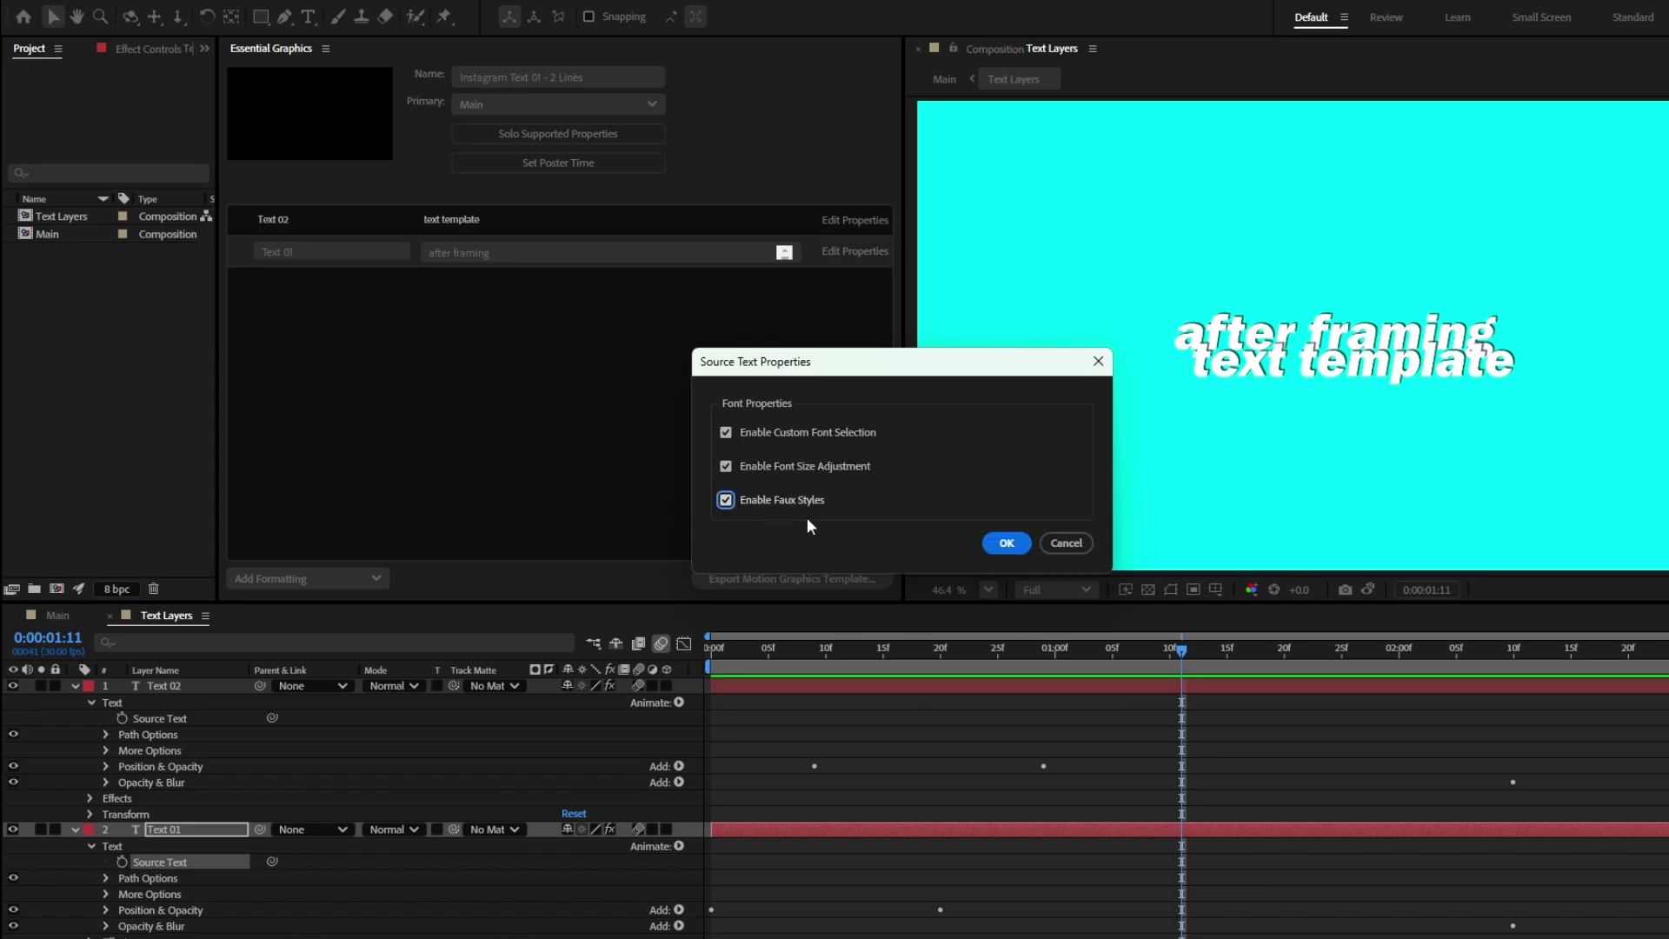
{"action": "left_click", "coordinate": [1011, 545]}
Enable Custom Font, Font Size and Faux Styles for Text 01's text control
{"action": "left_click", "coordinate": [855, 345]}
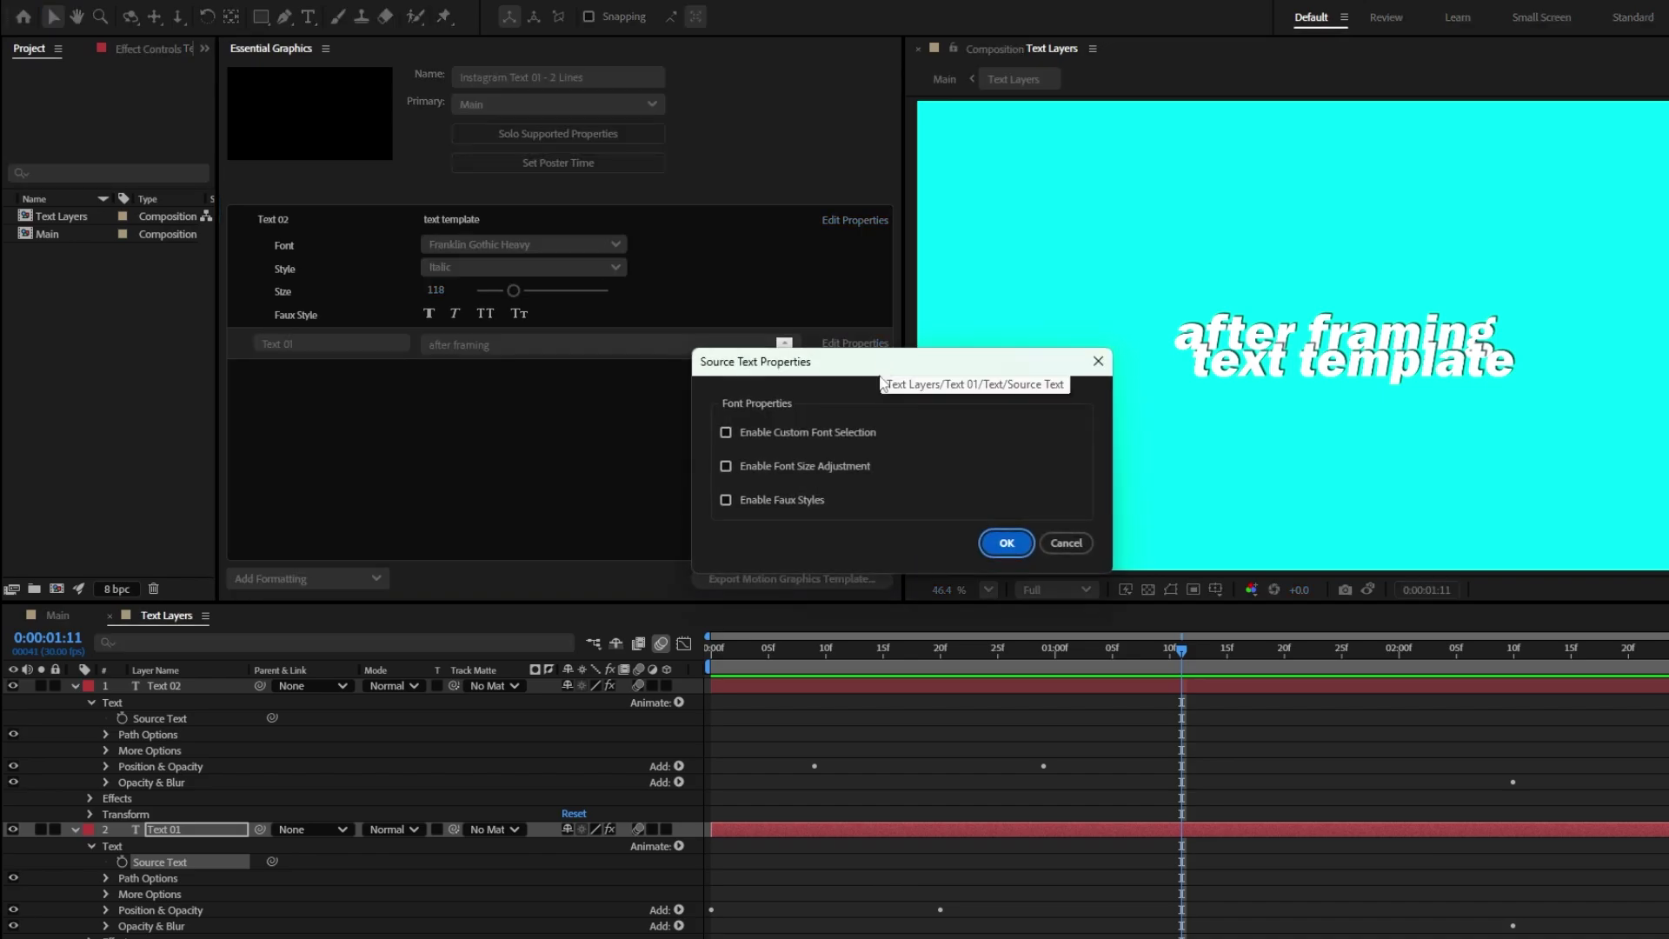
{"action": "left_click", "coordinate": [727, 433]}
{"action": "left_click", "coordinate": [726, 466]}
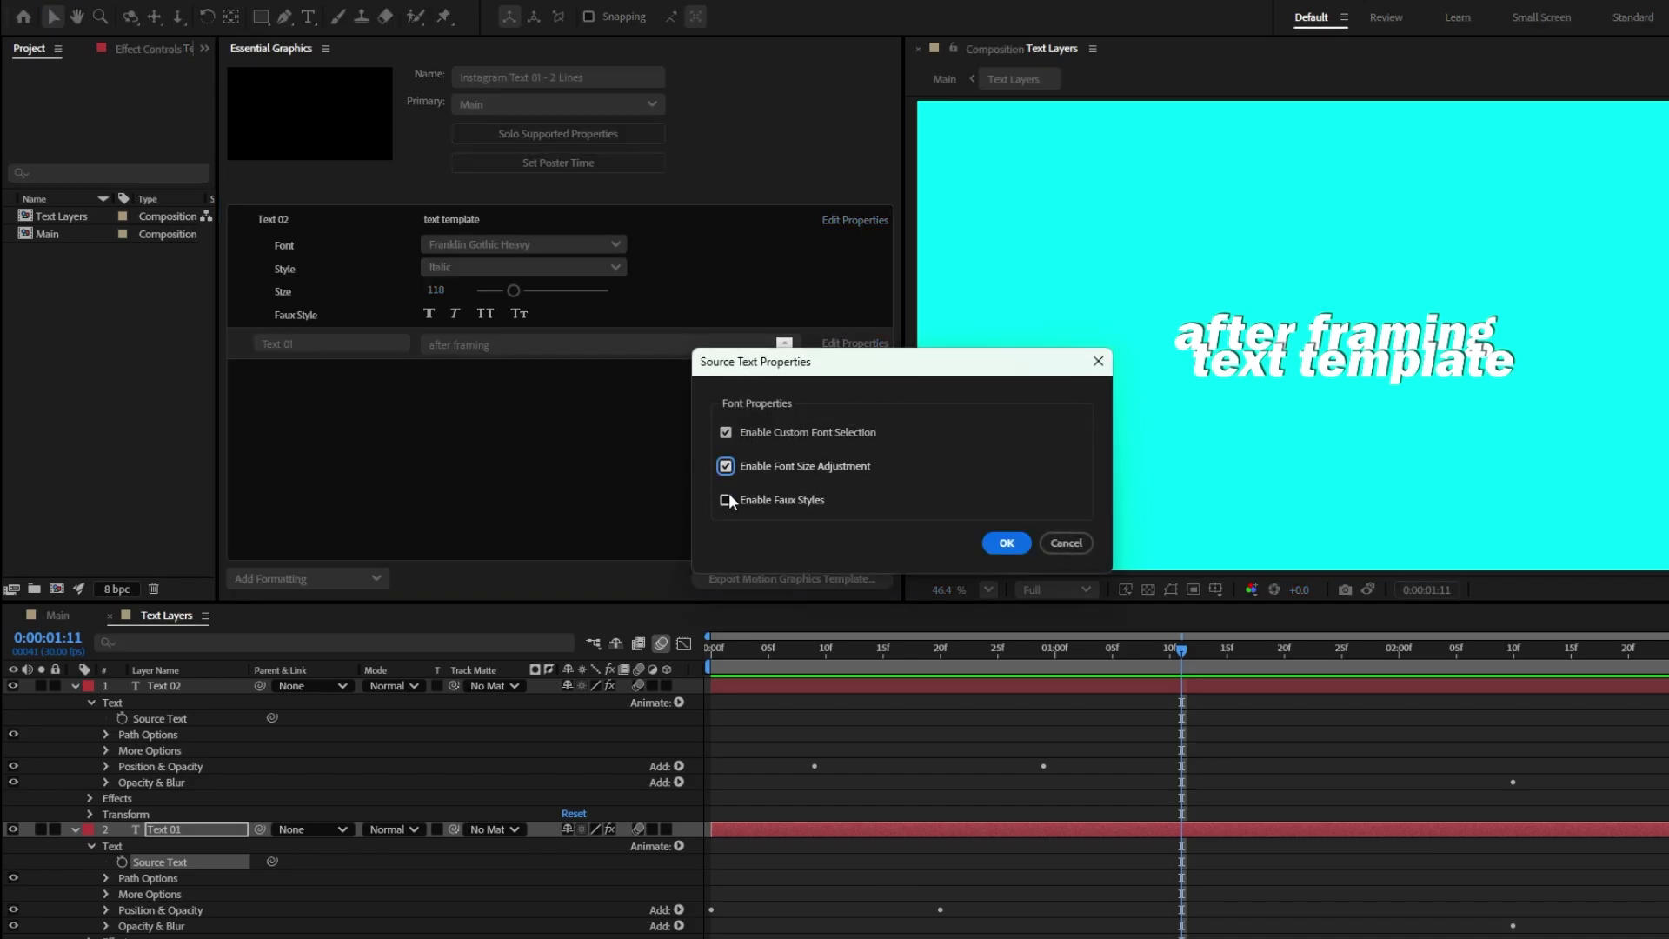
{"action": "left_click", "coordinate": [728, 499]}
{"action": "left_click", "coordinate": [1007, 544]}
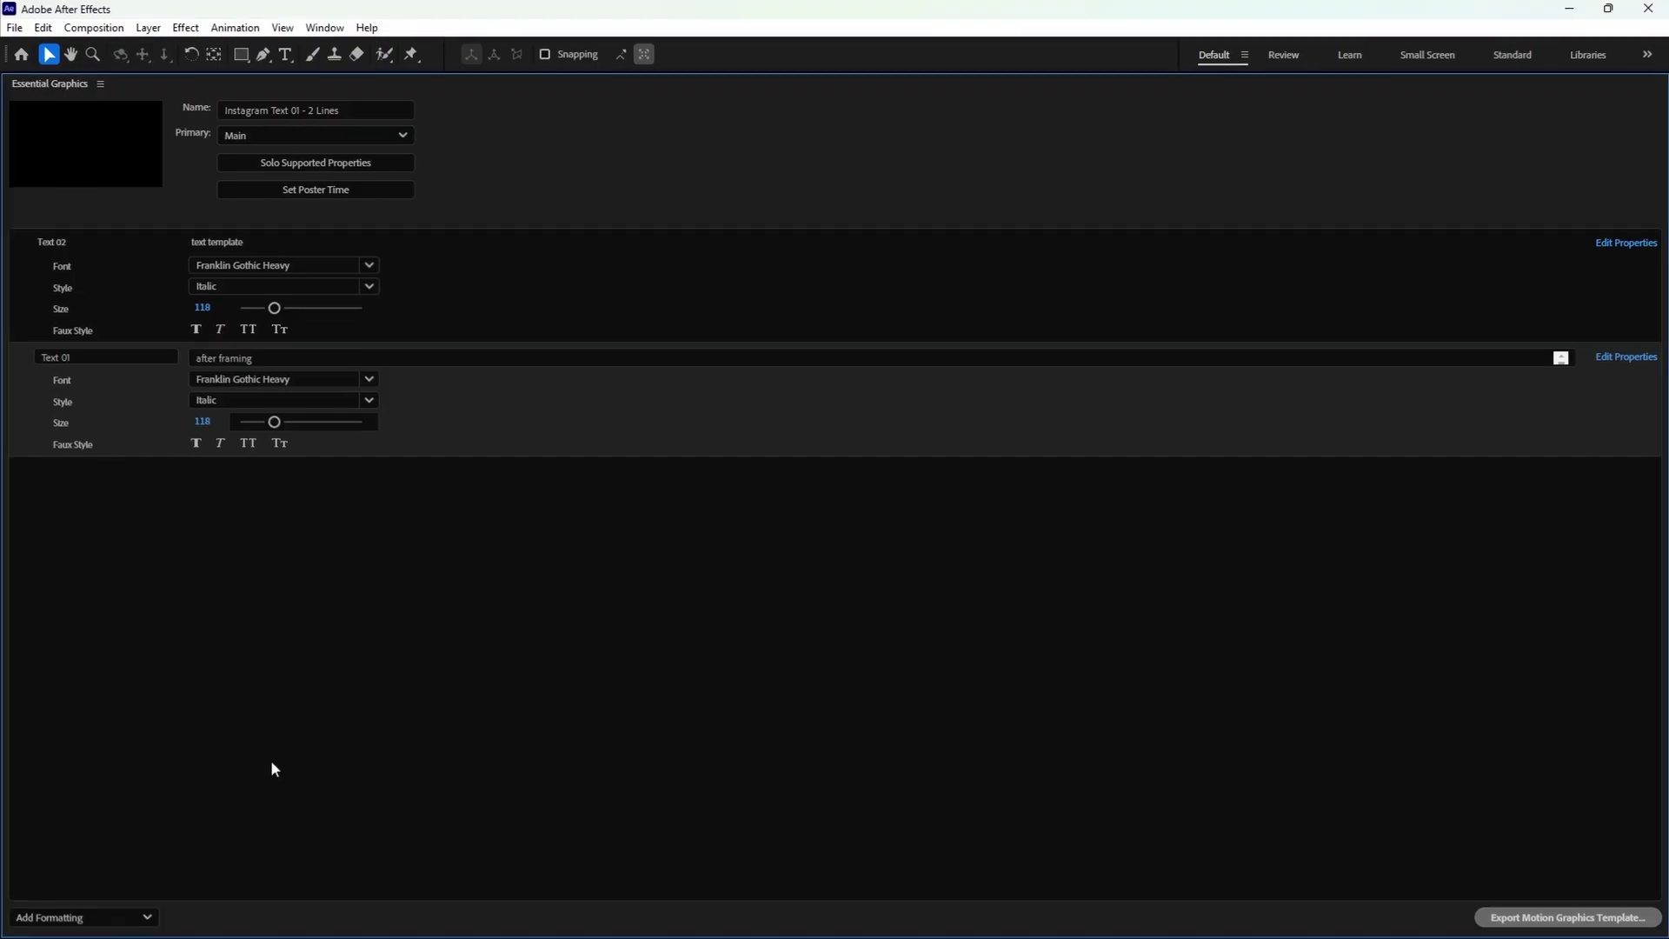
Add a new group named Text to the template controls
{"action": "left_click", "coordinate": [147, 913]}
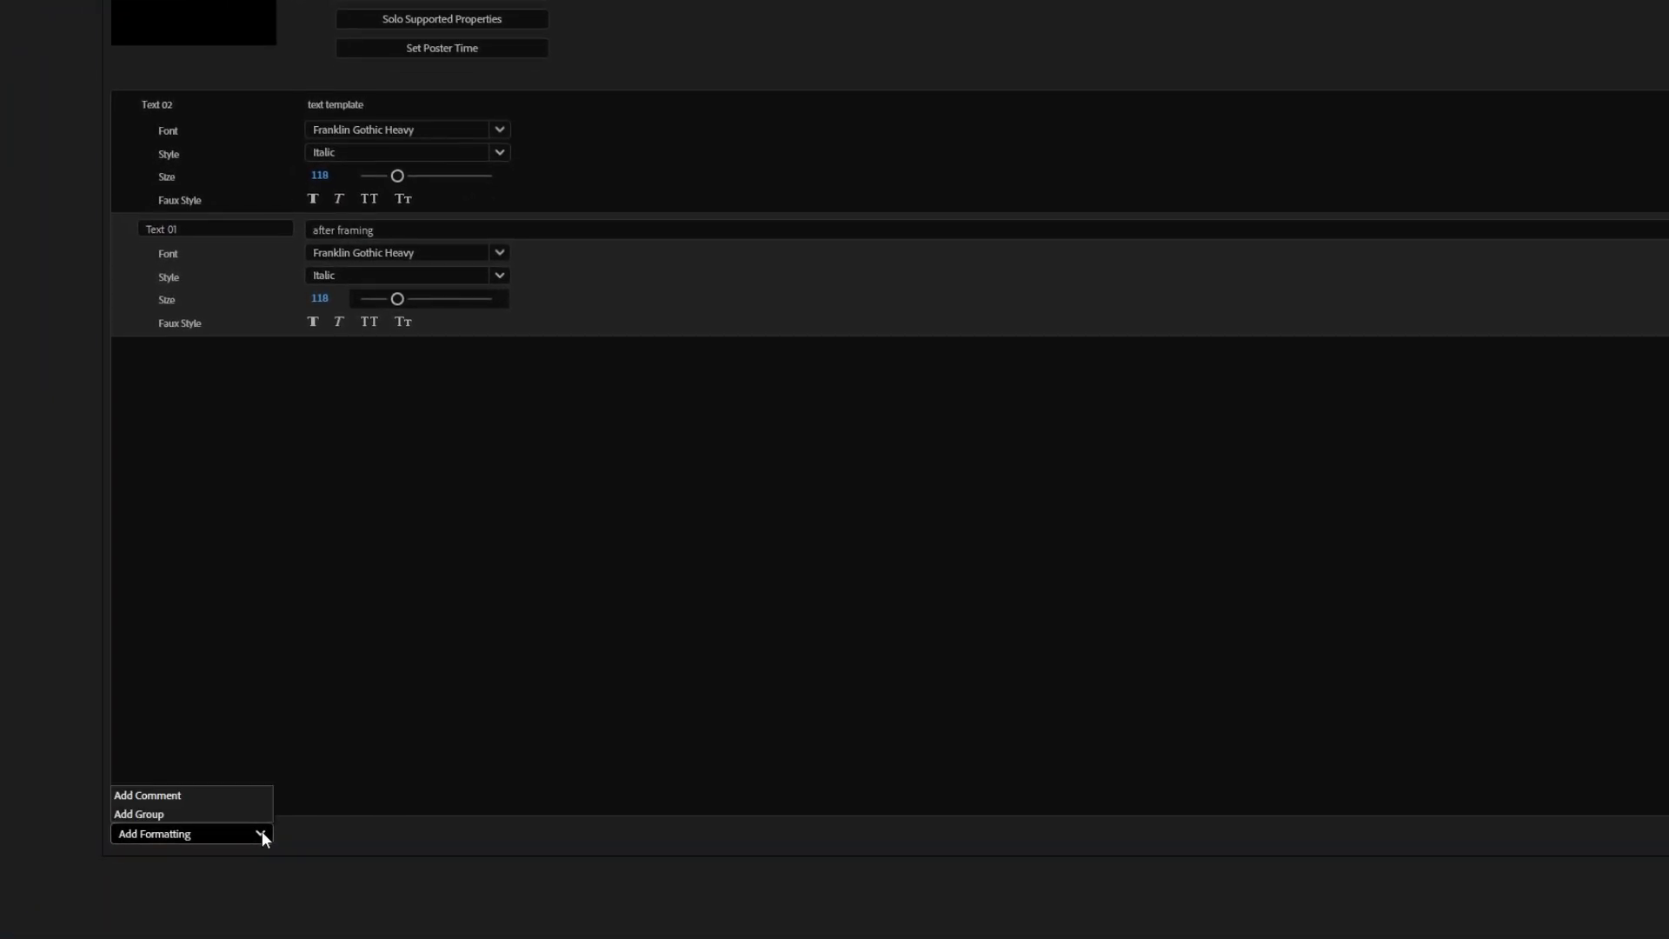
{"action": "left_click", "coordinate": [161, 812]}
{"action": "double_click", "coordinate": [229, 363]}
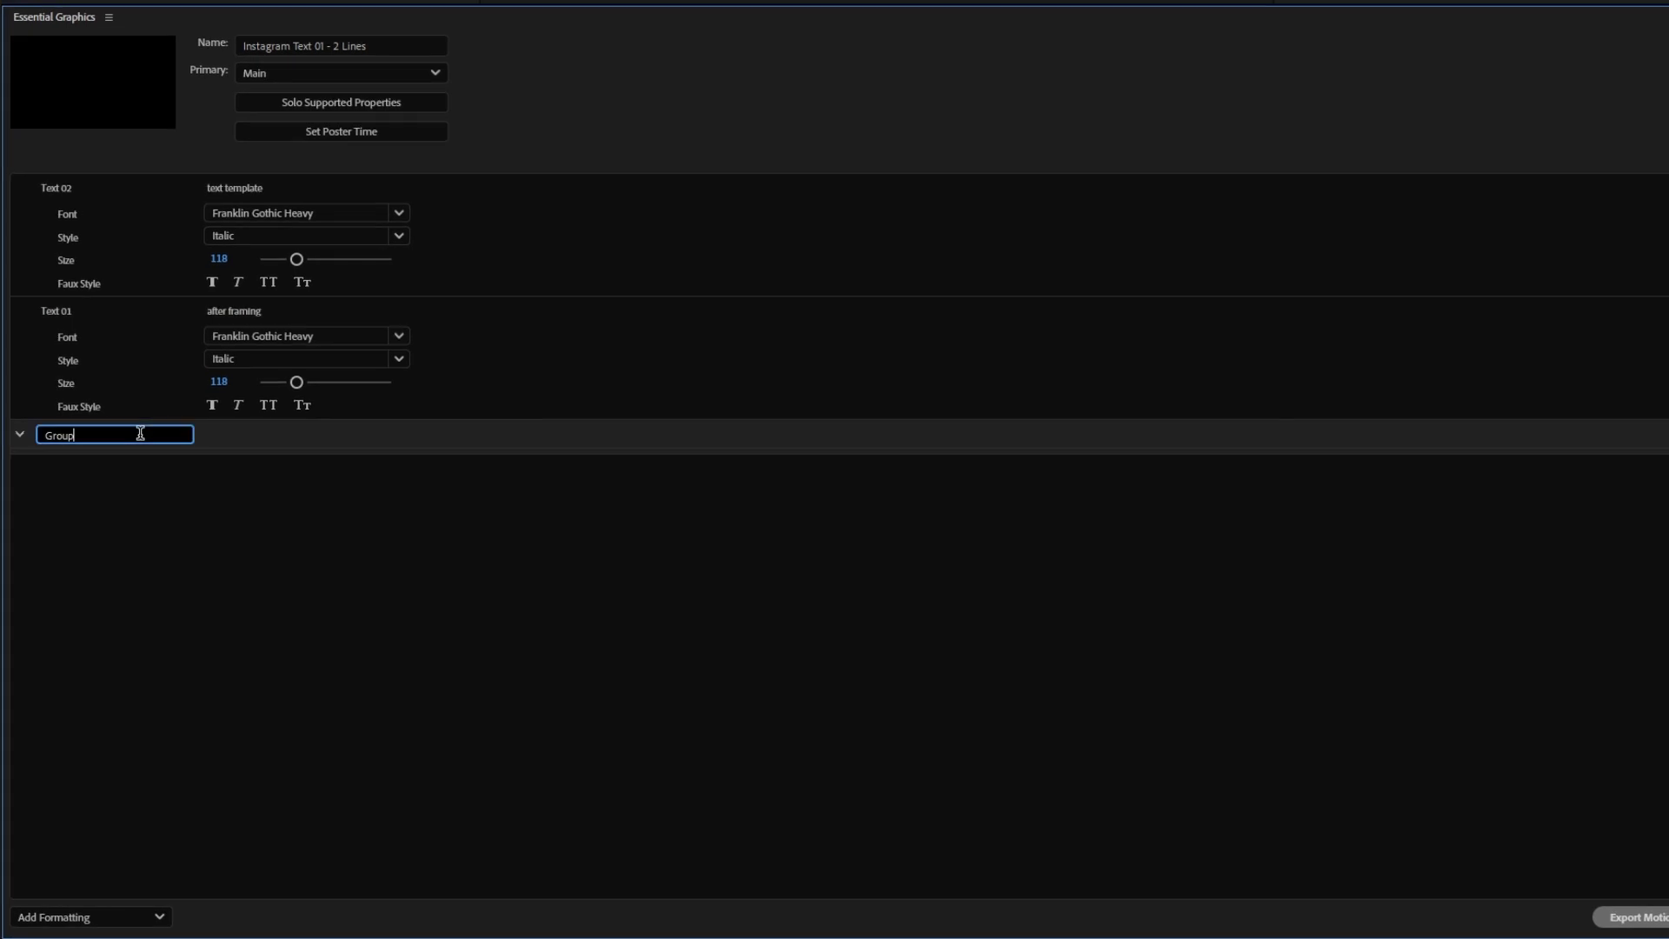
{"action": "type", "text": "Text"}
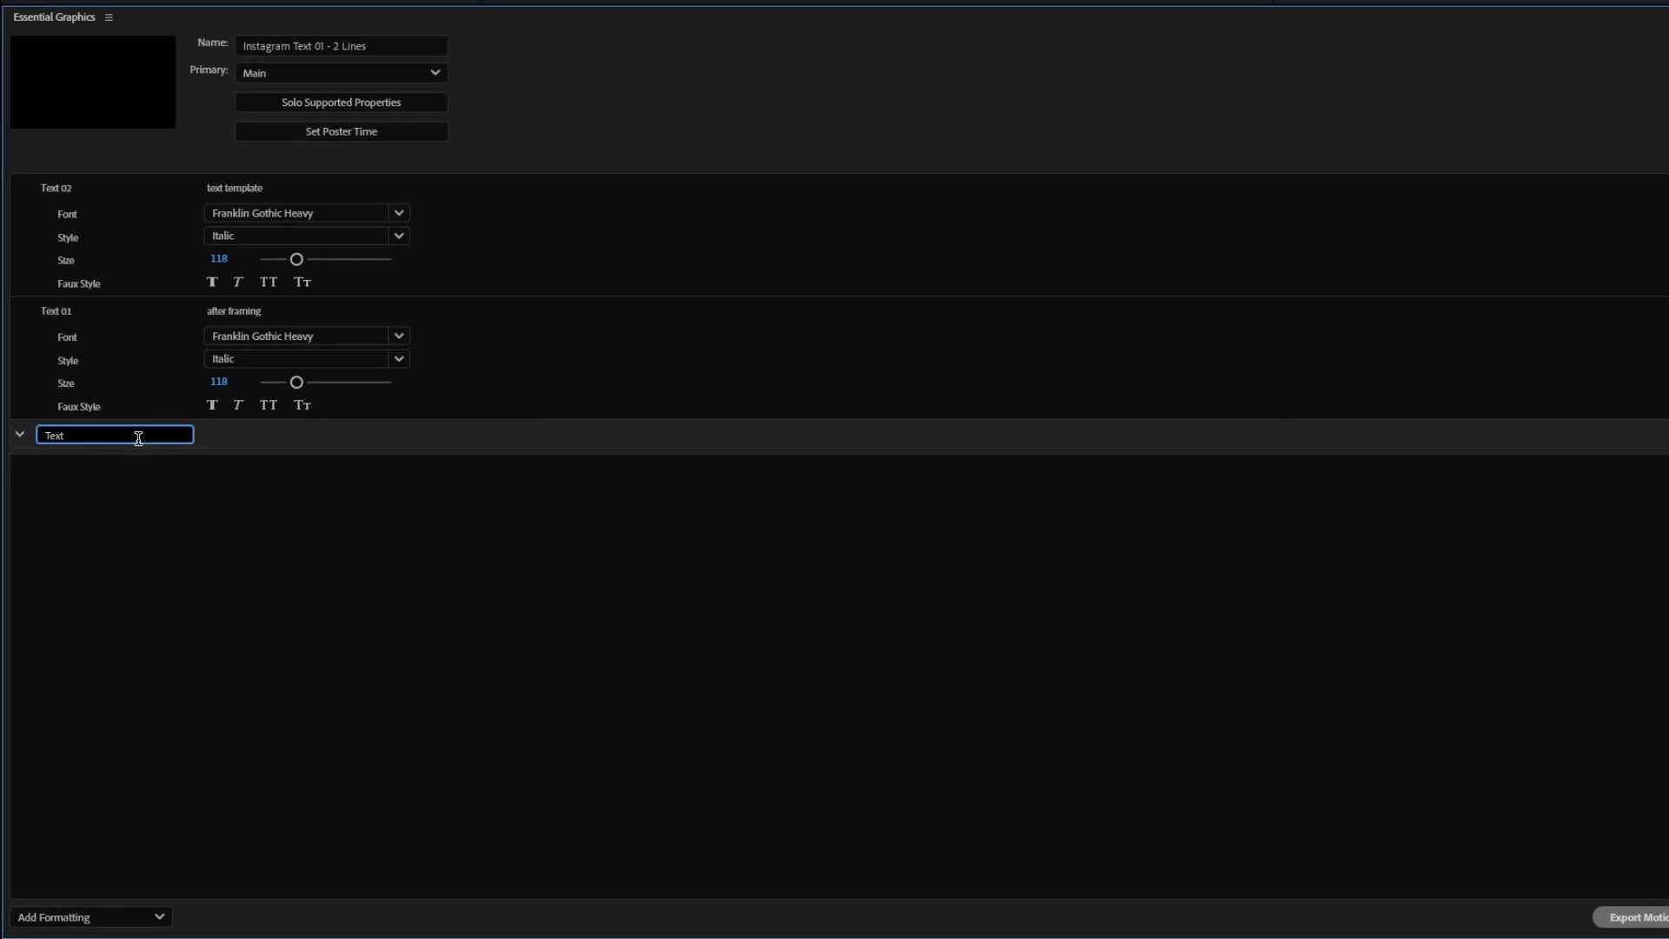
{"action": "left_click", "coordinate": [133, 513]}
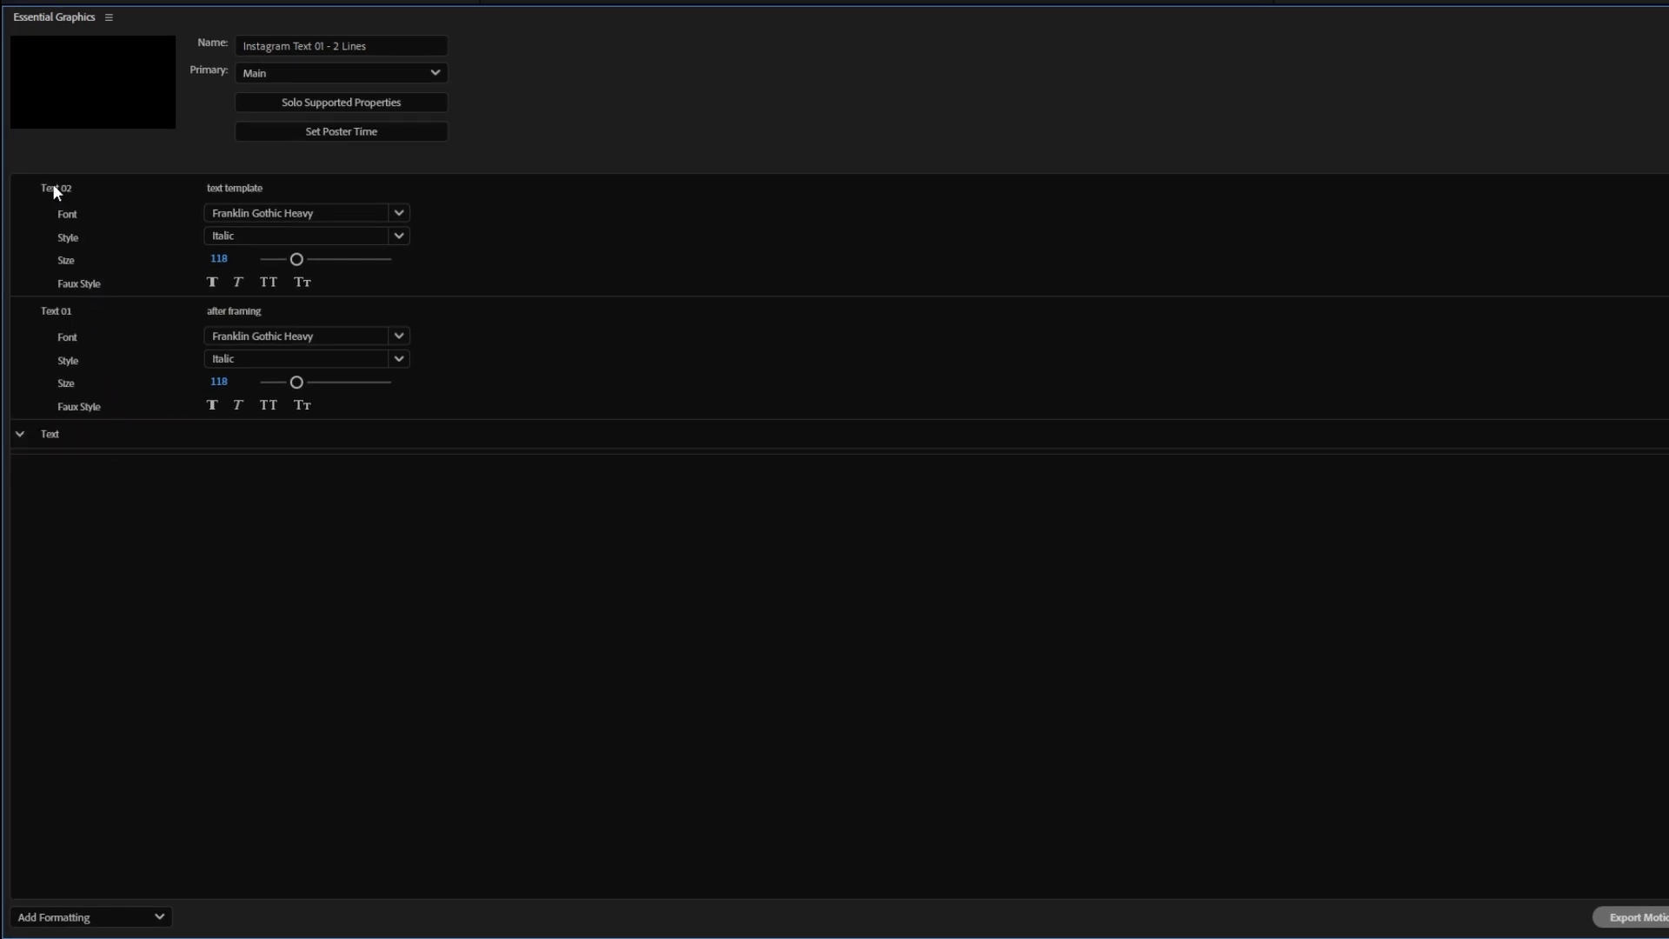
Move Text 02 and Text 01 into the Text group
{"action": "left_click_drag", "start_coordinate": [52, 185], "coordinate": [62, 433]}
{"action": "left_click_drag", "start_coordinate": [52, 185], "coordinate": [55, 306]}
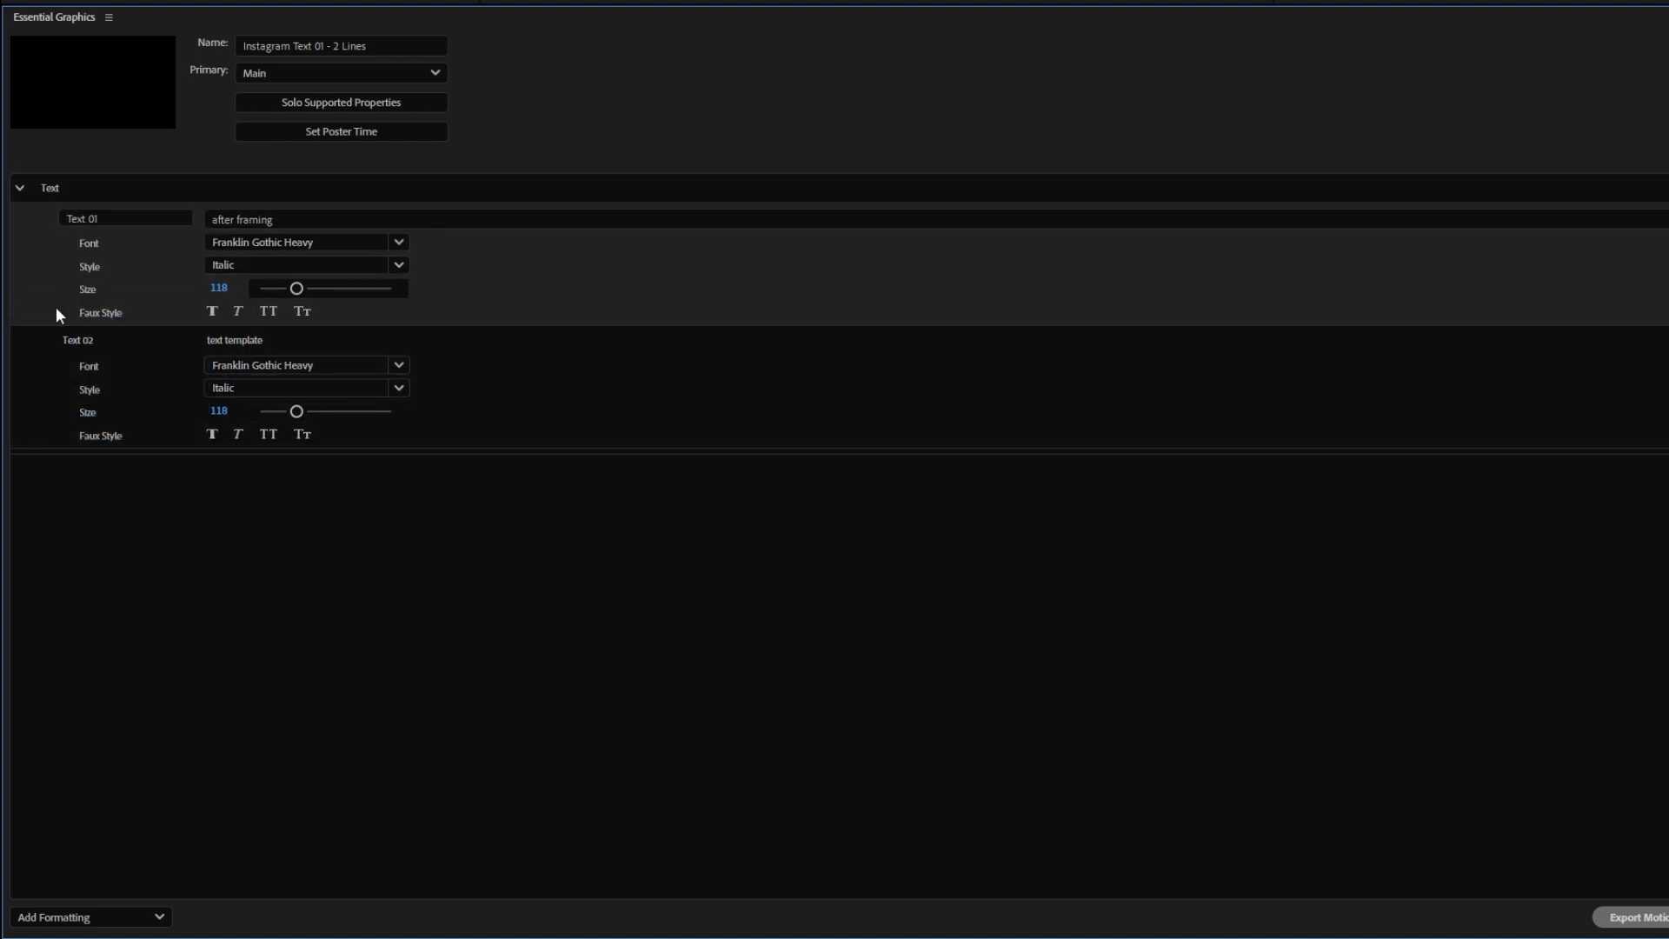
{"action": "left_click", "coordinate": [19, 188]}
{"action": "left_click", "coordinate": [19, 188]}
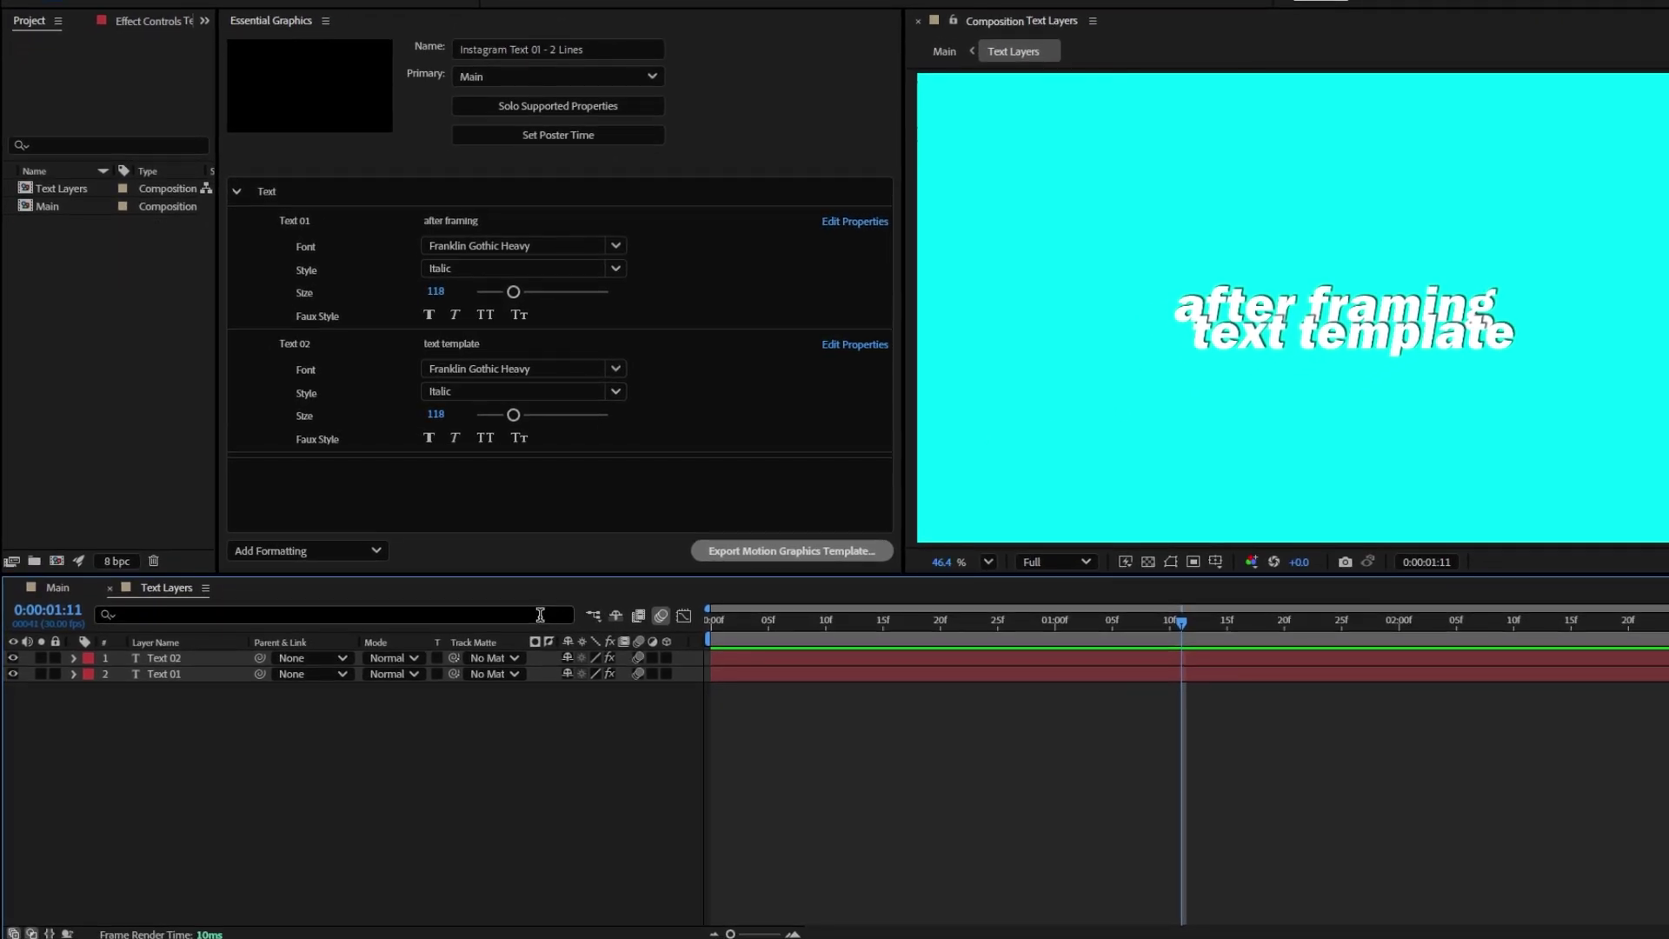
Filter layer properties by 'fill' and add a Fill Color animator to Text 02
{"action": "left_click", "coordinate": [530, 614]}
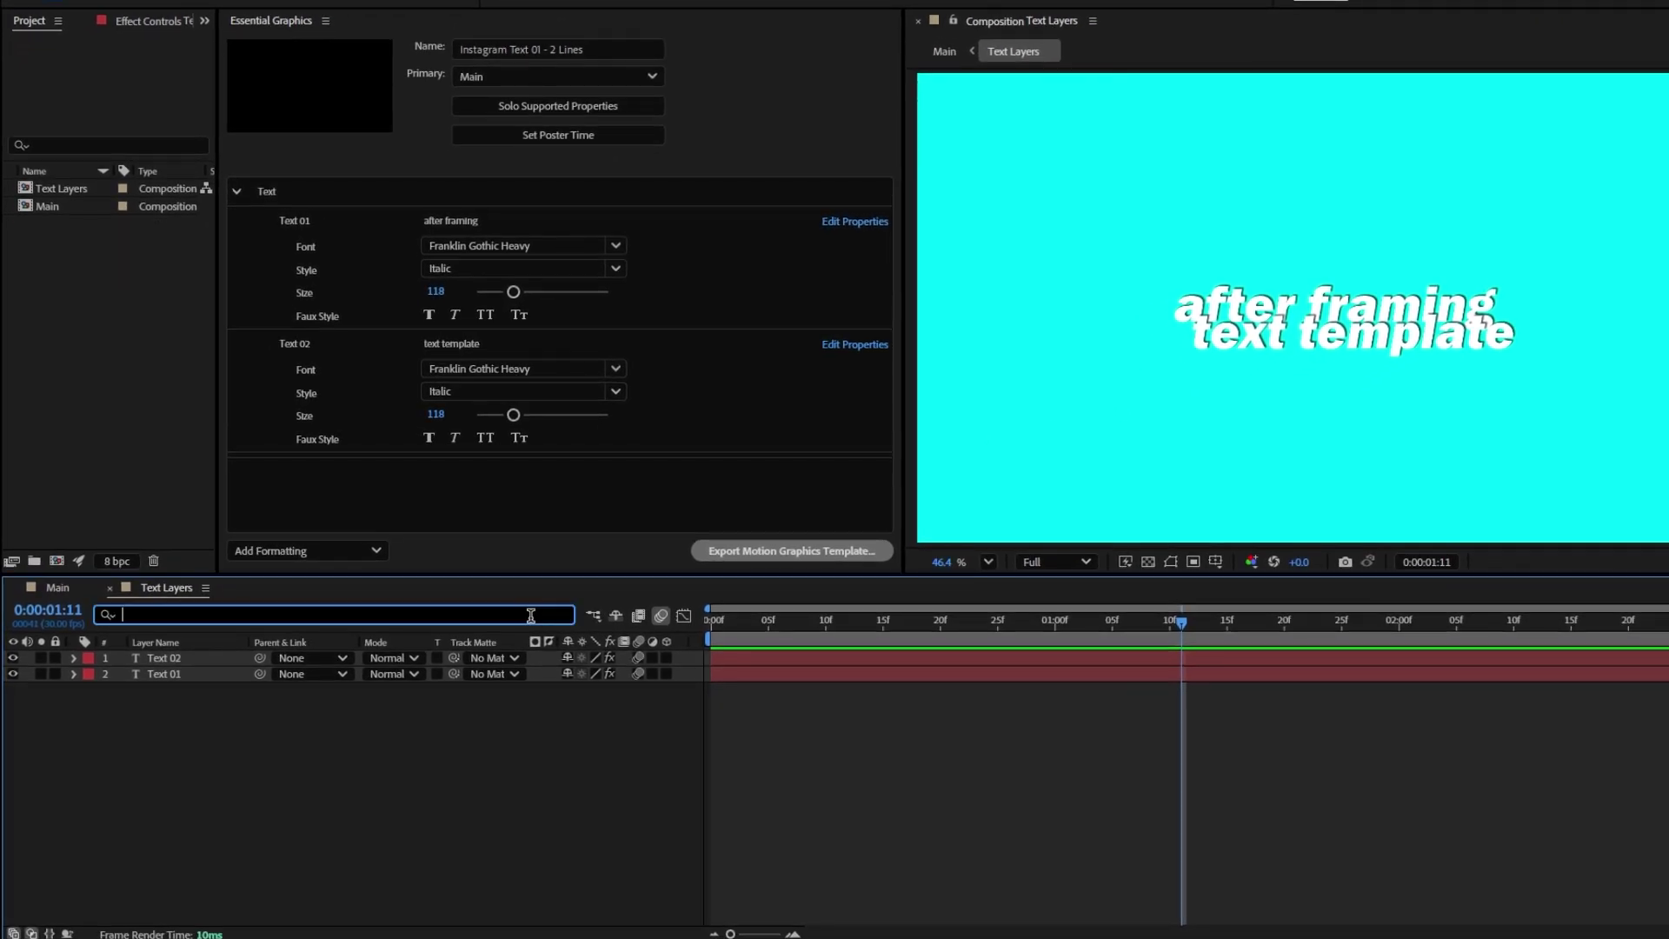
{"action": "type", "text": "fill"}
{"action": "key", "text": "Return"}
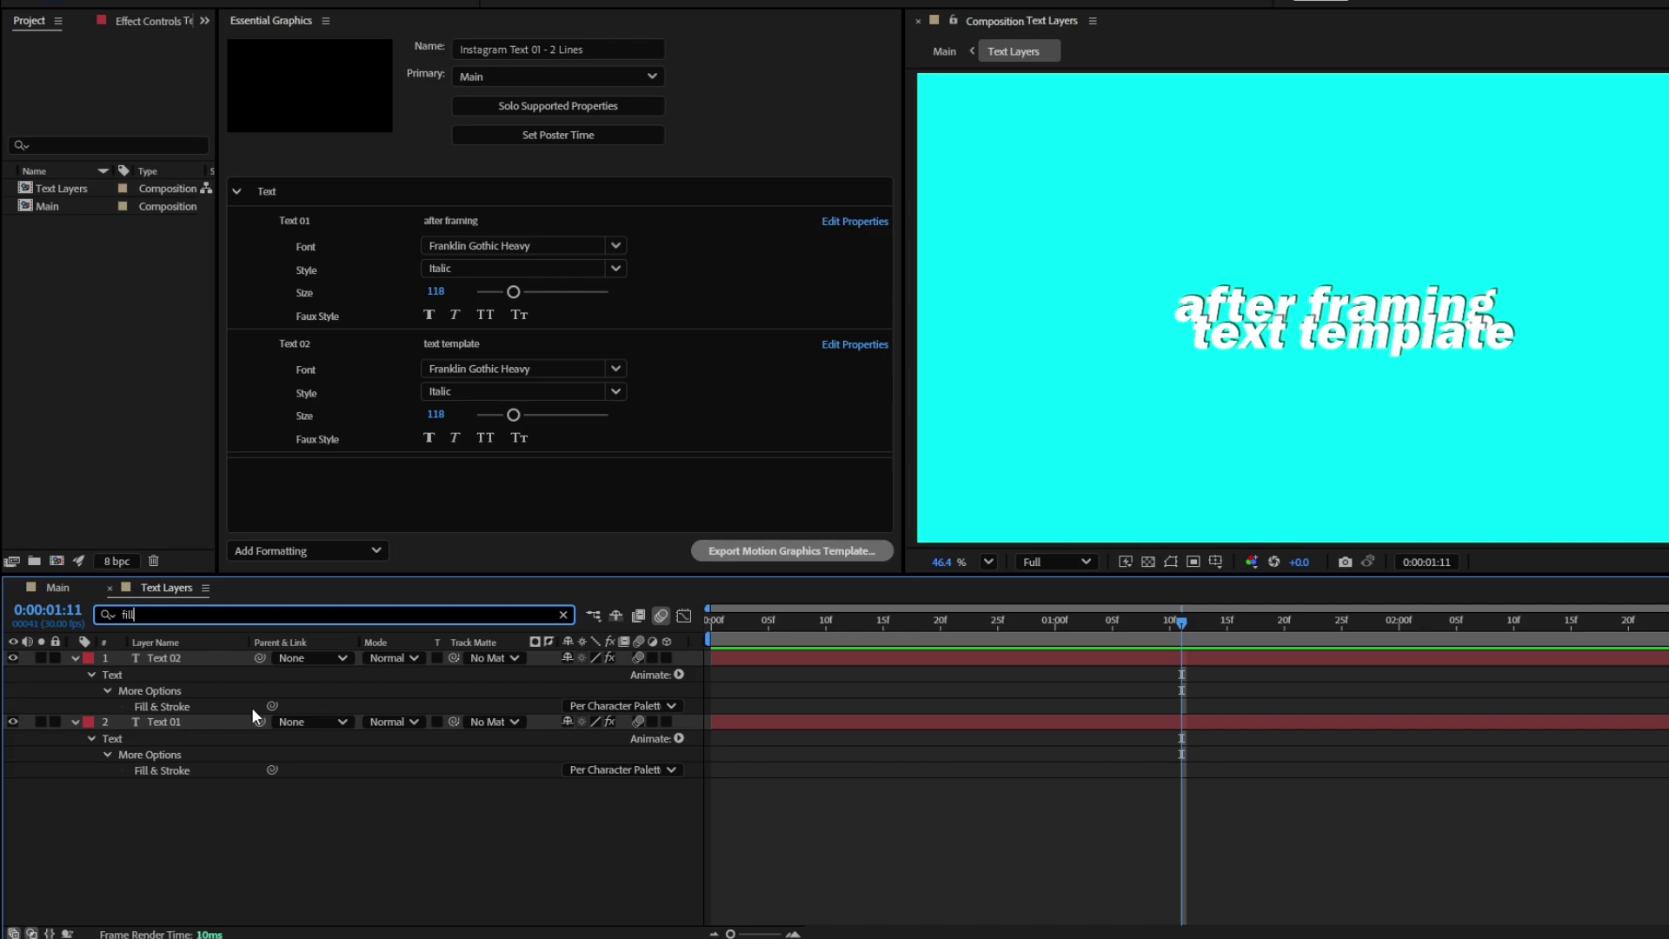
{"action": "left_click", "coordinate": [679, 674]}
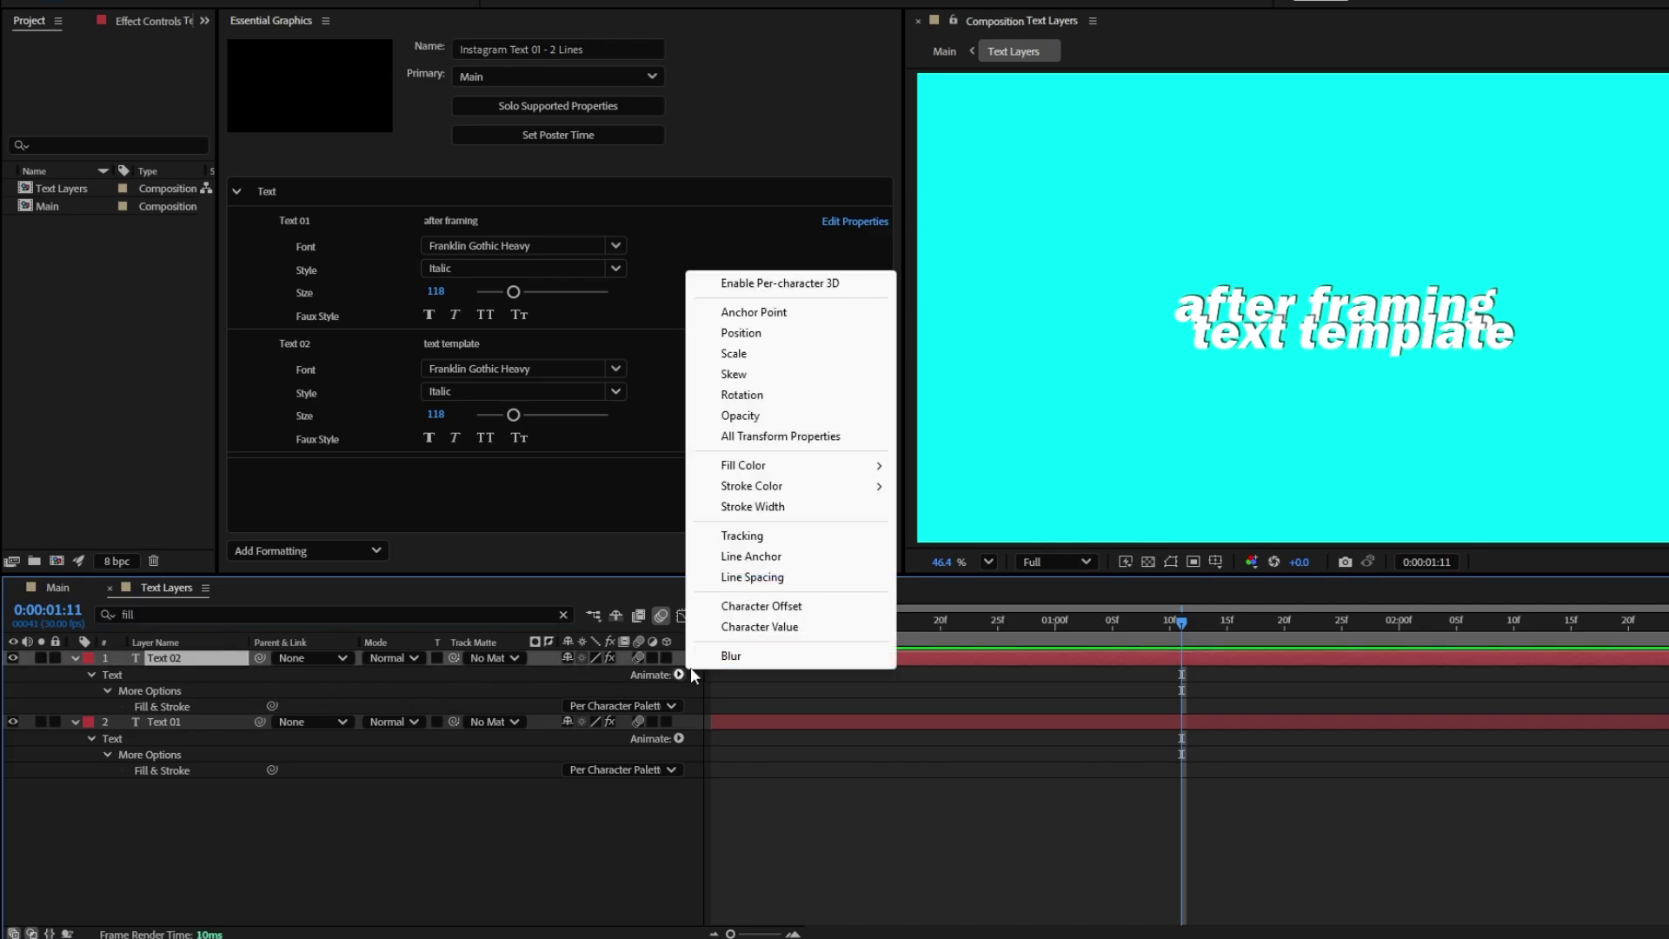
{"action": "mouse_move", "coordinate": [837, 472]}
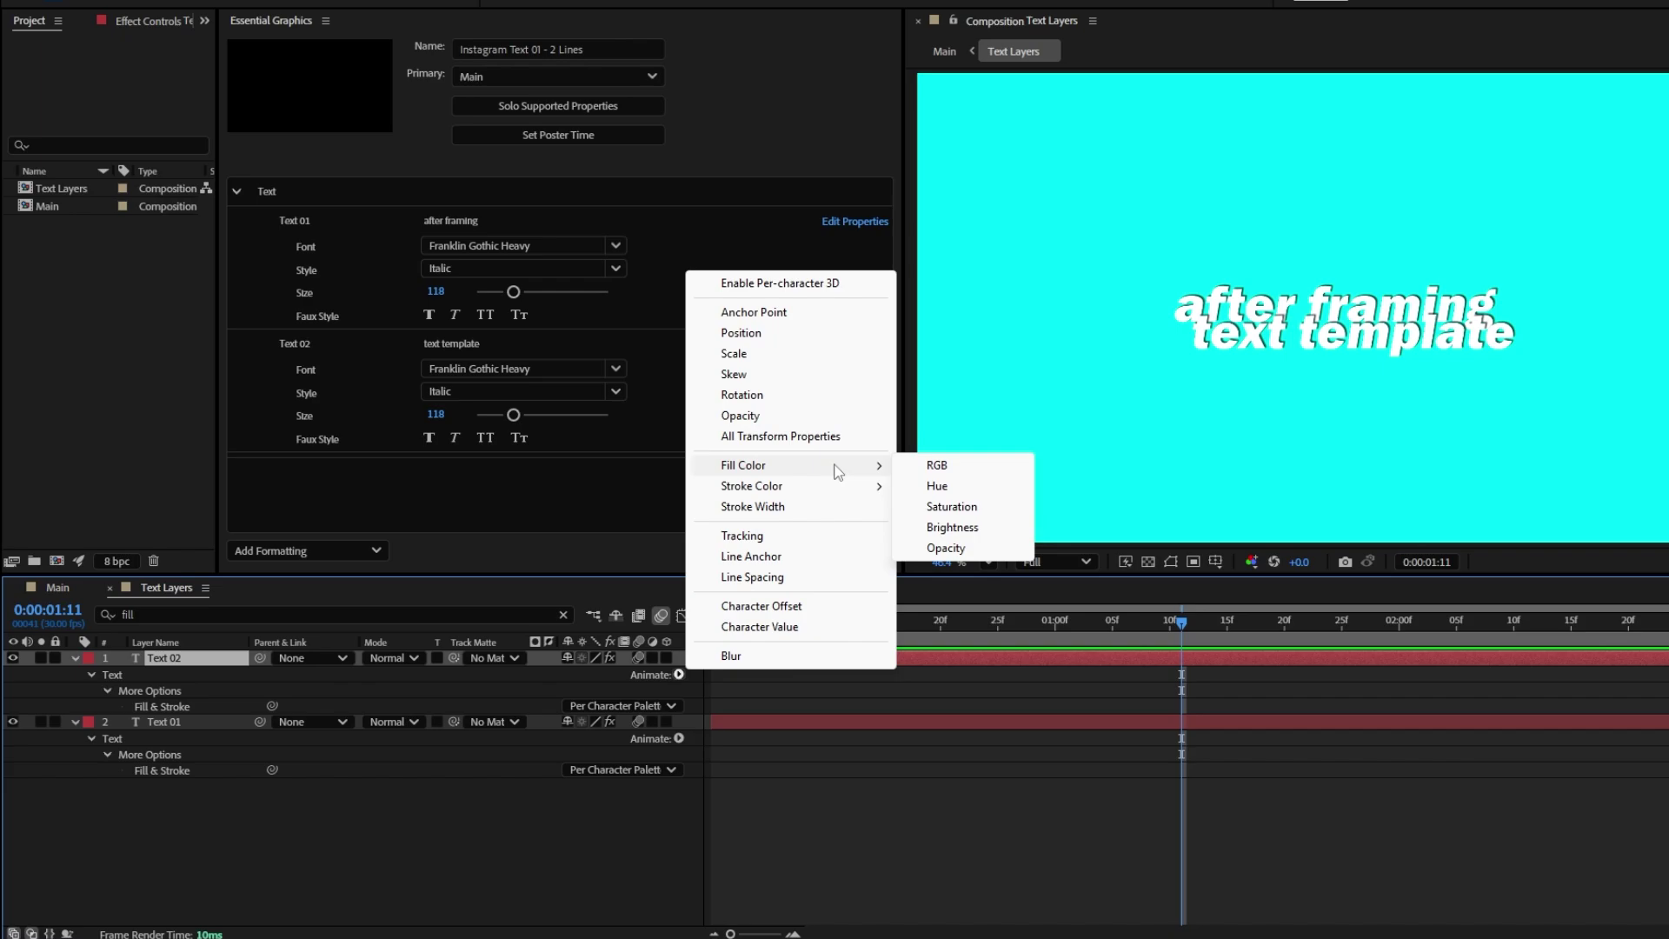
{"action": "left_click", "coordinate": [946, 468]}
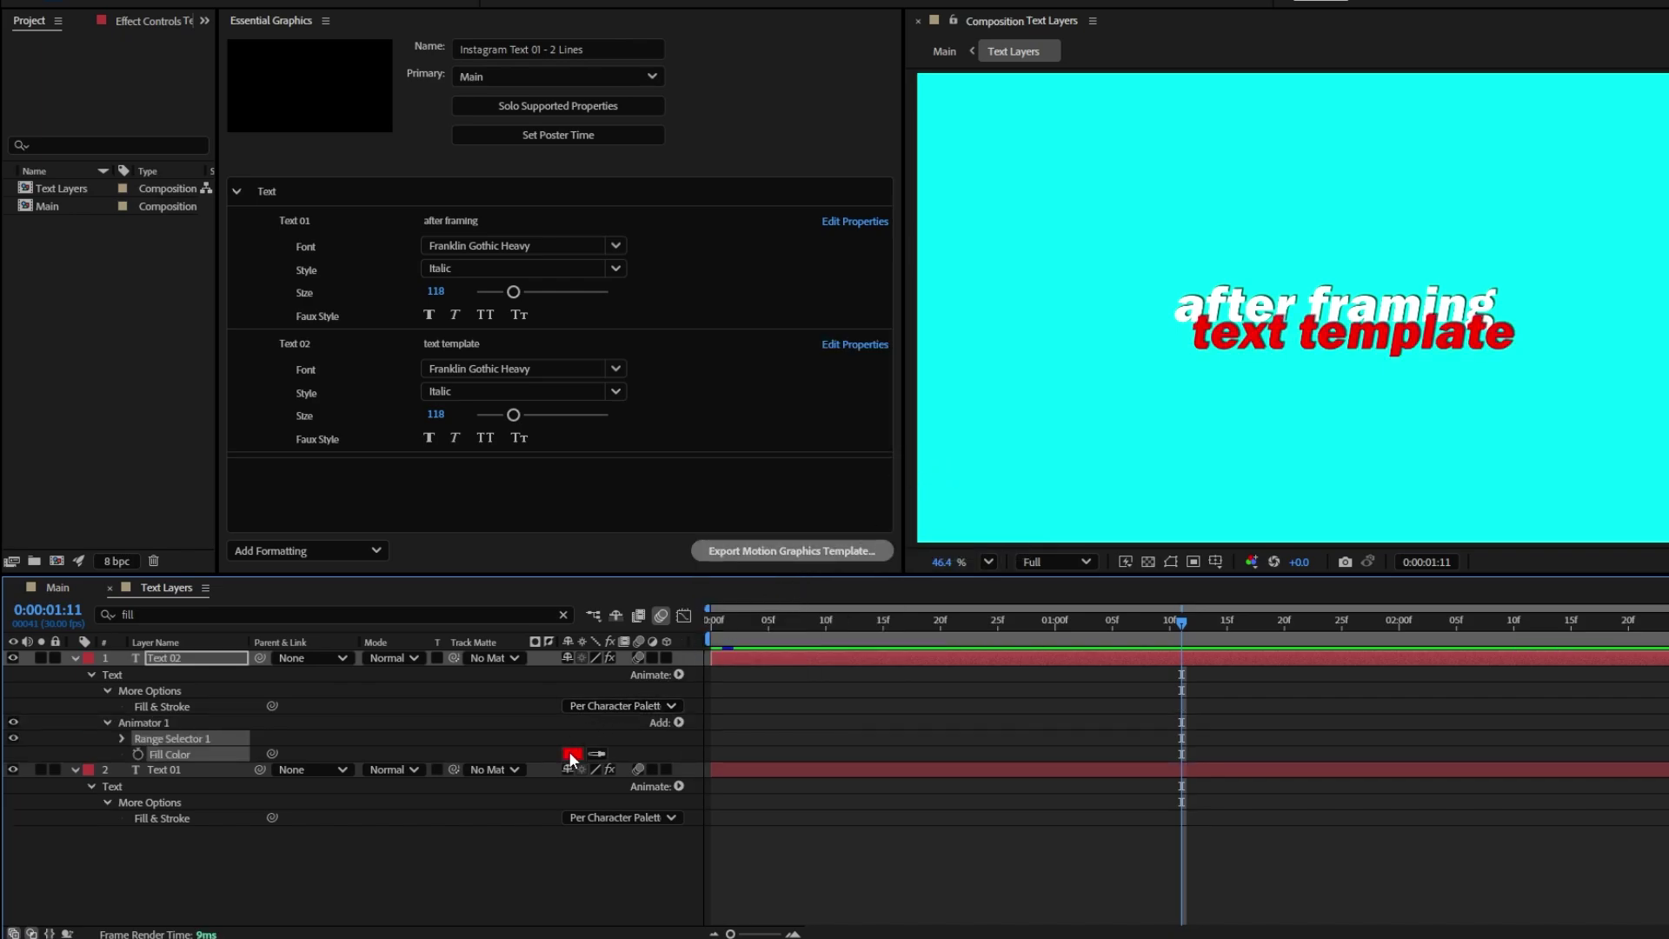
Add an RGB Fill Color animator to Text 01 and set it to white
{"action": "left_click", "coordinate": [677, 786]}
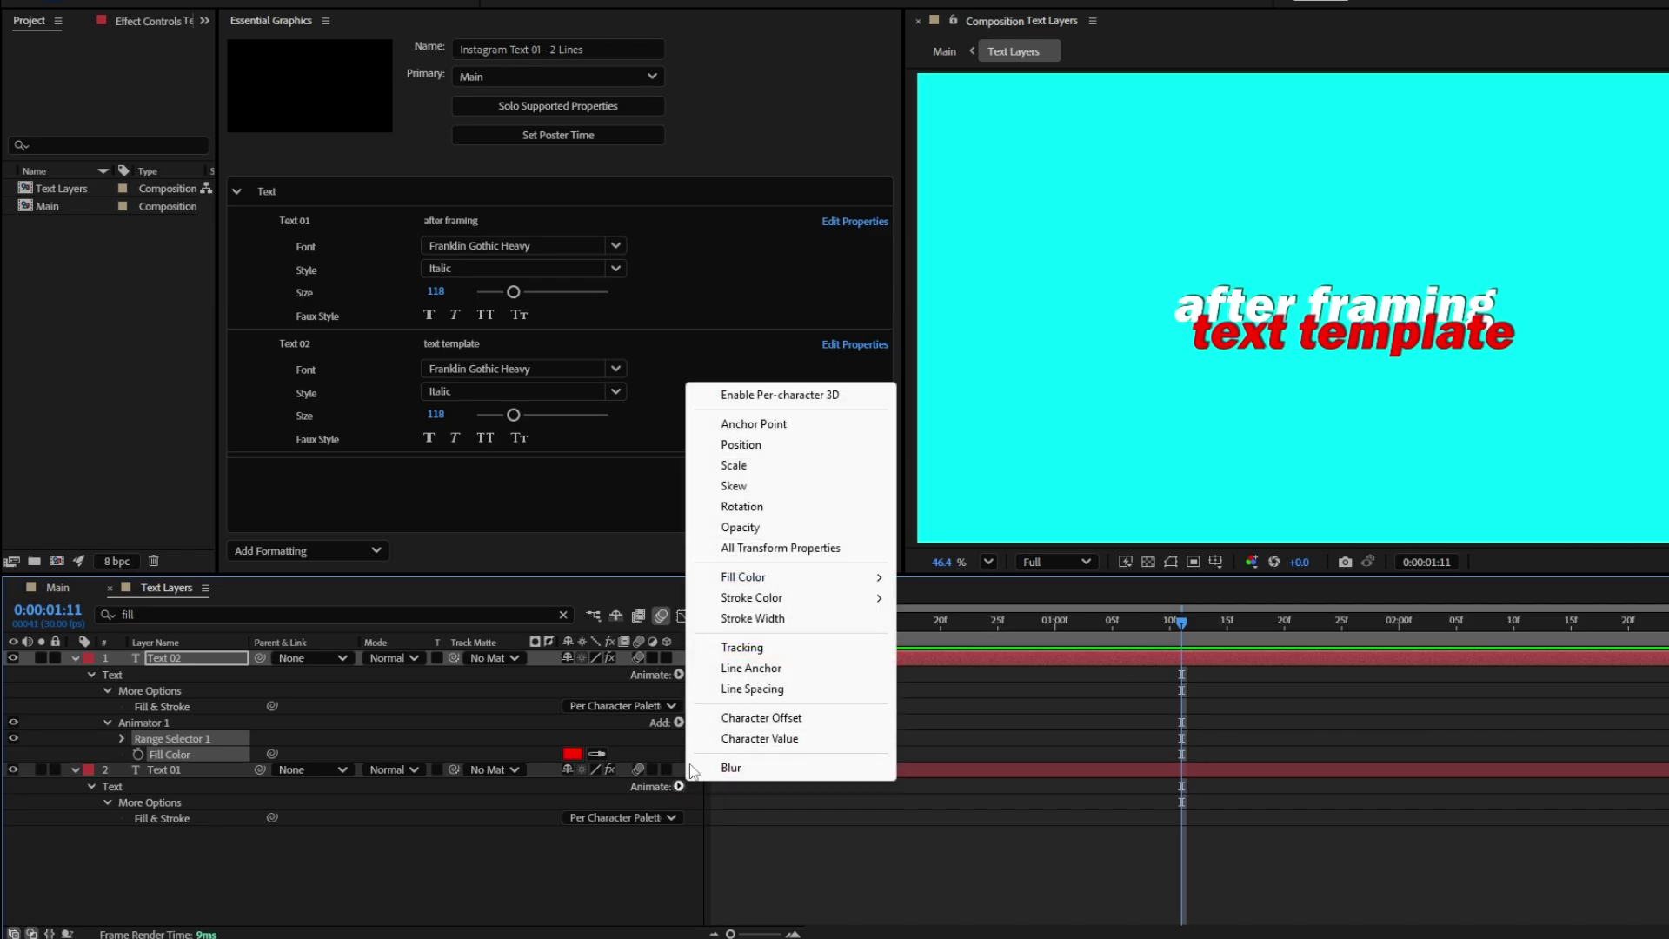
{"action": "mouse_move", "coordinate": [765, 577]}
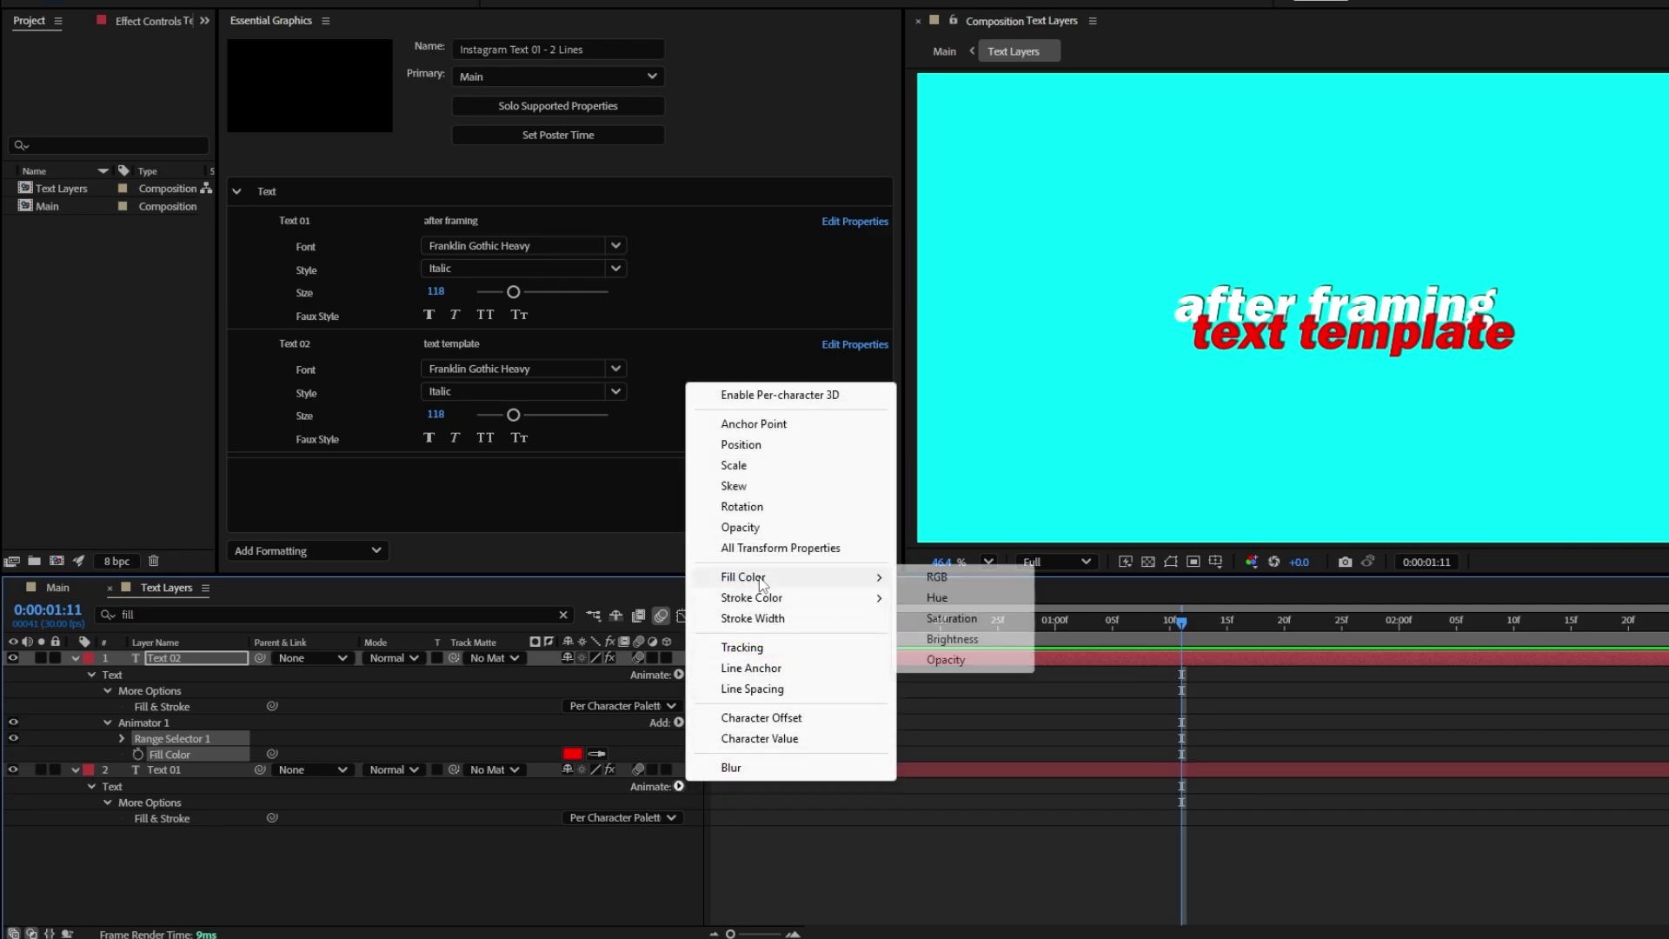
{"action": "left_click", "coordinate": [928, 578]}
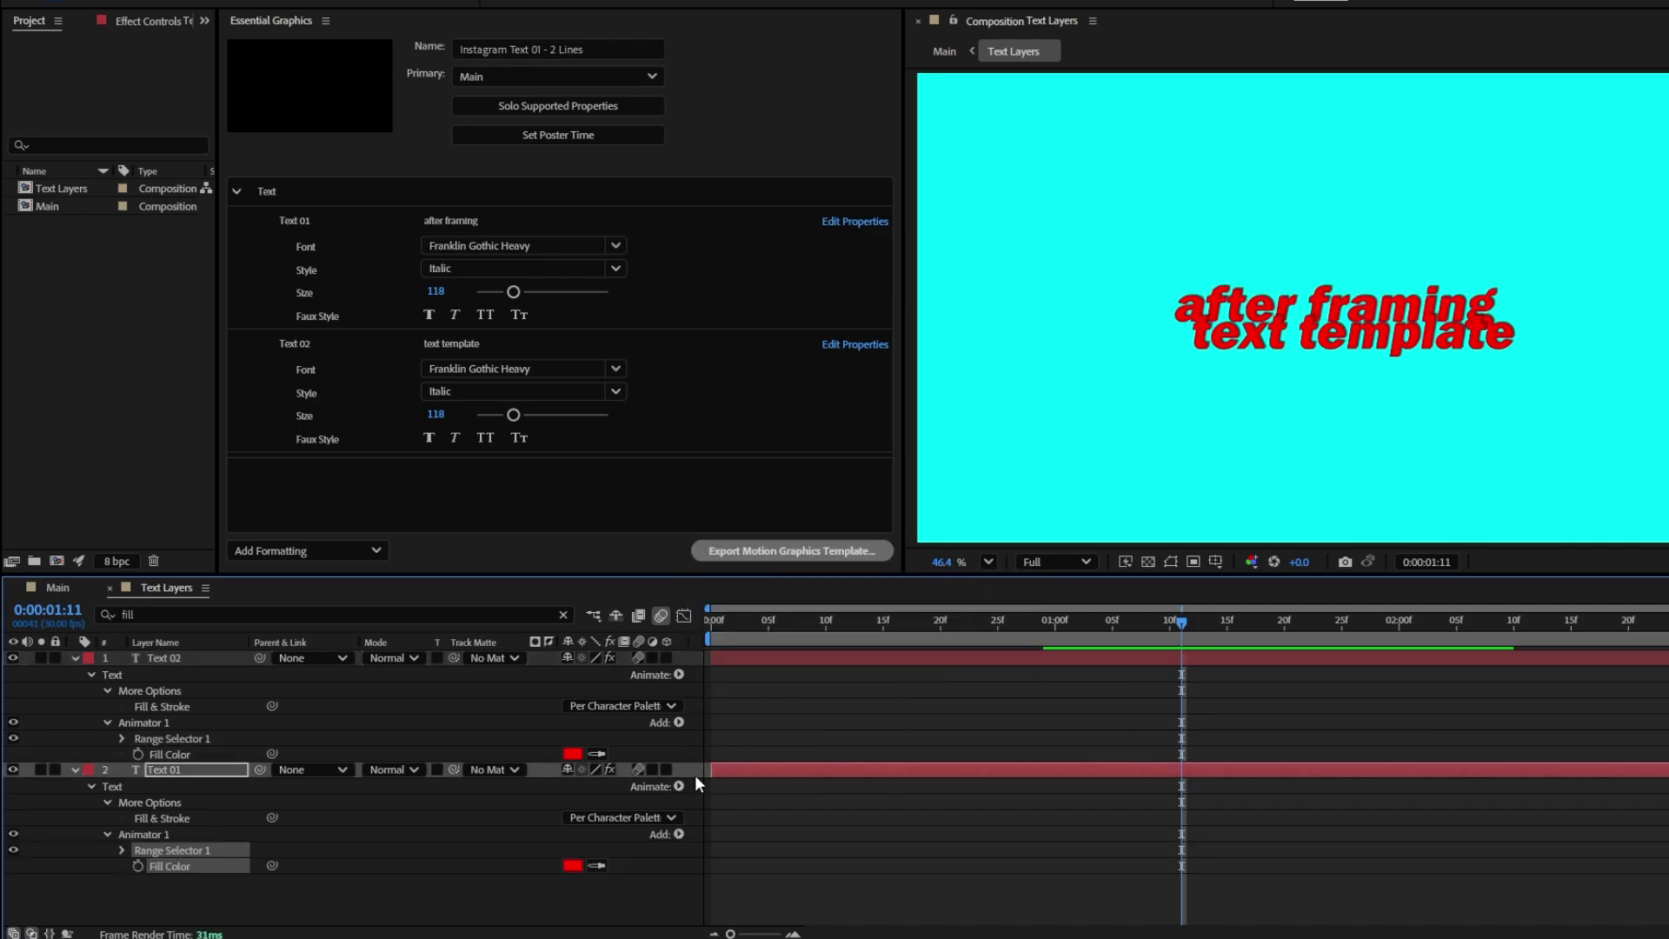
{"action": "left_click", "coordinate": [572, 865]}
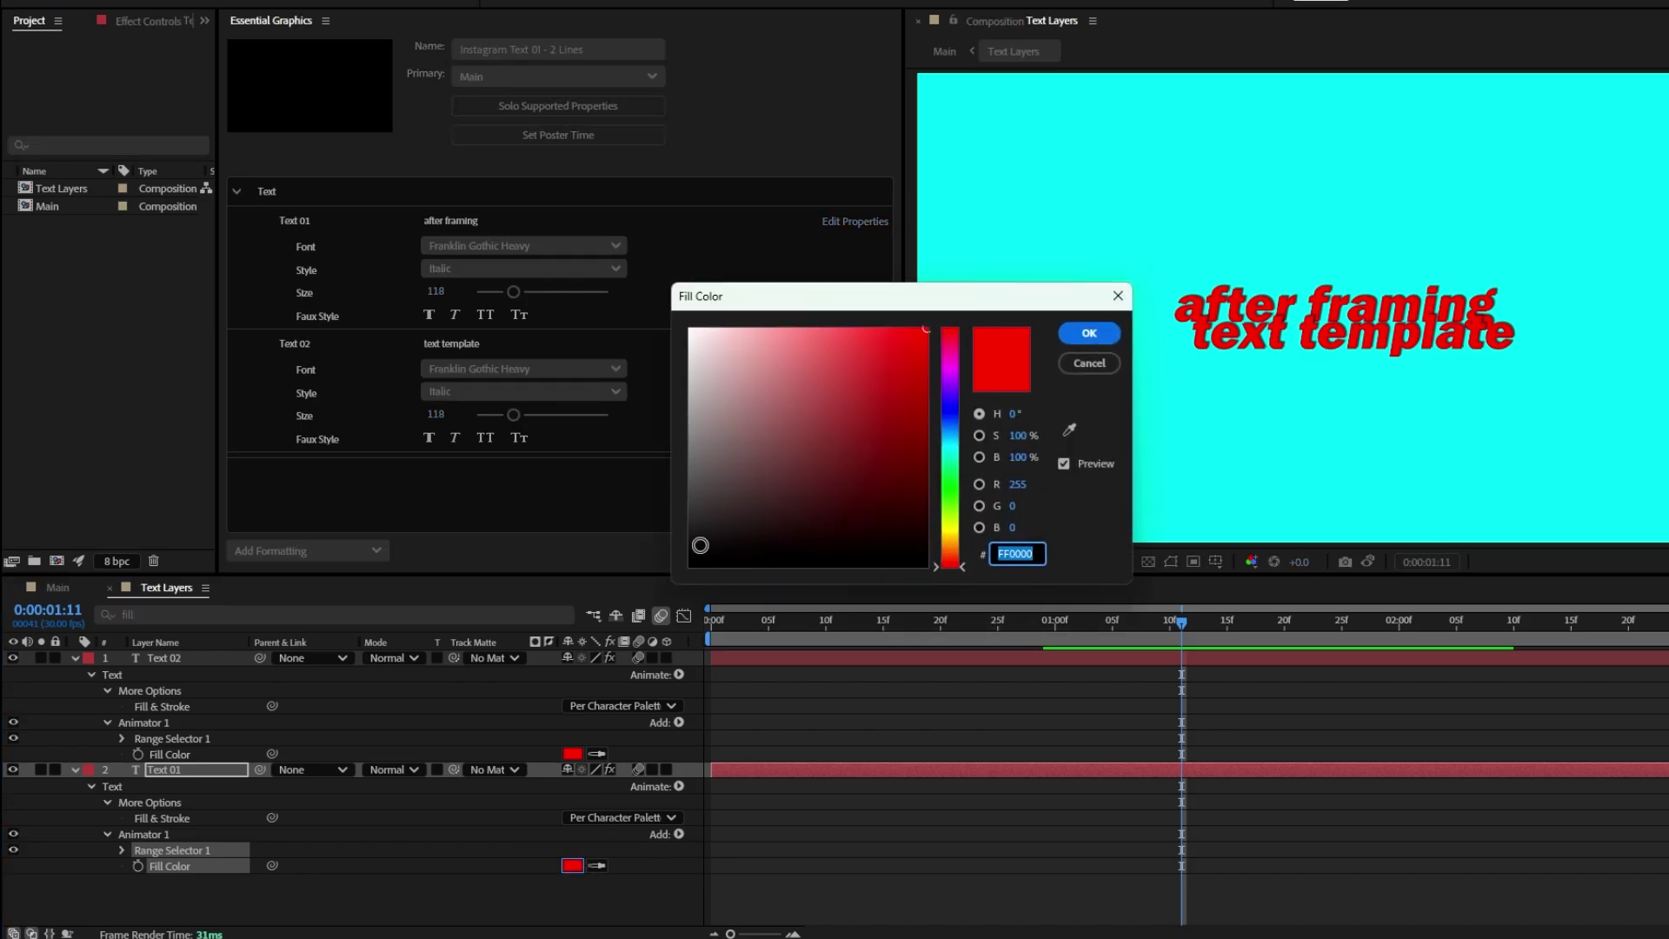
{"action": "left_click_drag", "start_coordinate": [742, 425], "coordinate": [671, 311]}
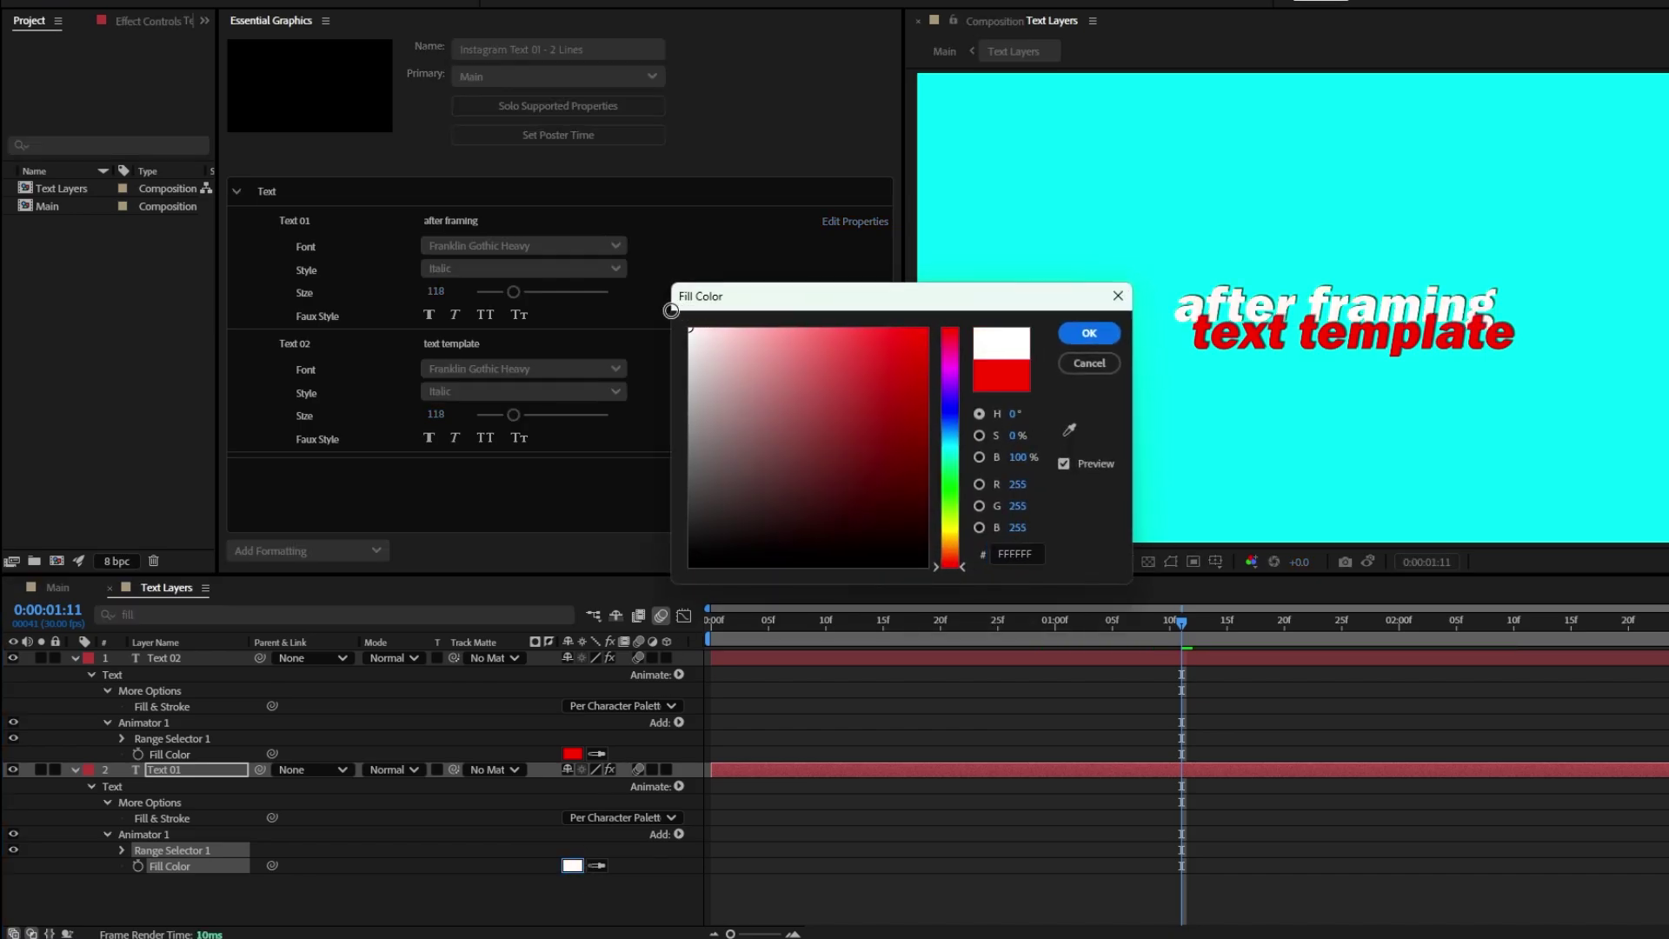
{"action": "left_click", "coordinate": [1078, 336]}
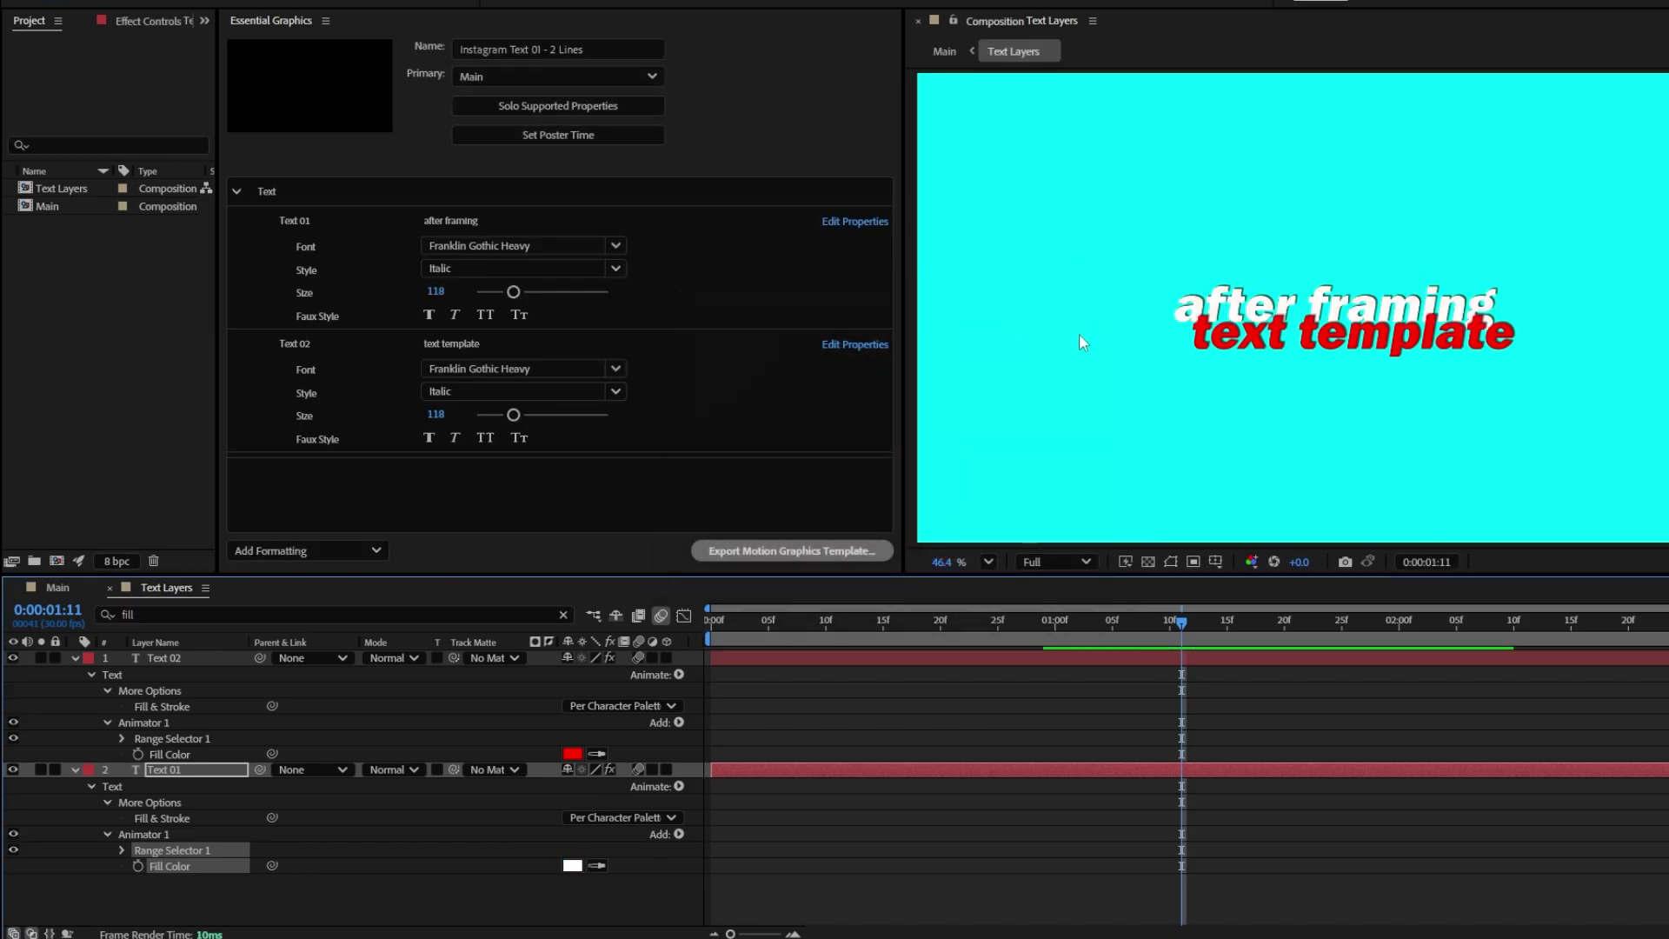
Make Text 02's fill orange FFB400 and add it as a template control
{"action": "left_click", "coordinate": [572, 753]}
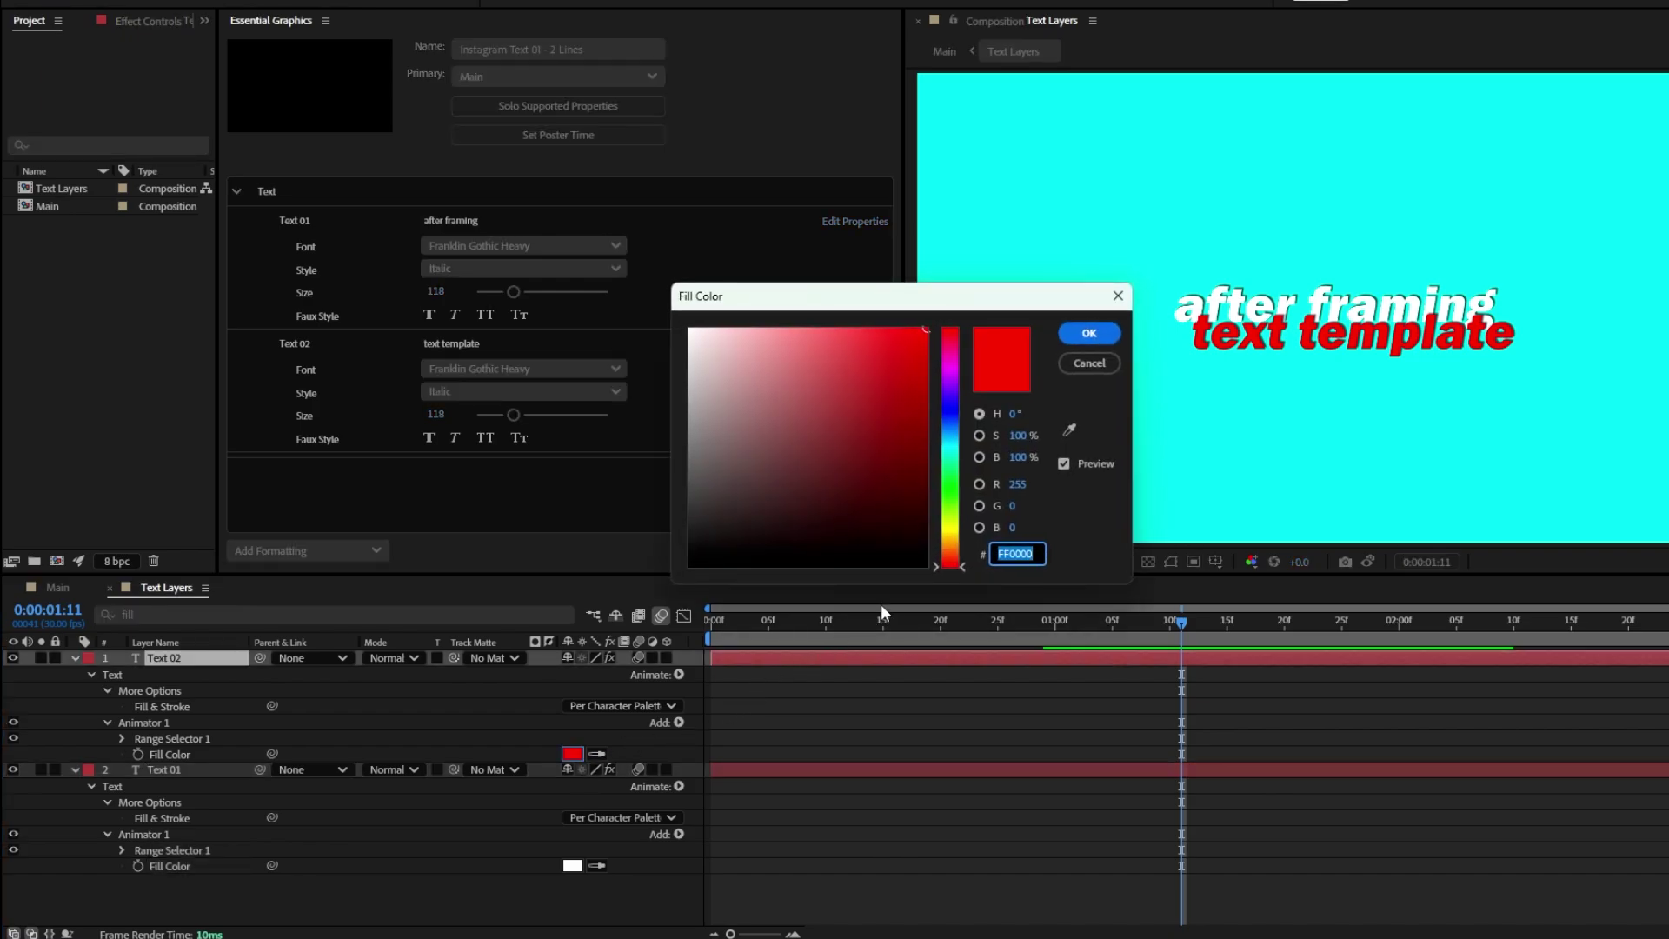
{"action": "left_click_drag", "start_coordinate": [945, 565], "coordinate": [956, 540]}
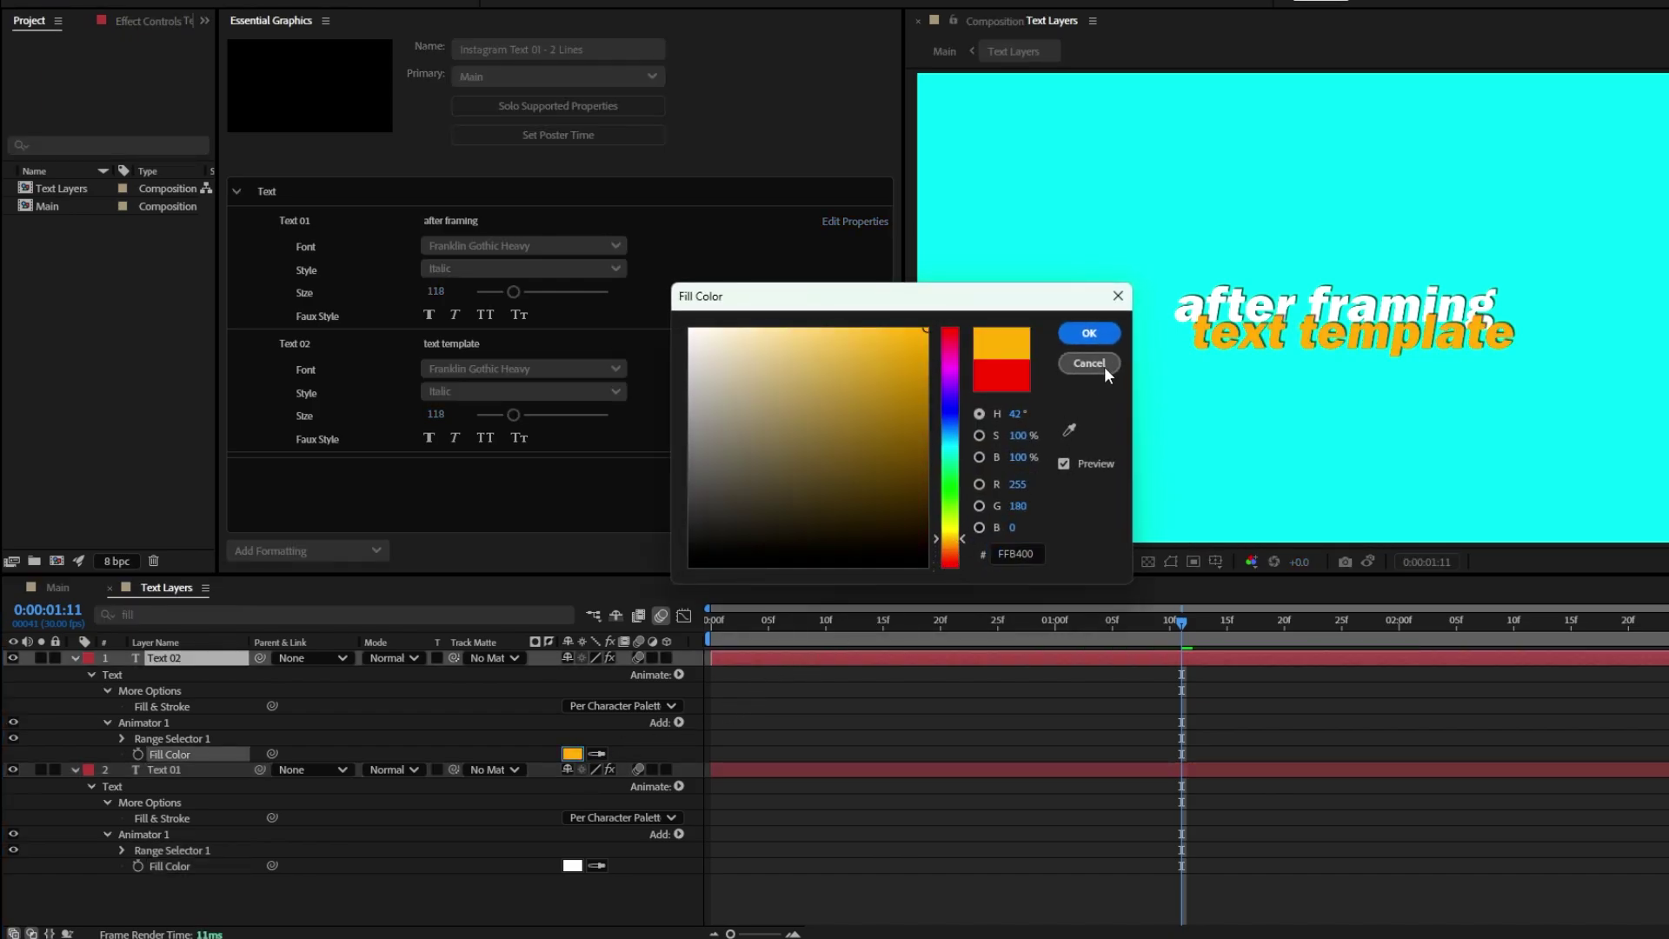
{"action": "left_click", "coordinate": [1090, 334]}
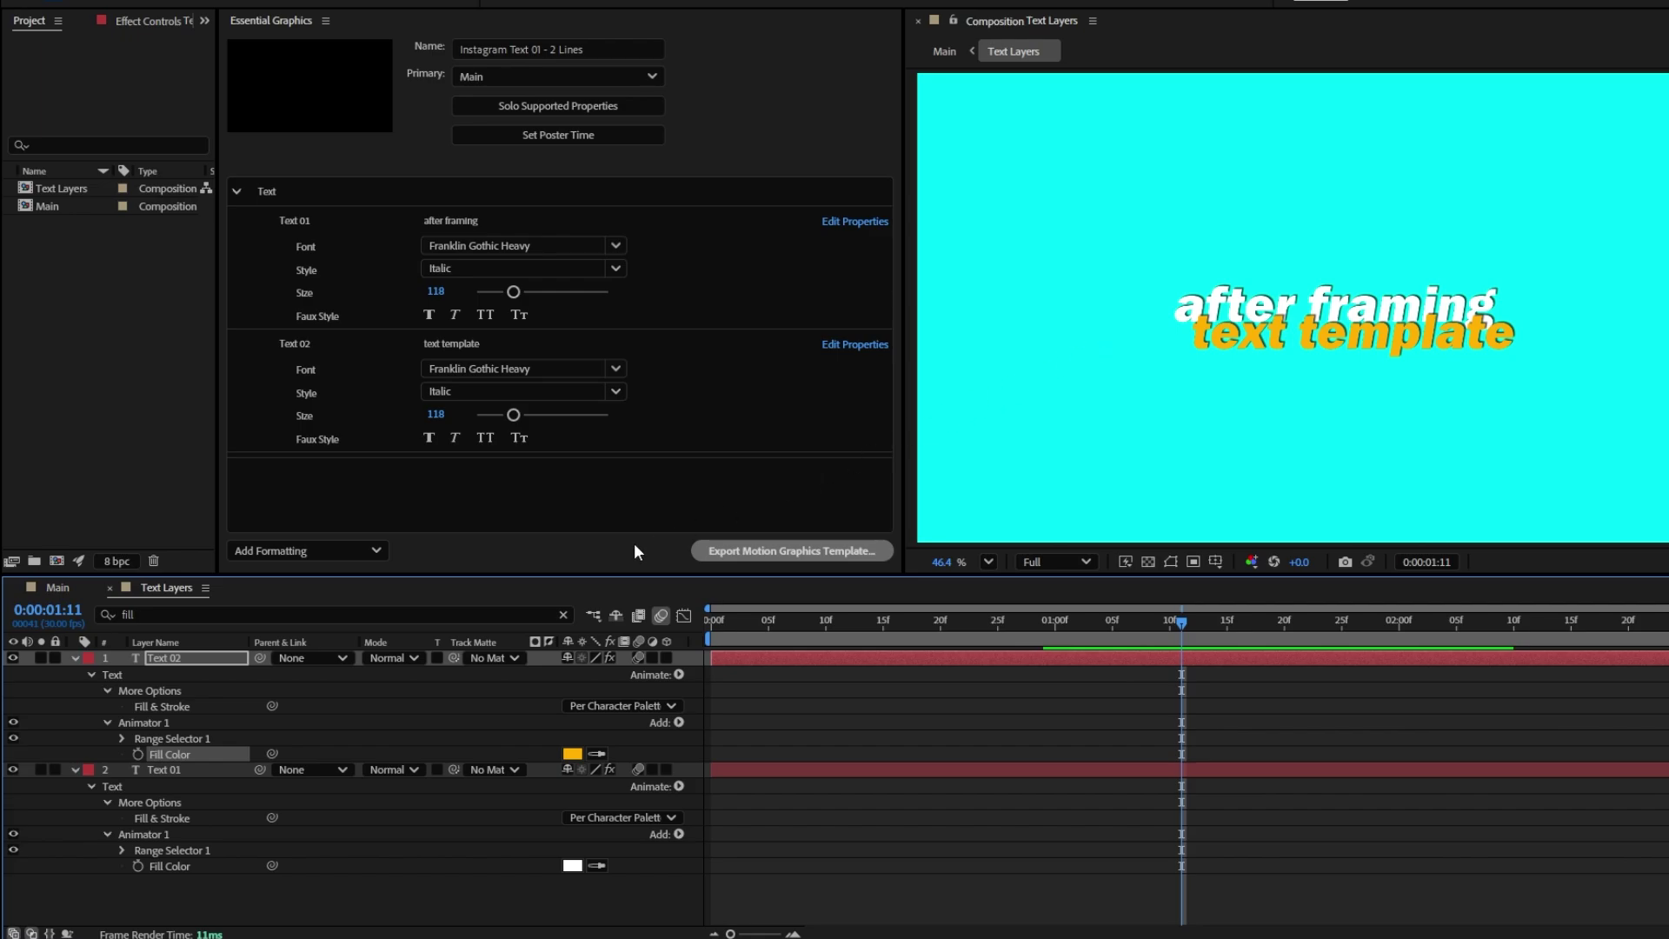
{"action": "left_click_drag", "start_coordinate": [180, 753], "coordinate": [330, 492]}
Name the orange colour control Text 02
{"action": "left_click", "coordinate": [348, 476]}
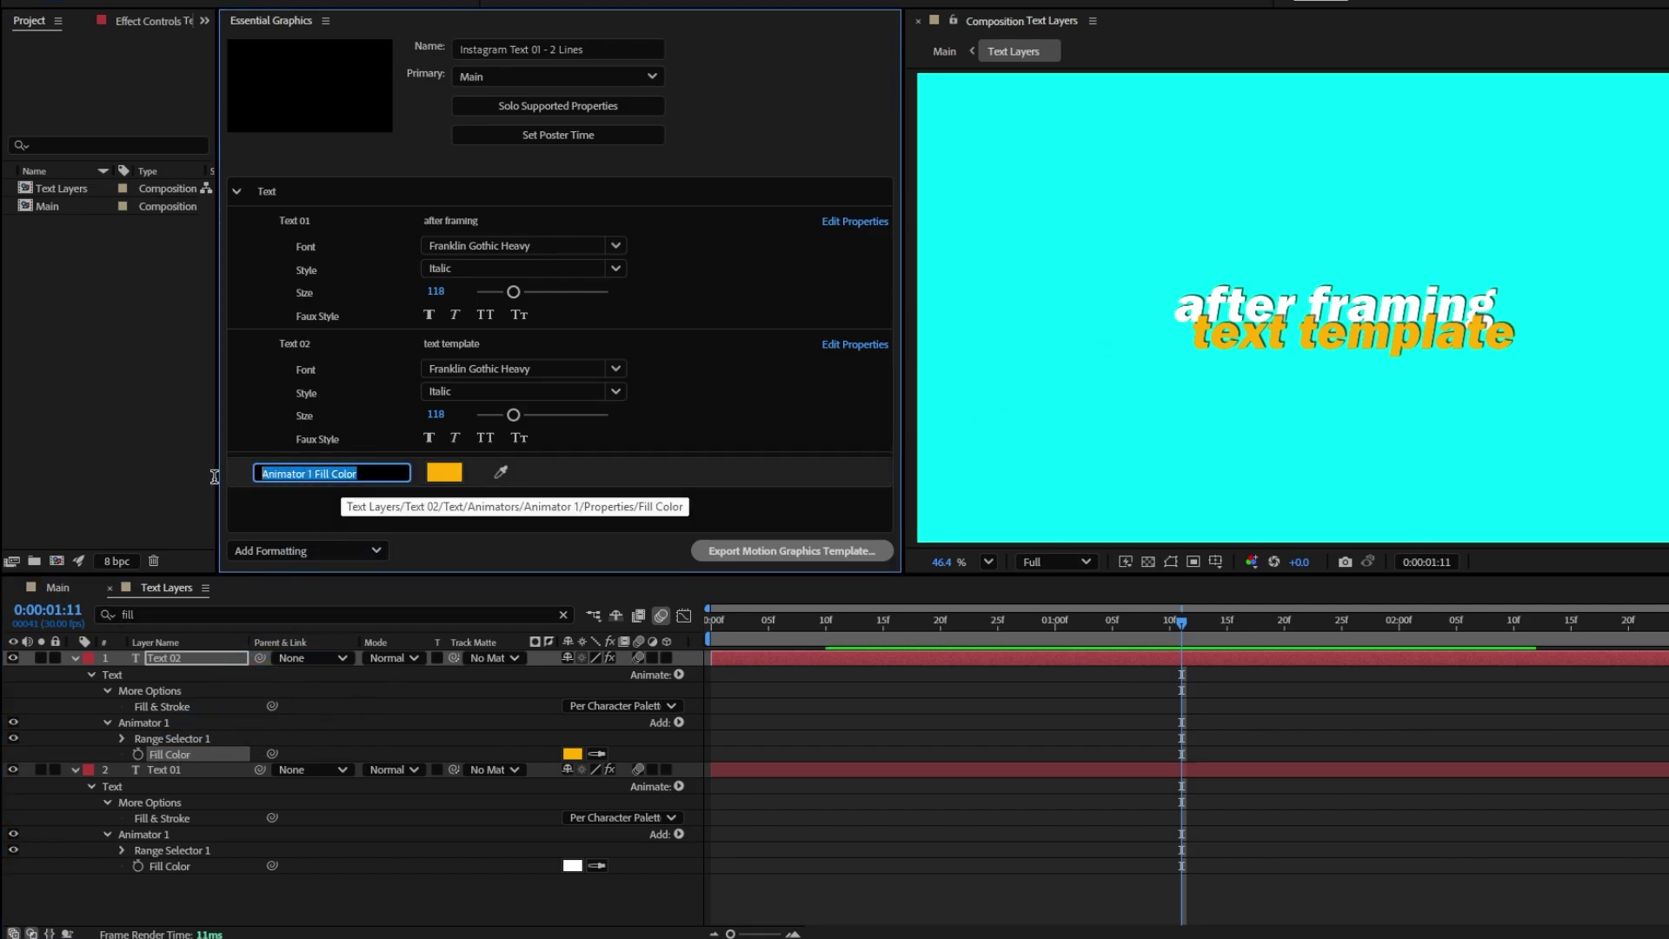
{"action": "type", "text": "Text 02"}
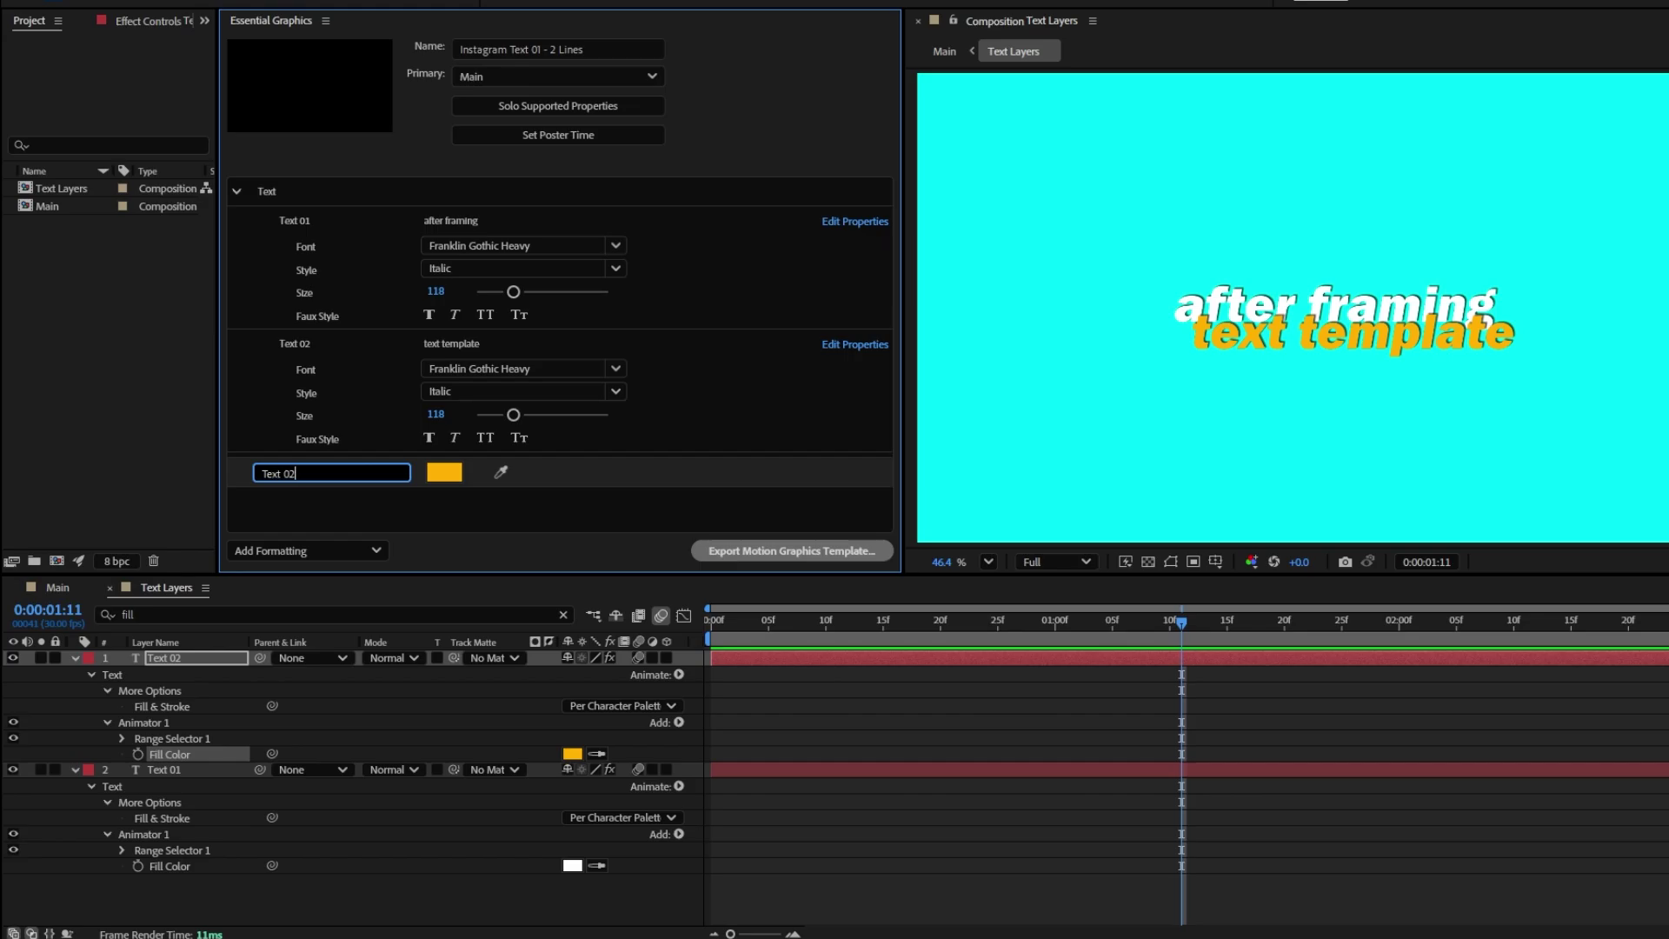
{"action": "key", "text": "Return"}
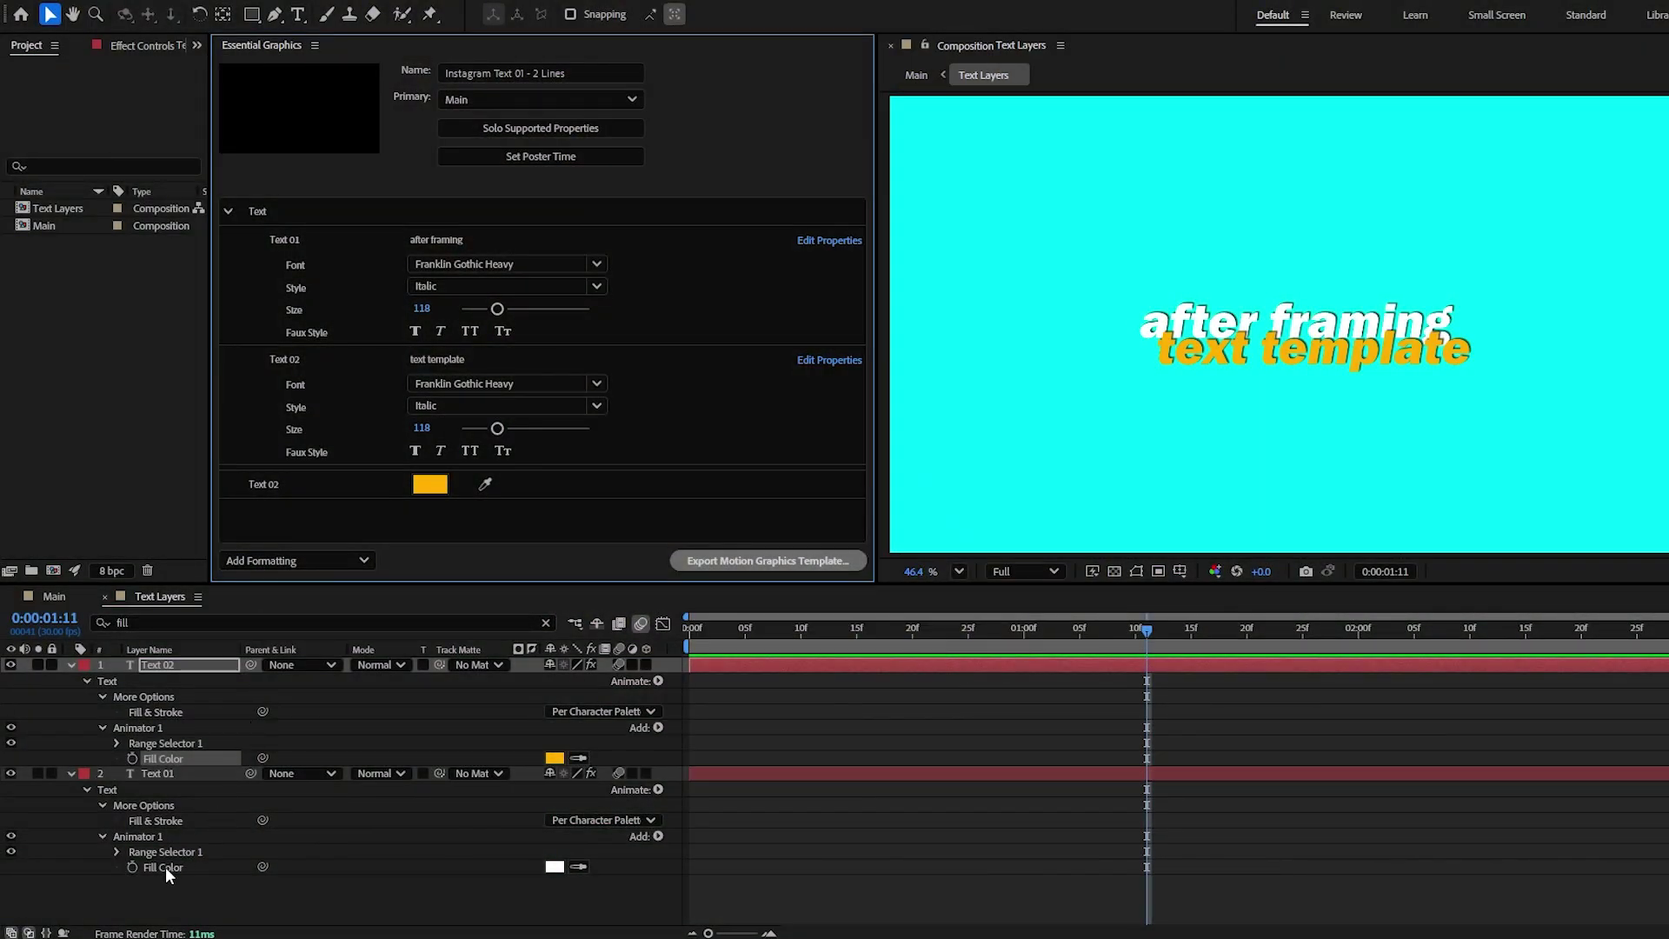
Add Text 01's white fill colour as a template control named Text 01
{"action": "left_click_drag", "start_coordinate": [165, 868], "coordinate": [316, 525]}
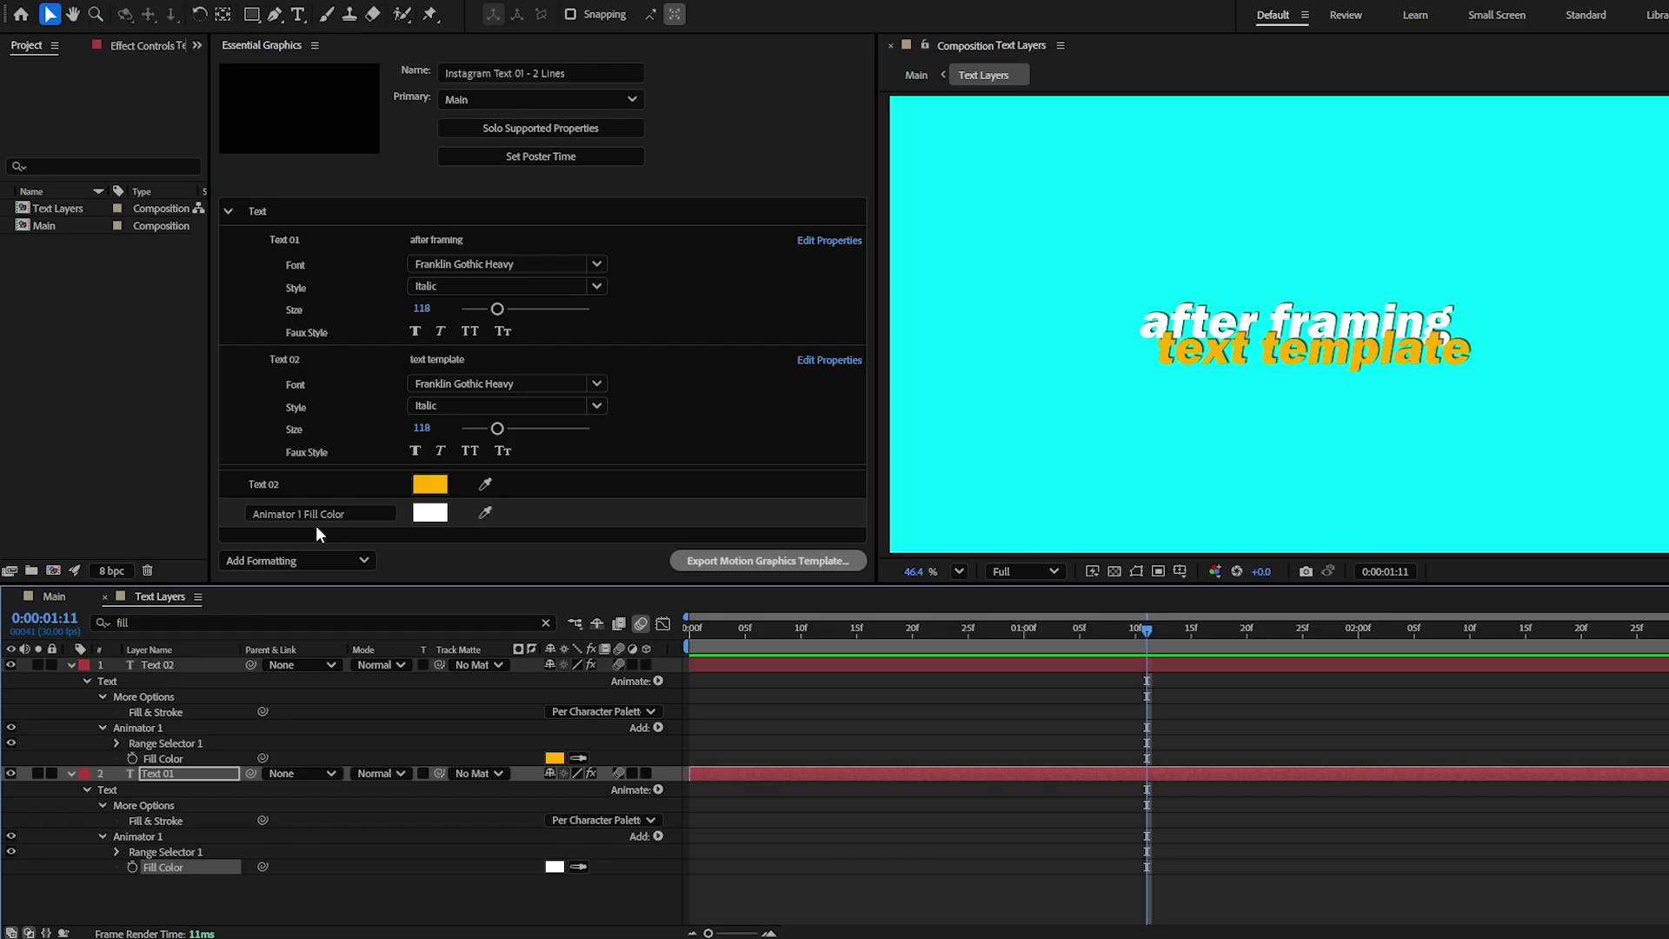
{"action": "left_click", "coordinate": [339, 519]}
{"action": "type", "text": "Te"}
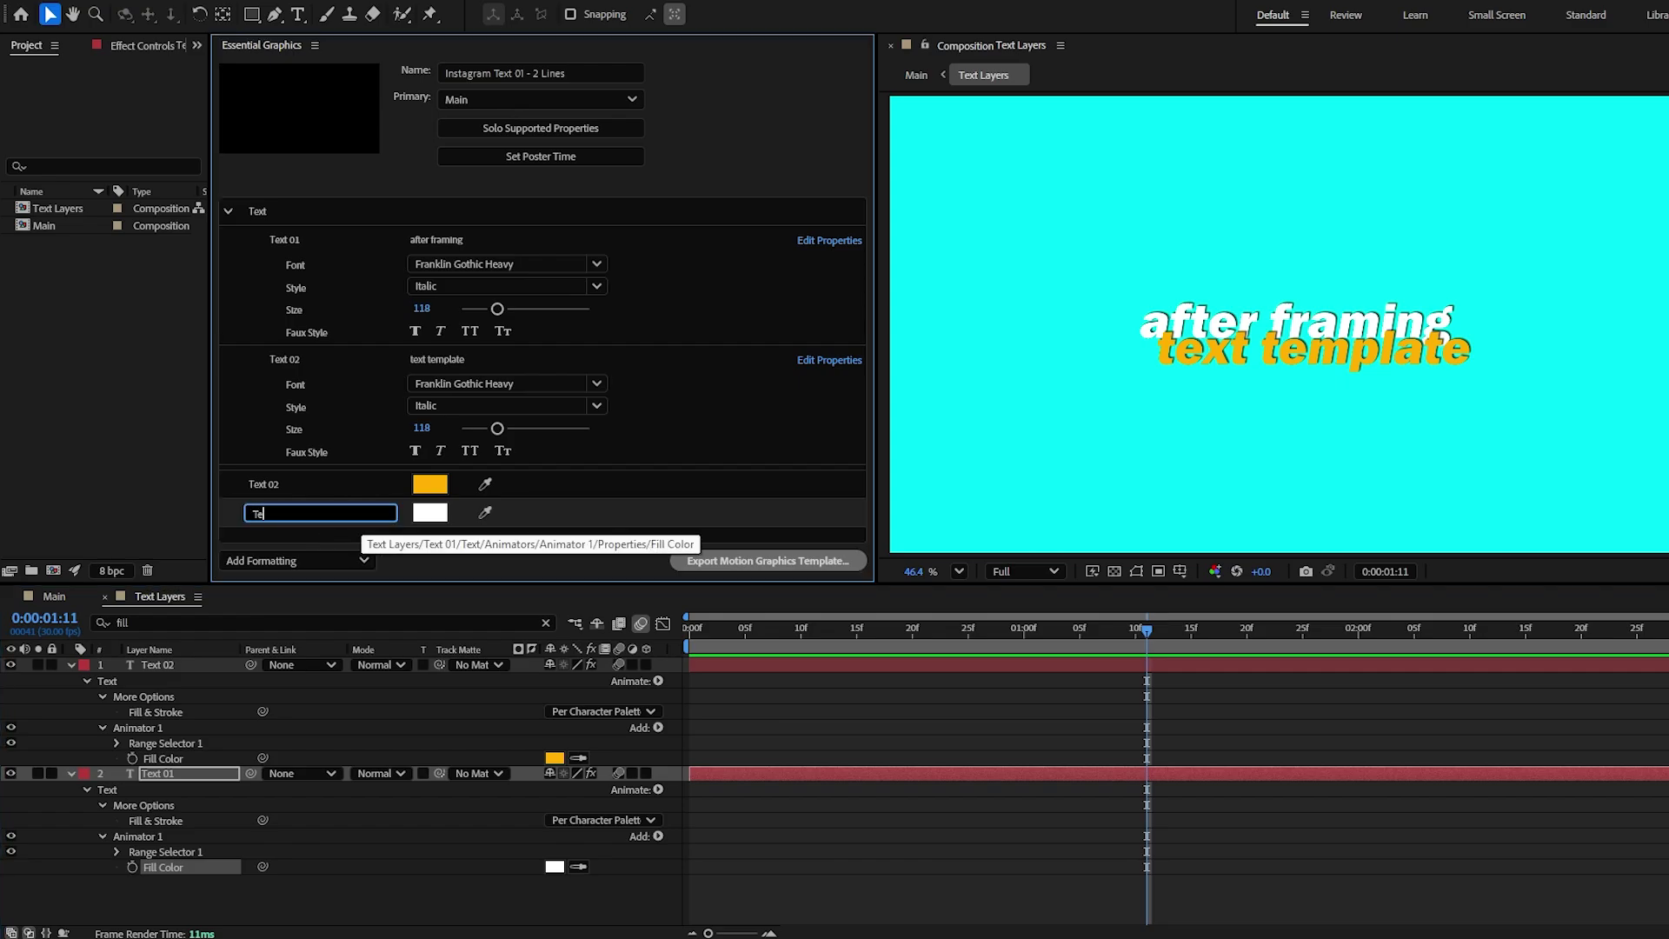
{"action": "type", "text": "xt 01"}
{"action": "key", "text": "Return"}
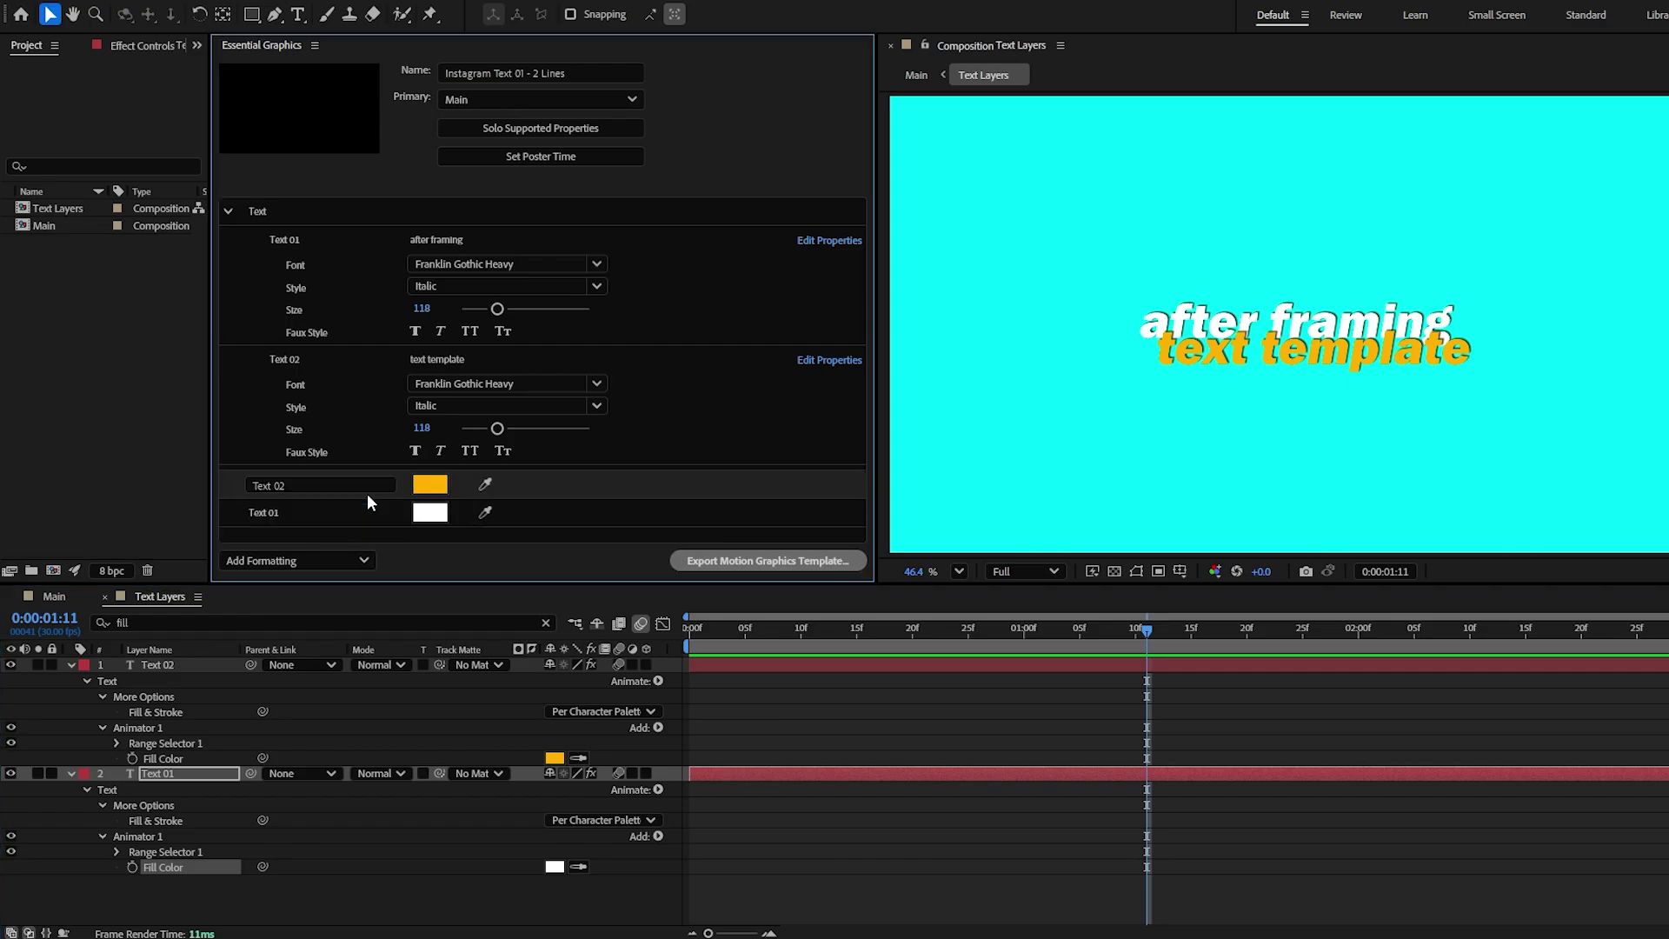
{"action": "key", "text": "grave"}
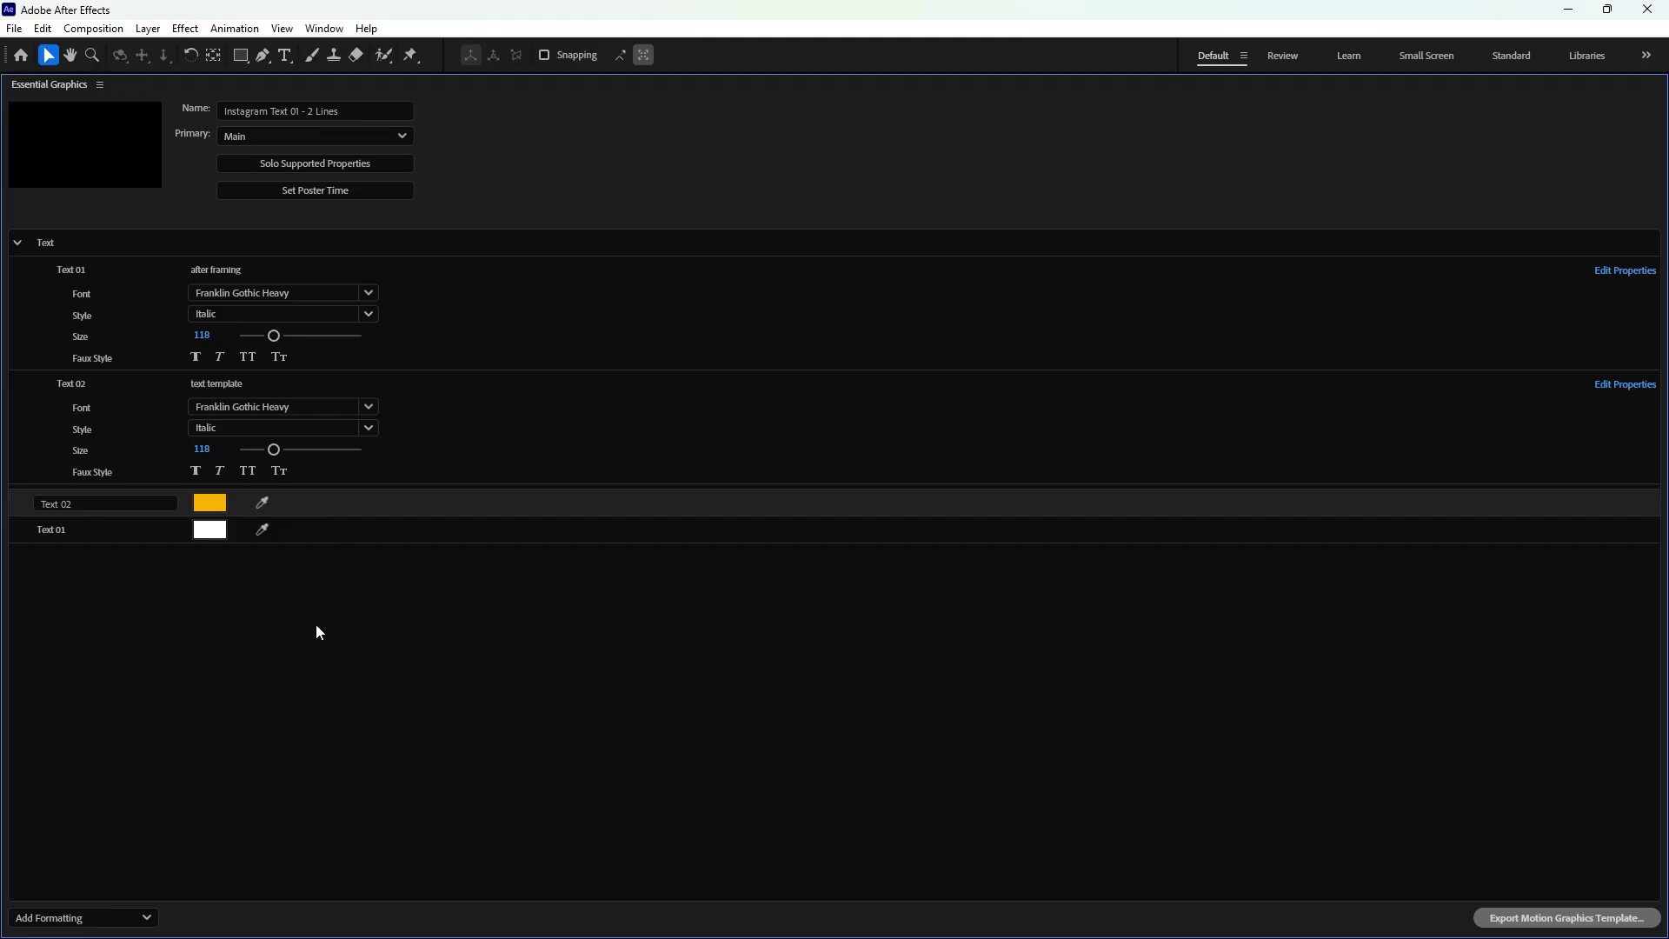
{"action": "left_click", "coordinate": [146, 918]}
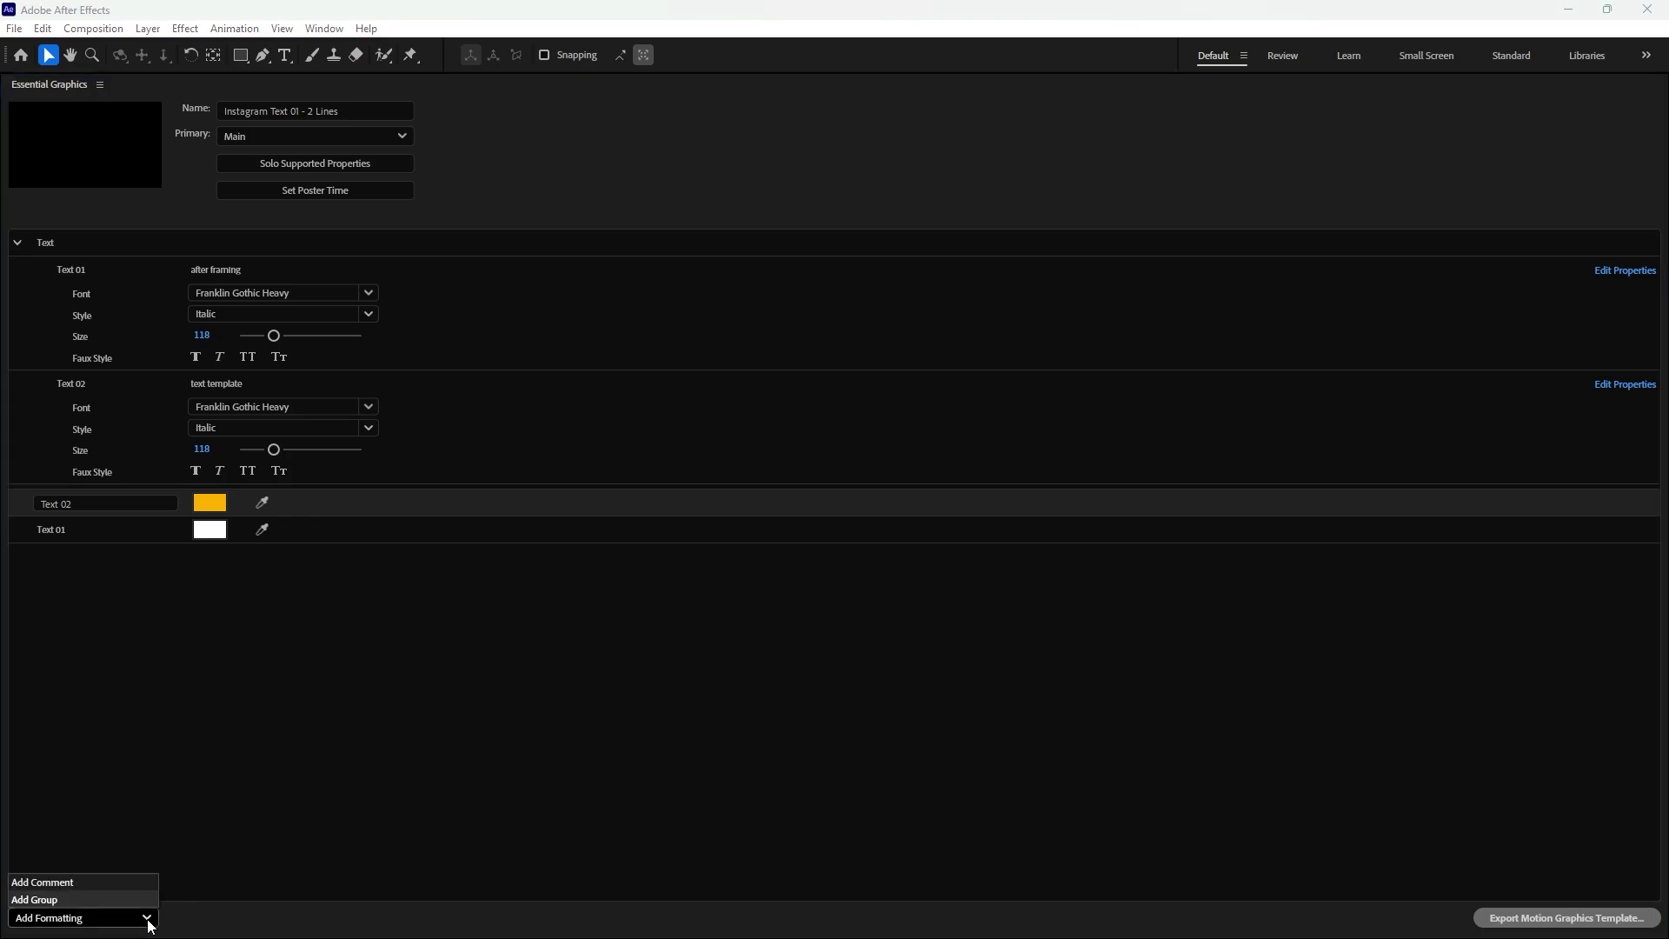
Create a Color group holding both colour controls and collapse it
{"action": "left_click", "coordinate": [72, 901]}
{"action": "left_click", "coordinate": [133, 532]}
{"action": "type", "text": "c"}
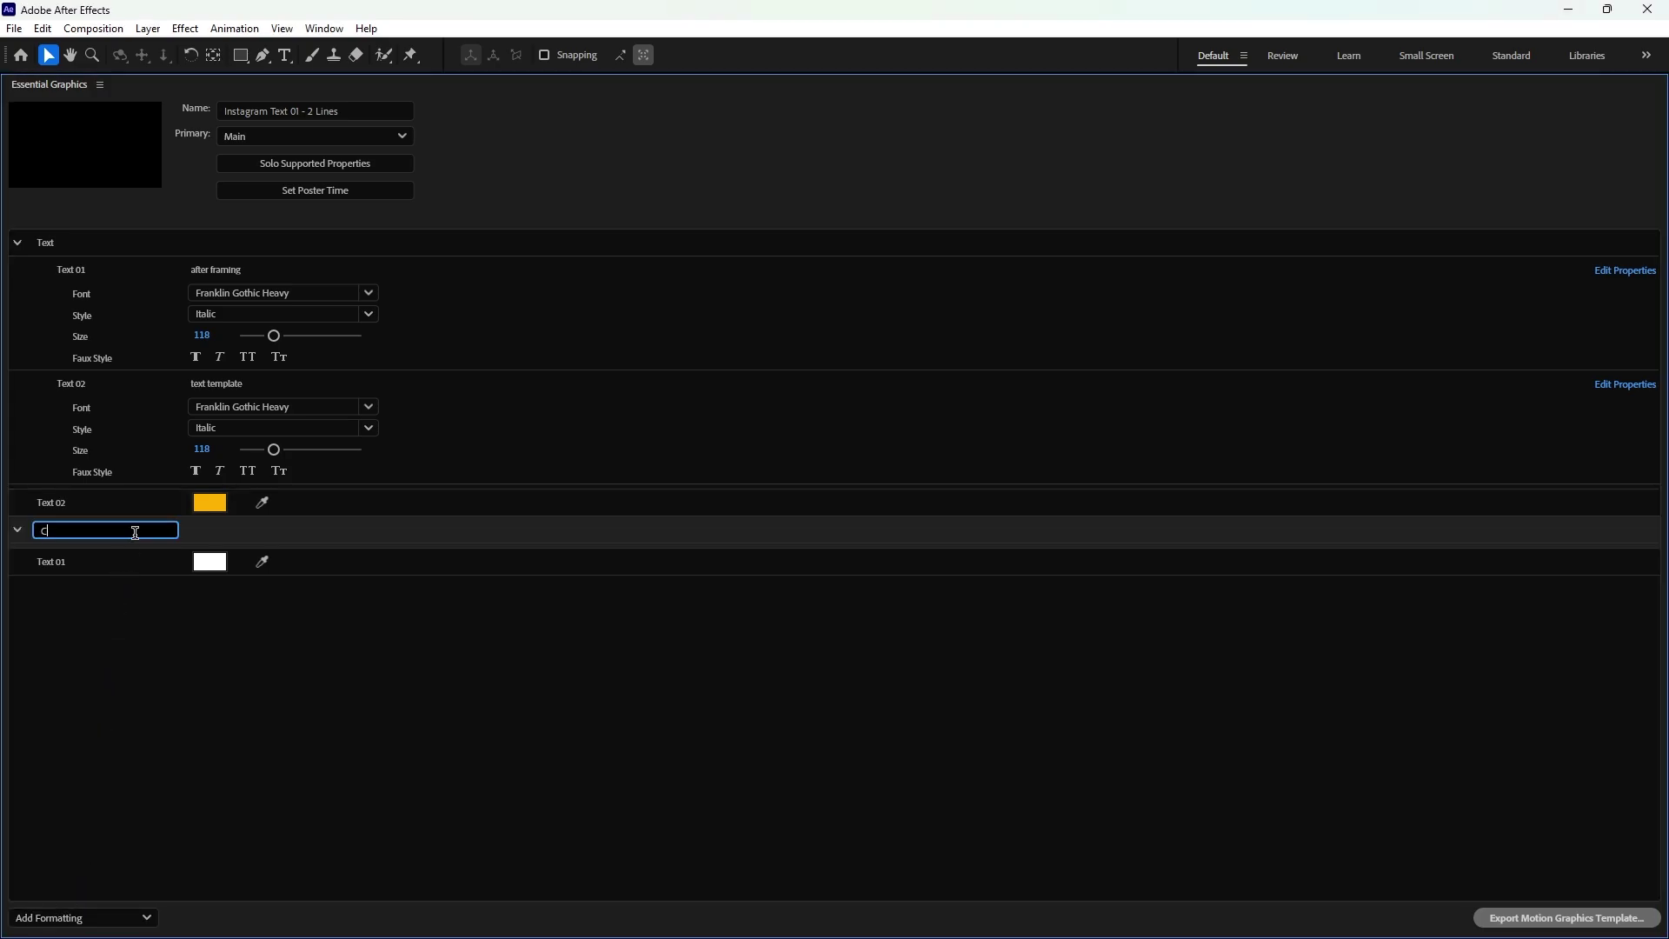
{"action": "key", "text": "Return"}
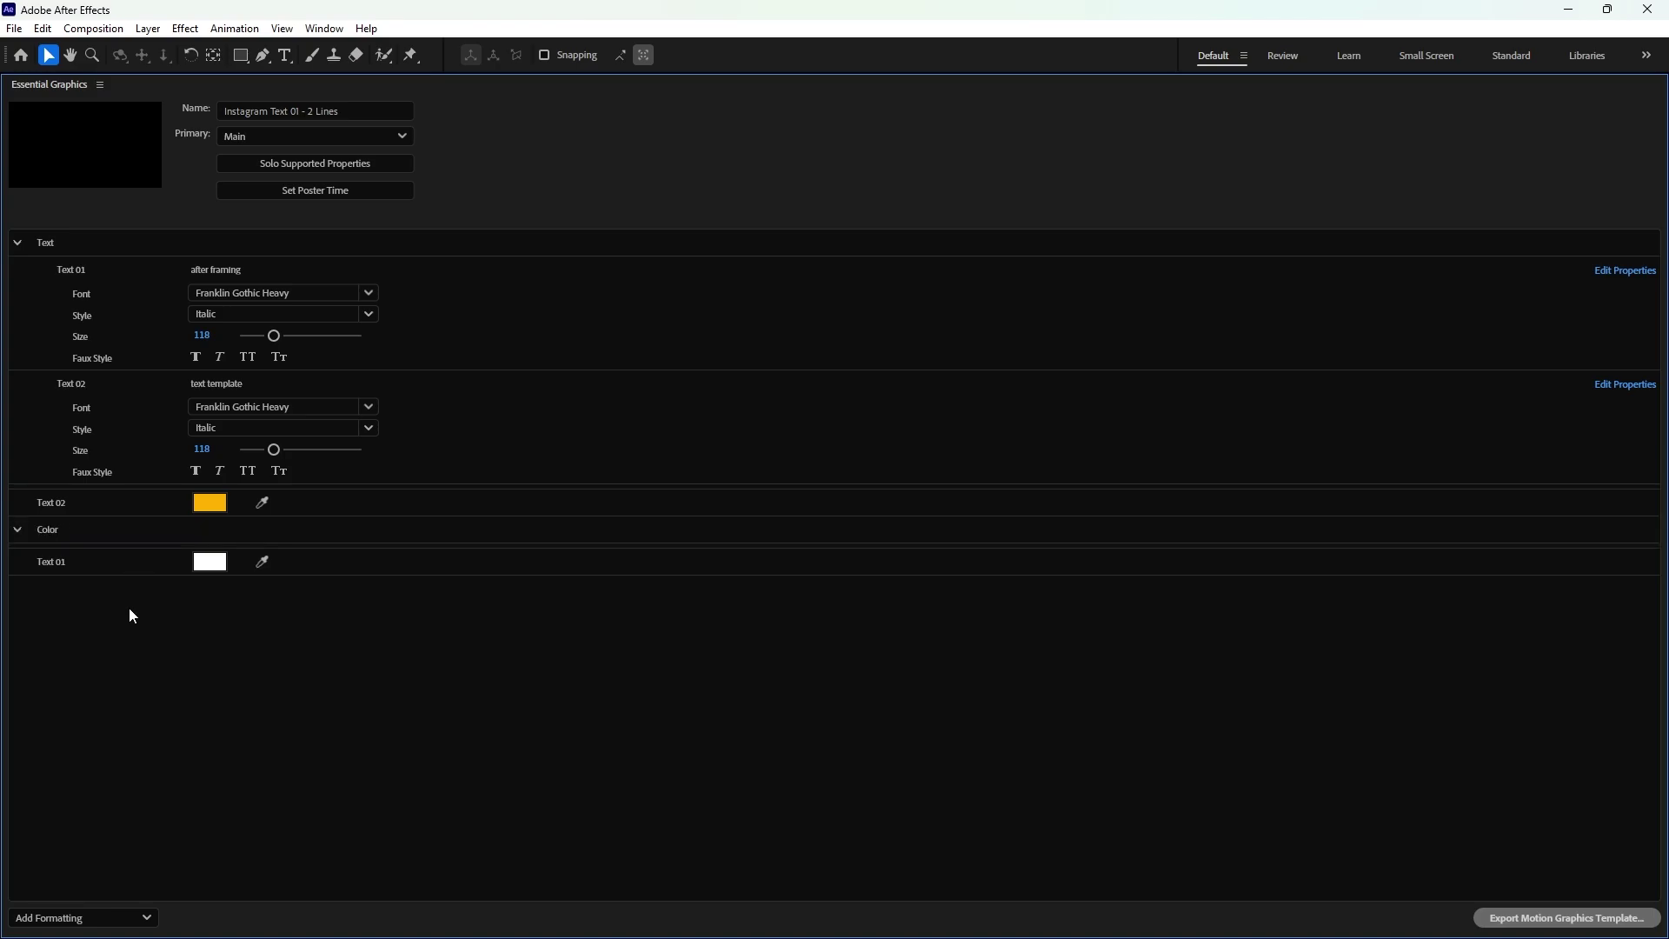
{"action": "mouse_move", "coordinate": [54, 503]}
{"action": "left_mouse_down"}
{"action": "mouse_move", "coordinate": [52, 563]}
{"action": "mouse_move", "coordinate": [55, 500]}
{"action": "left_mouse_up"}
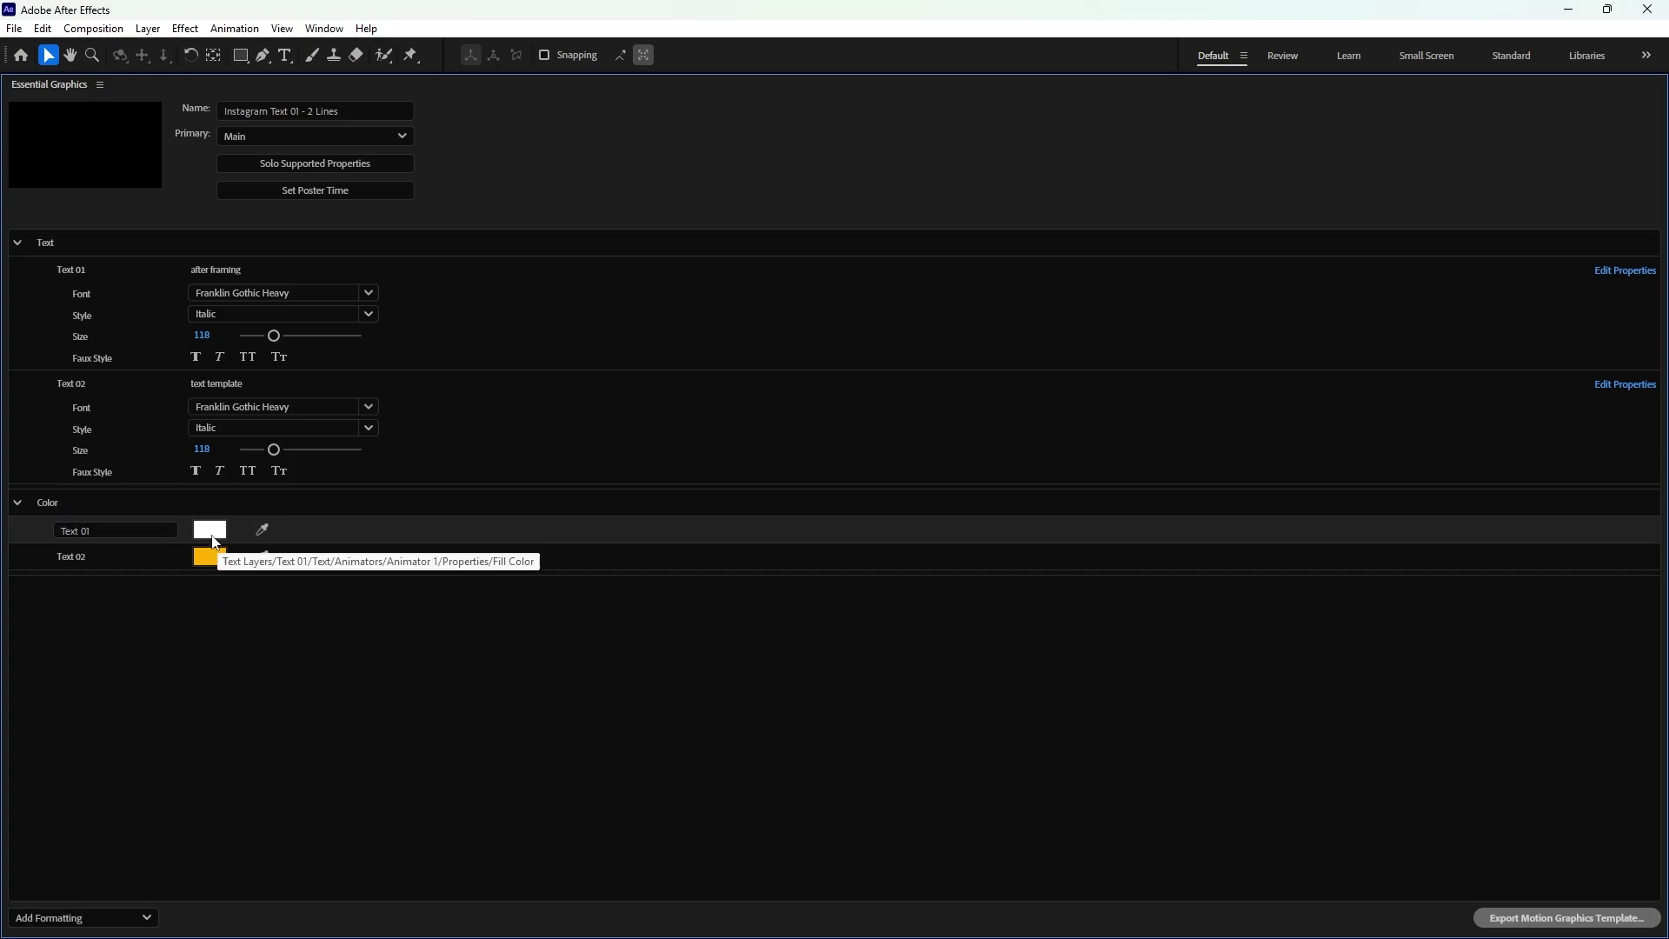
{"action": "left_click", "coordinate": [18, 501]}
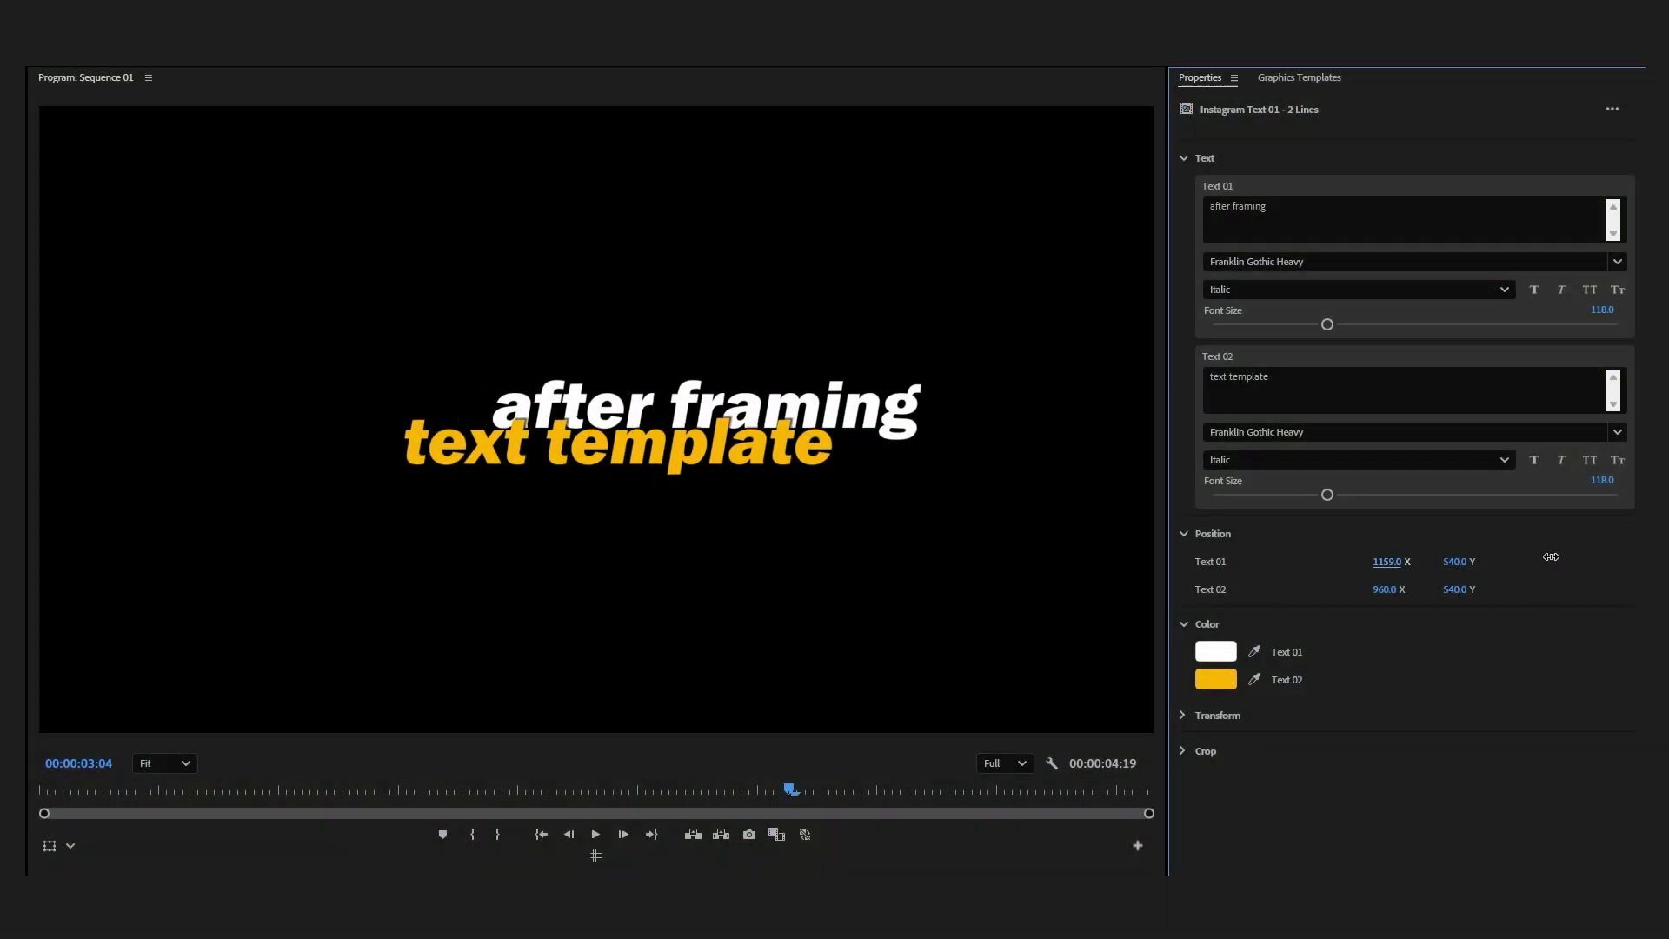
Nudge the first text line in the preview and search Effects & Presets for 'trans'
{"action": "left_click_drag", "start_coordinate": [1388, 562], "coordinate": [1305, 578]}
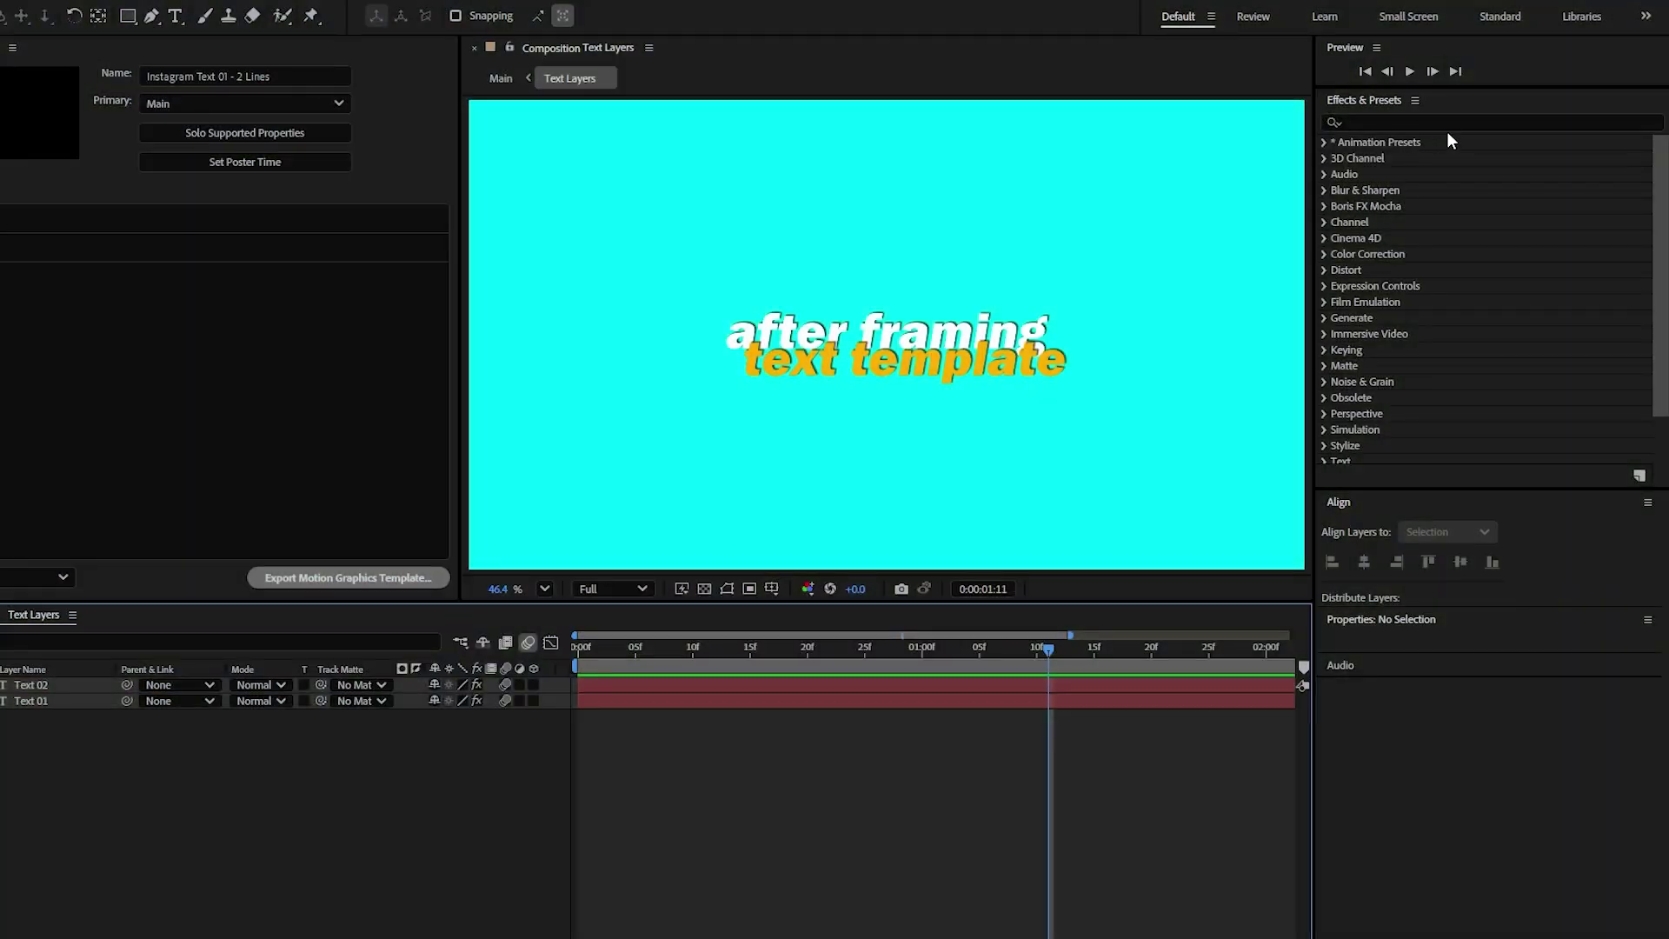
{"action": "left_click", "coordinate": [1450, 123]}
{"action": "type", "text": "trans"}
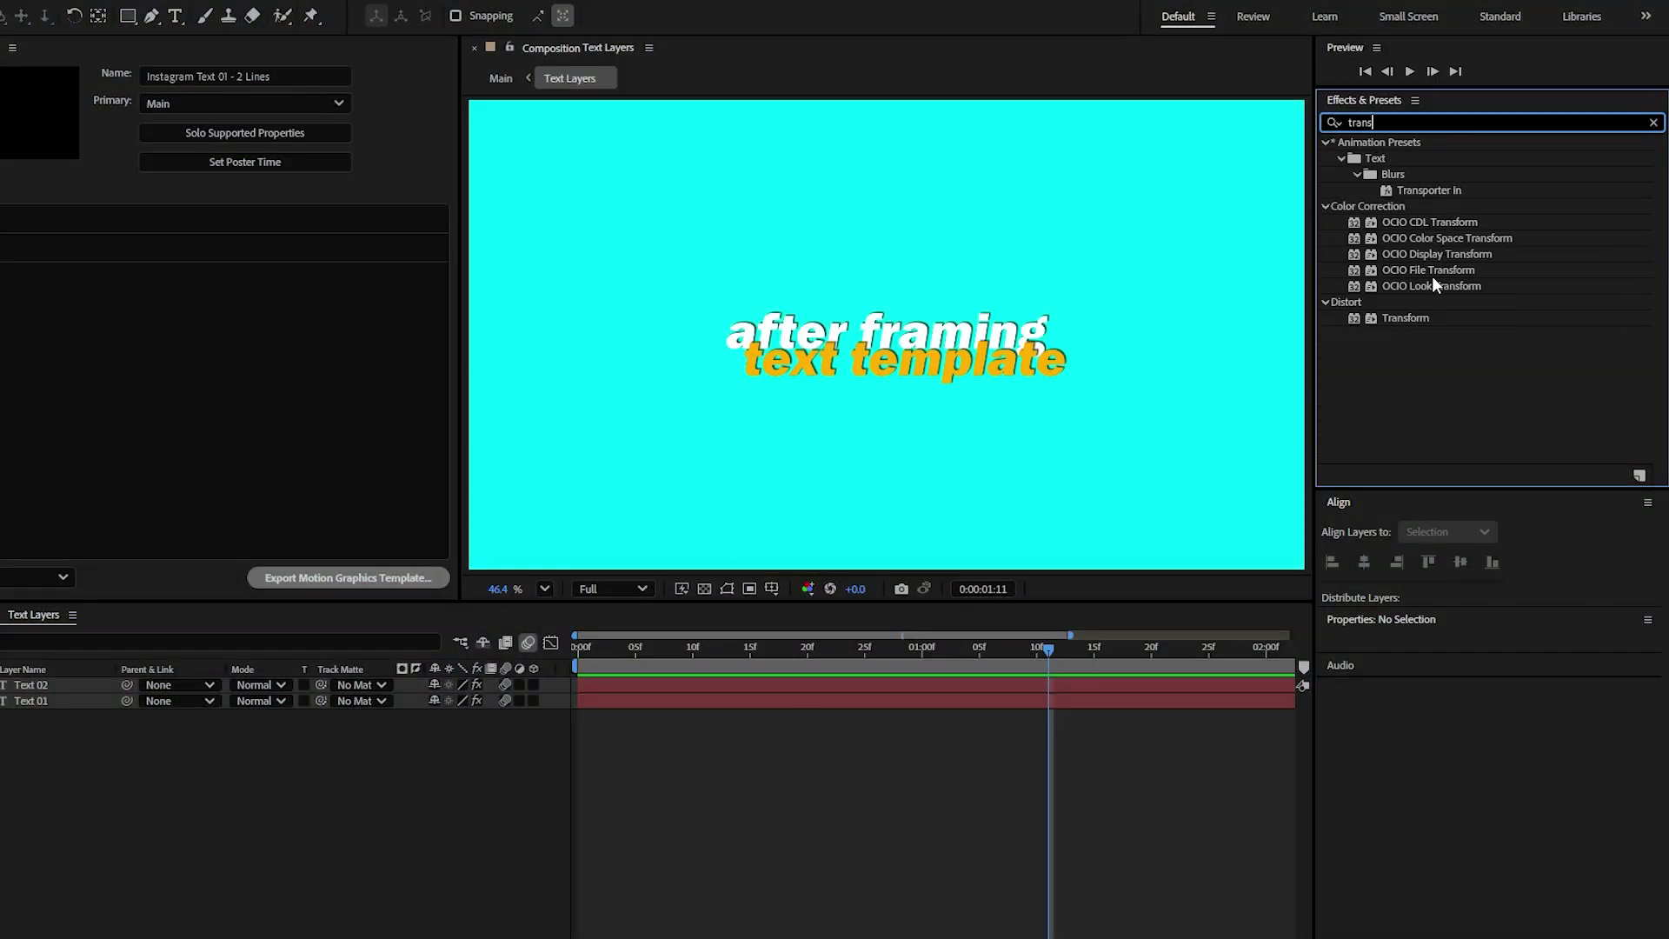
Apply the Transform effect to both text layers
{"action": "left_click_drag", "start_coordinate": [1417, 318], "coordinate": [905, 682]}
{"action": "left_click_drag", "start_coordinate": [1427, 327], "coordinate": [918, 701]}
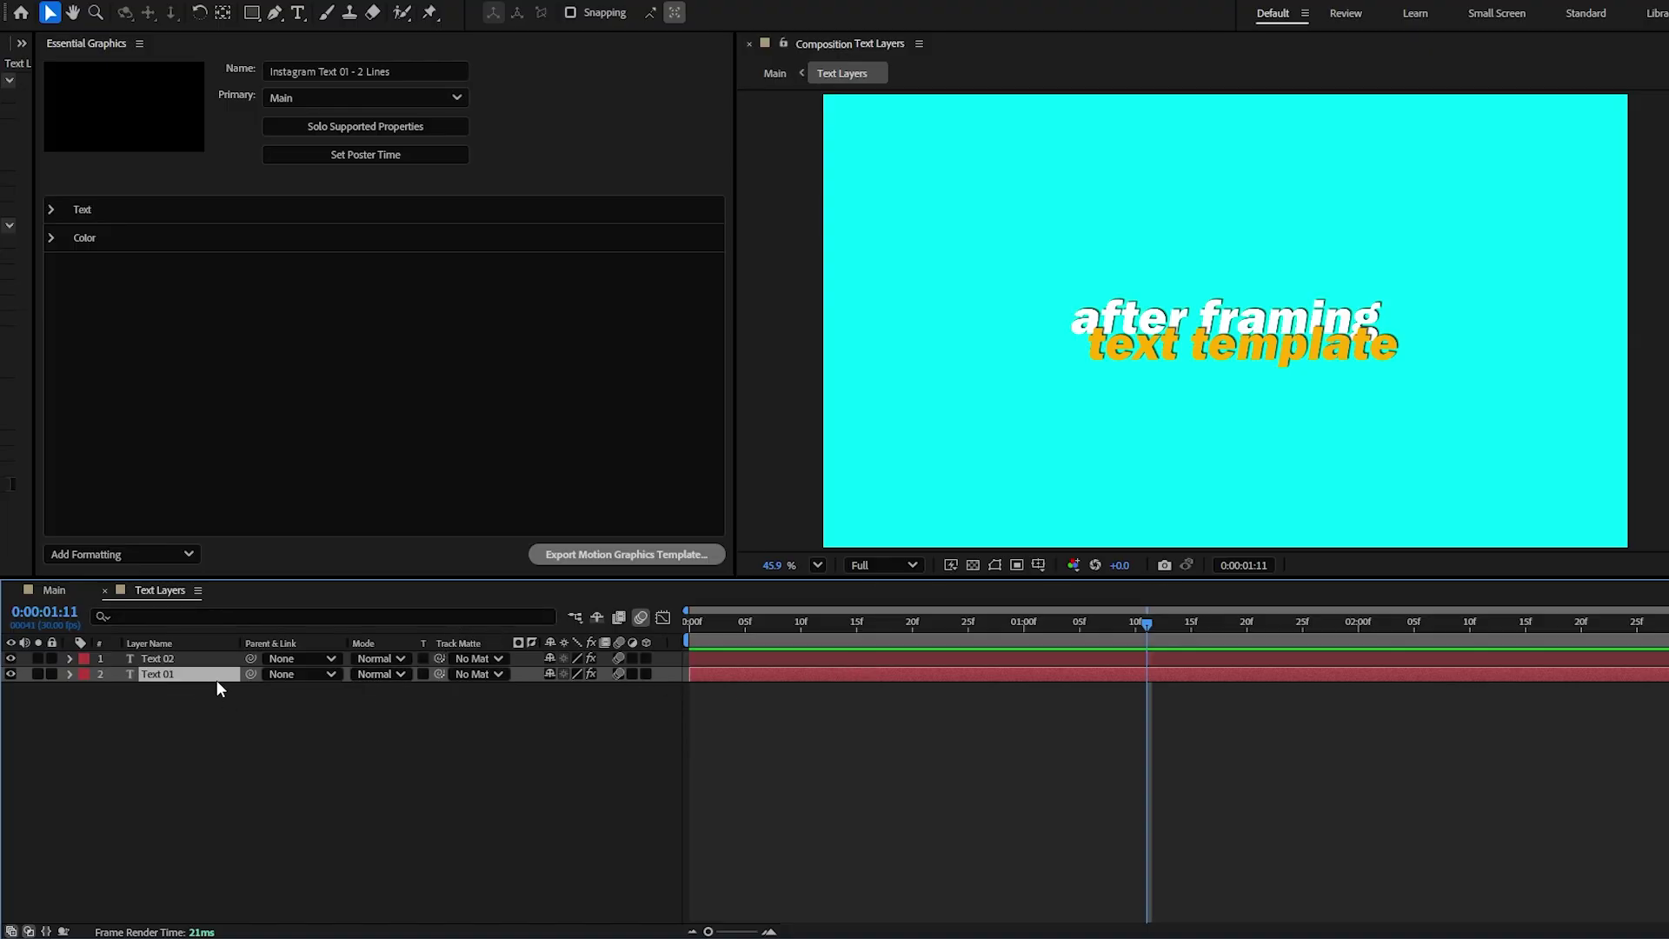
{"action": "left_click", "coordinate": [230, 769]}
Add Text 02's Transform Position as a template control named Text 02
{"action": "left_click", "coordinate": [336, 615]}
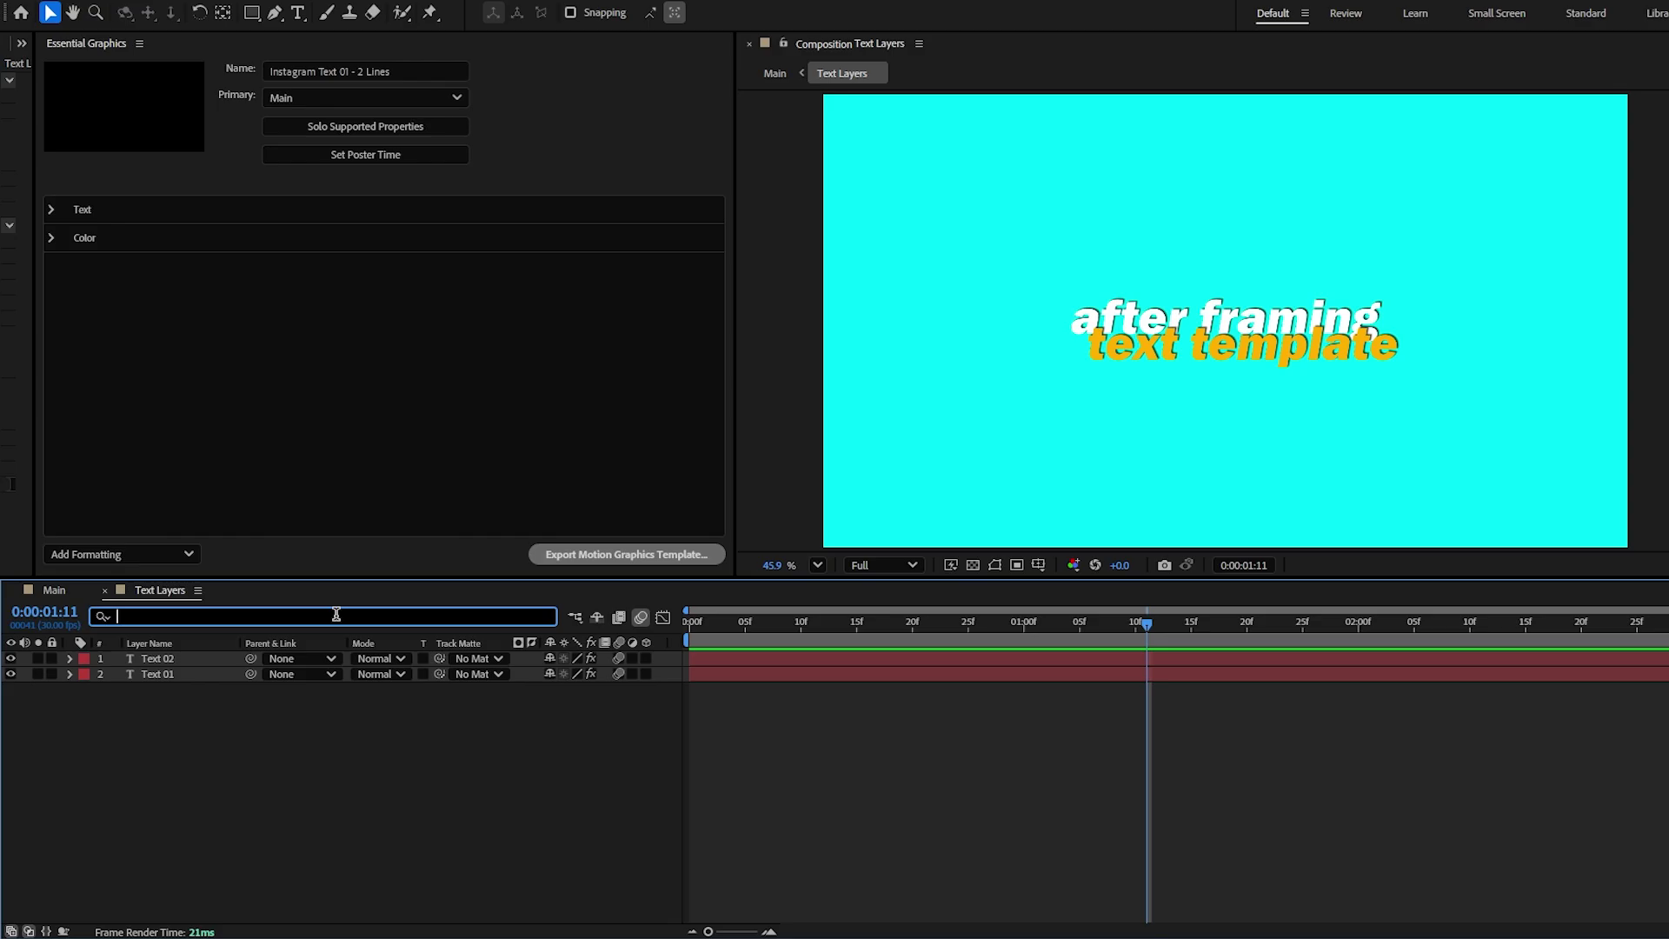
{"action": "type", "text": "position"}
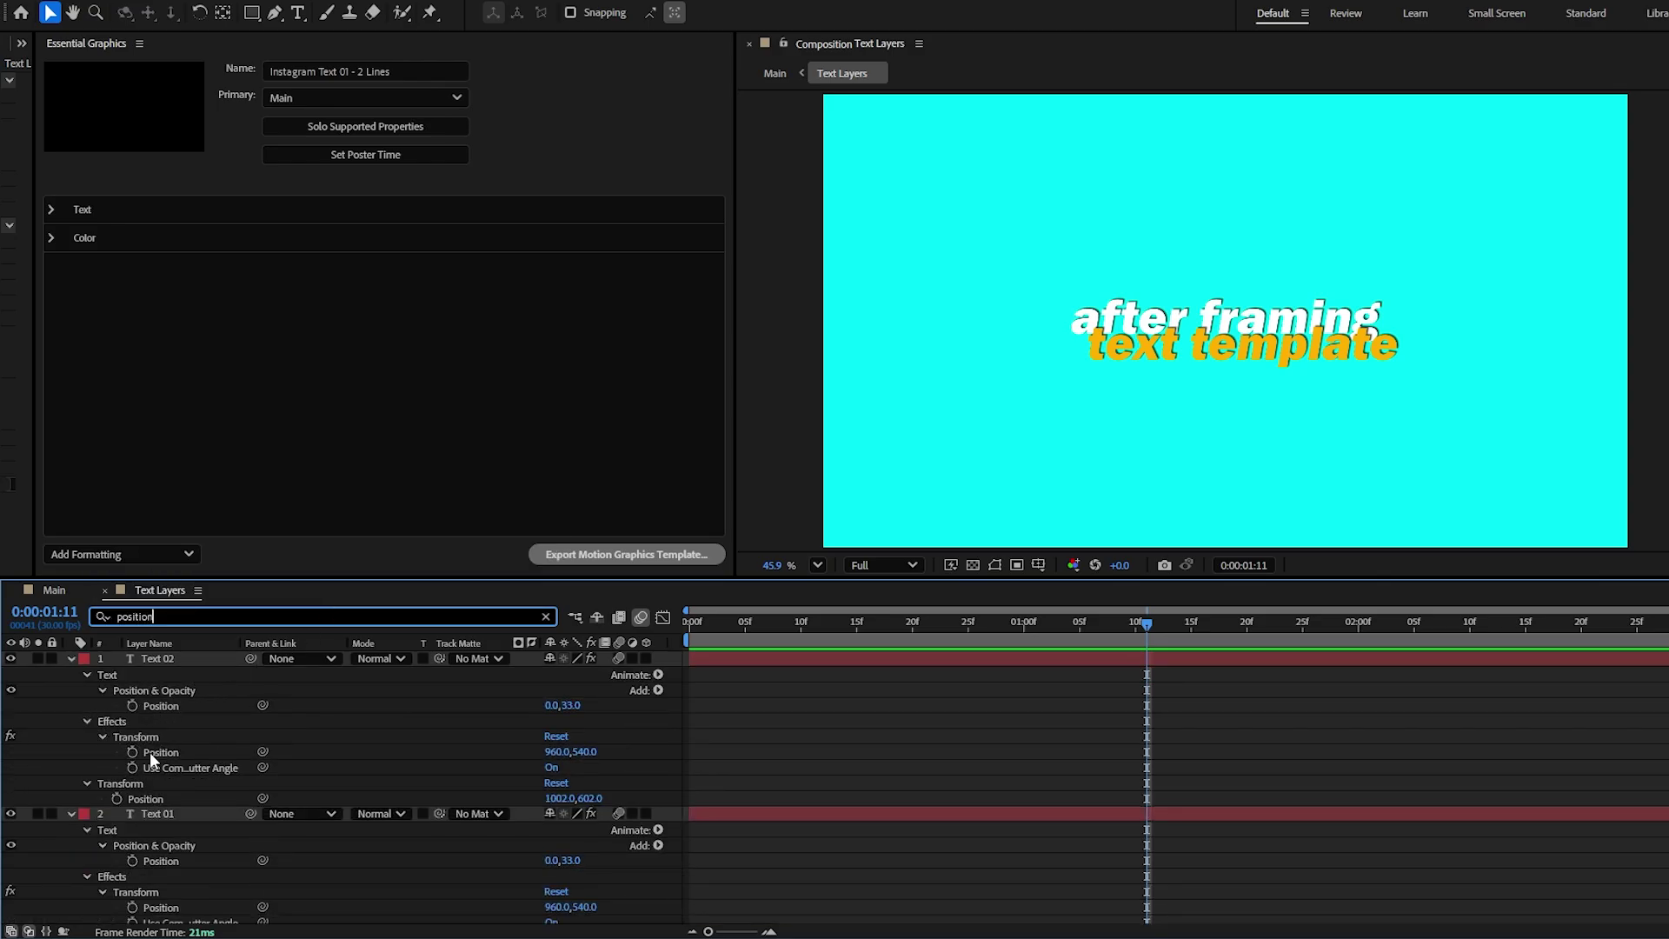
{"action": "left_click_drag", "start_coordinate": [163, 753], "coordinate": [190, 433]}
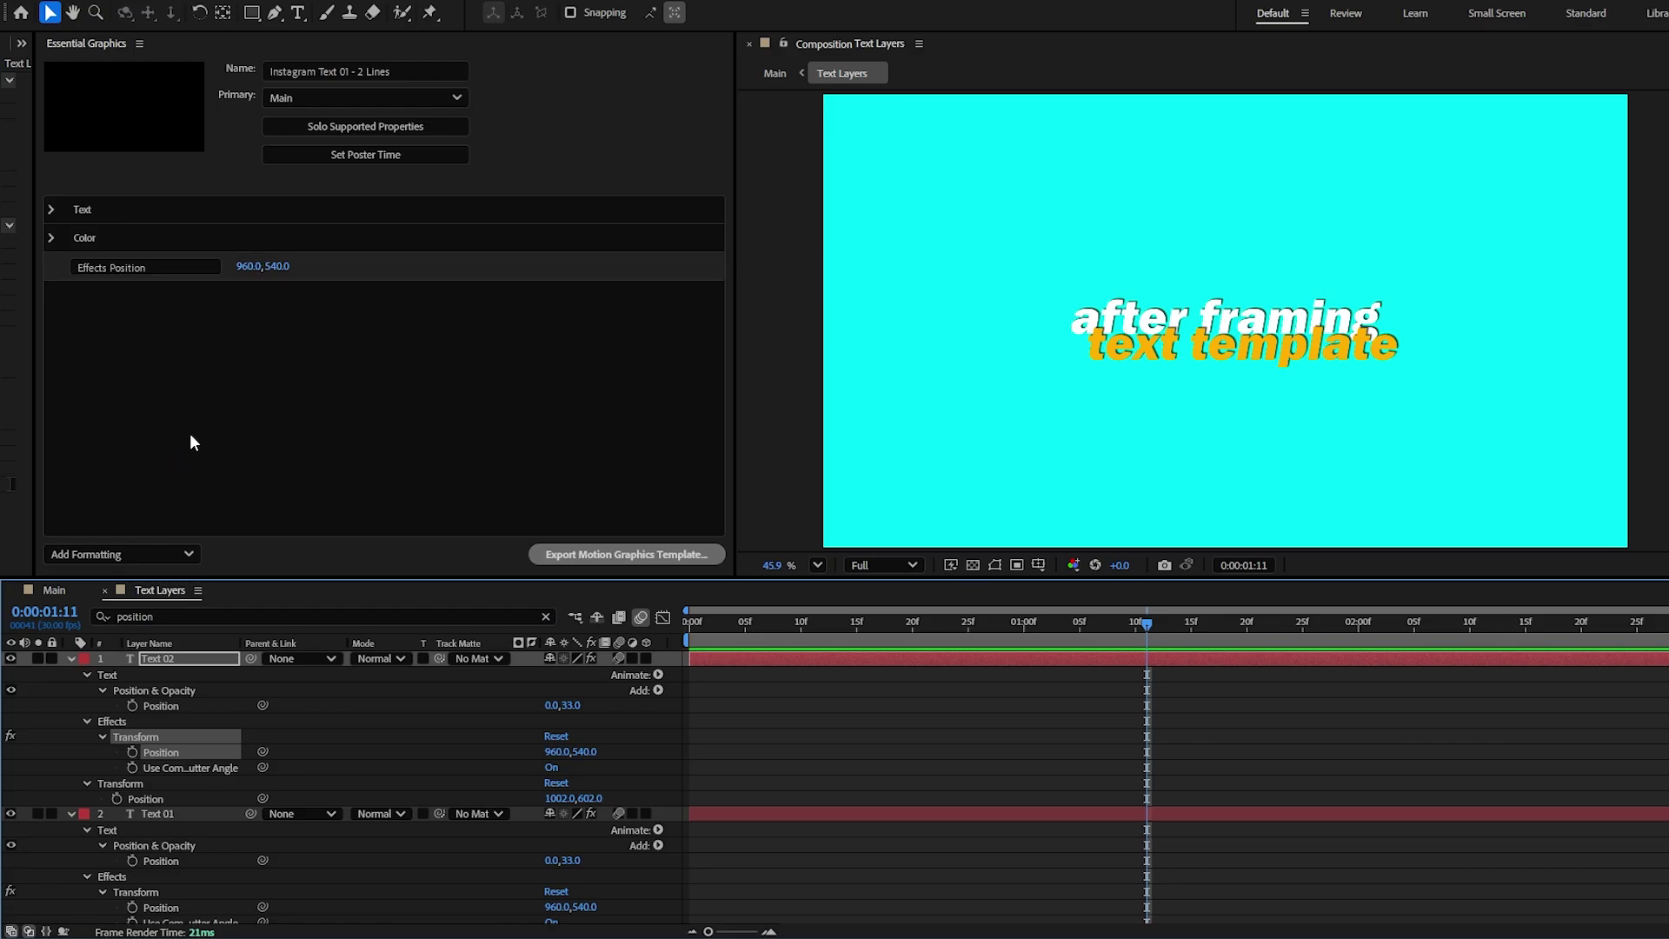
{"action": "left_click", "coordinate": [190, 269]}
{"action": "type", "text": "Text 02"}
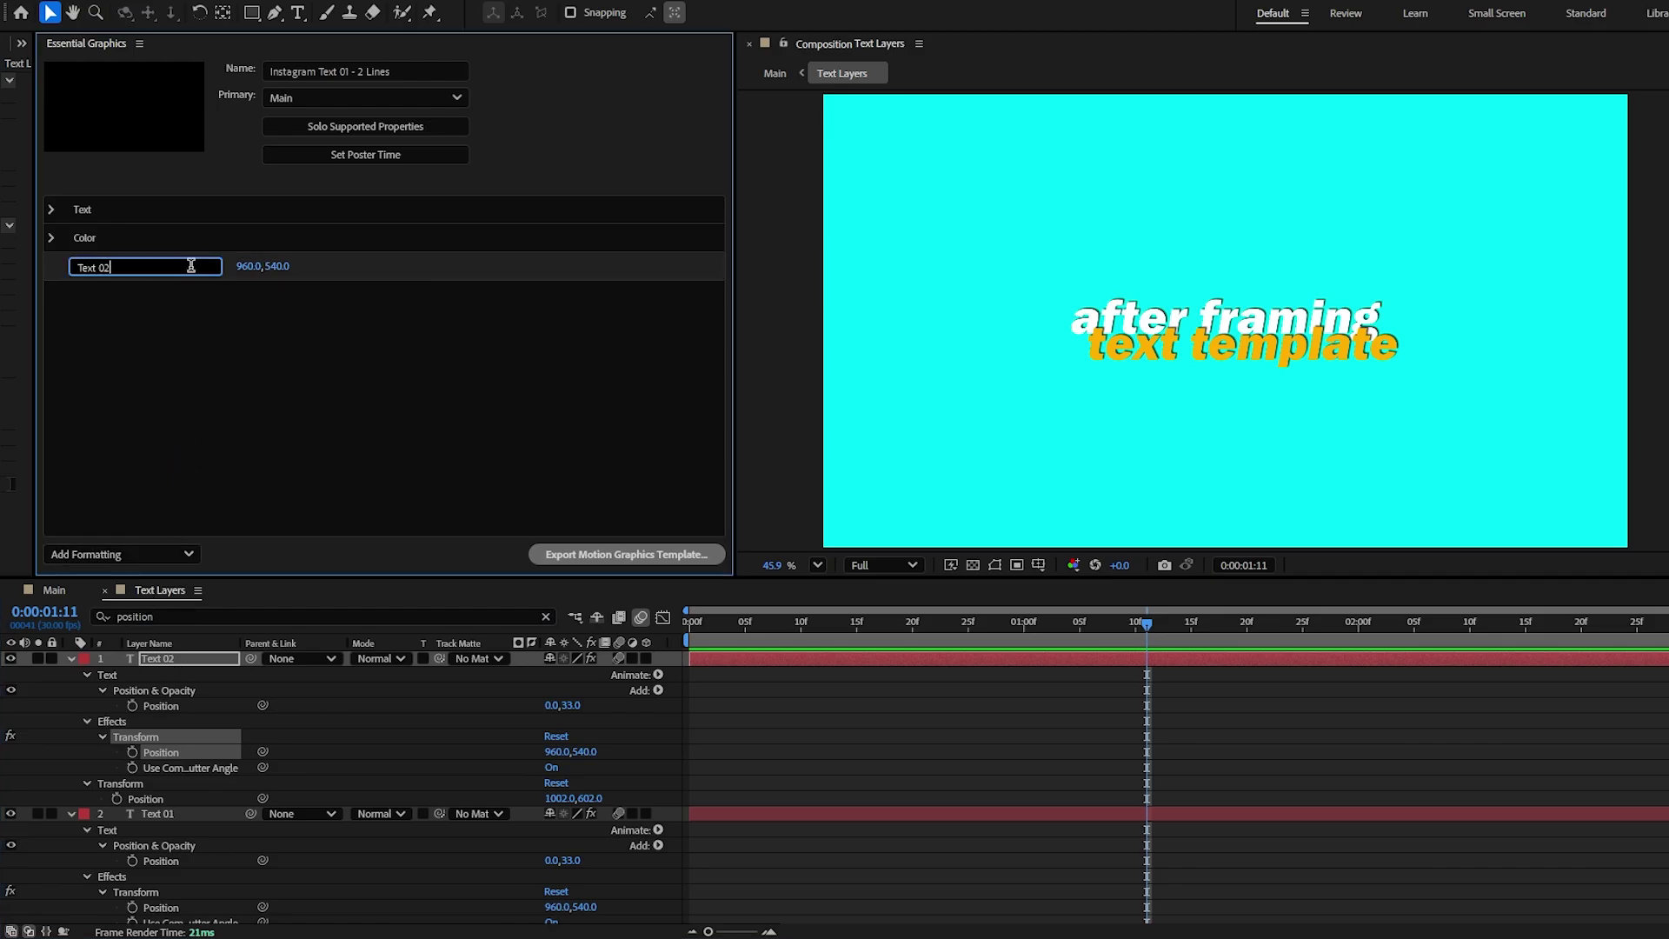
{"action": "key", "text": "Return"}
Add Text 01's Transform Position as a template control named Text 01
{"action": "scroll", "coordinate": [139, 863], "scroll_direction": "down", "scroll_amount": 1}
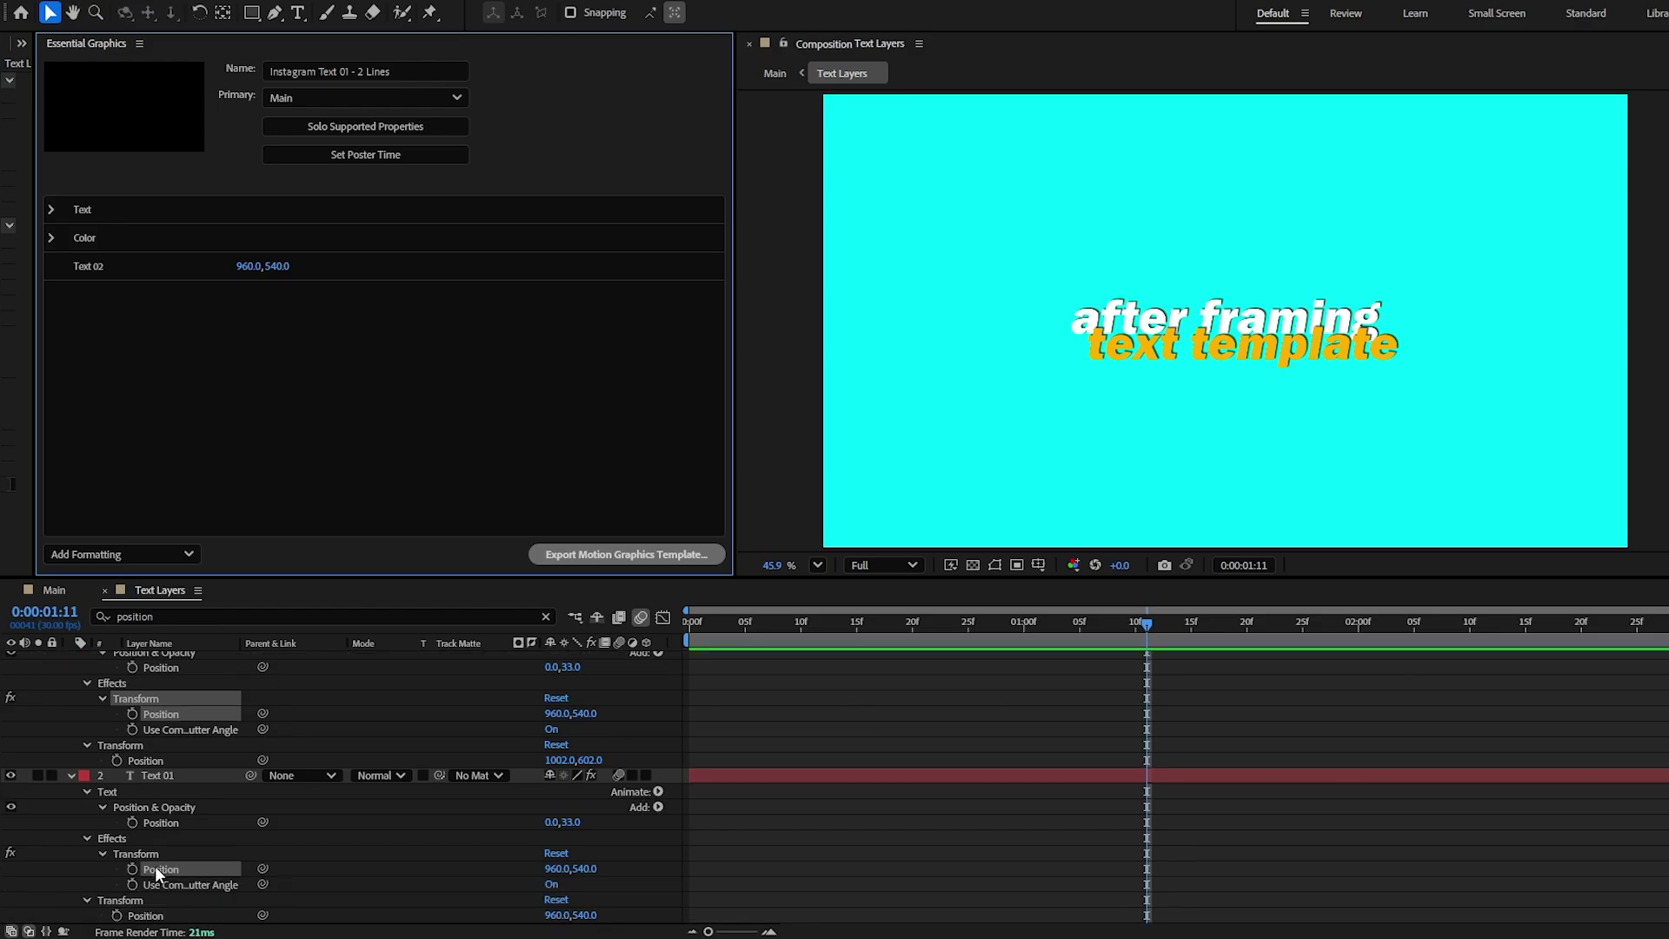
{"action": "left_click_drag", "start_coordinate": [155, 866], "coordinate": [258, 367]}
{"action": "left_click", "coordinate": [207, 296]}
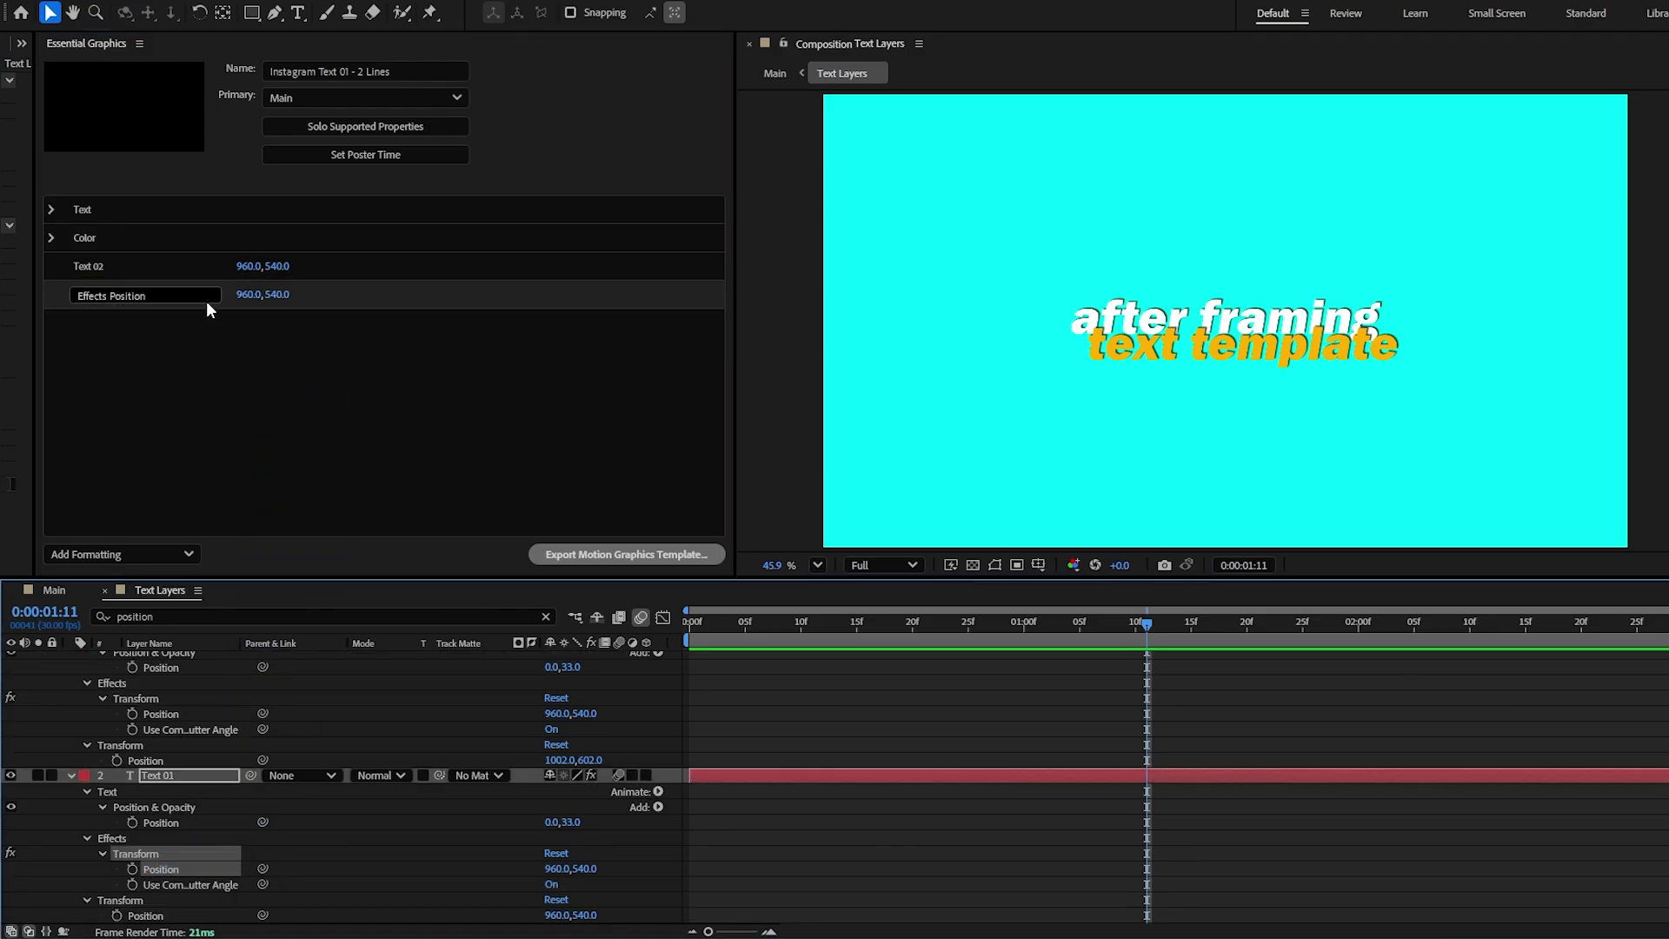
{"action": "key", "text": "BackSpace"}
{"action": "type", "text": "Text"}
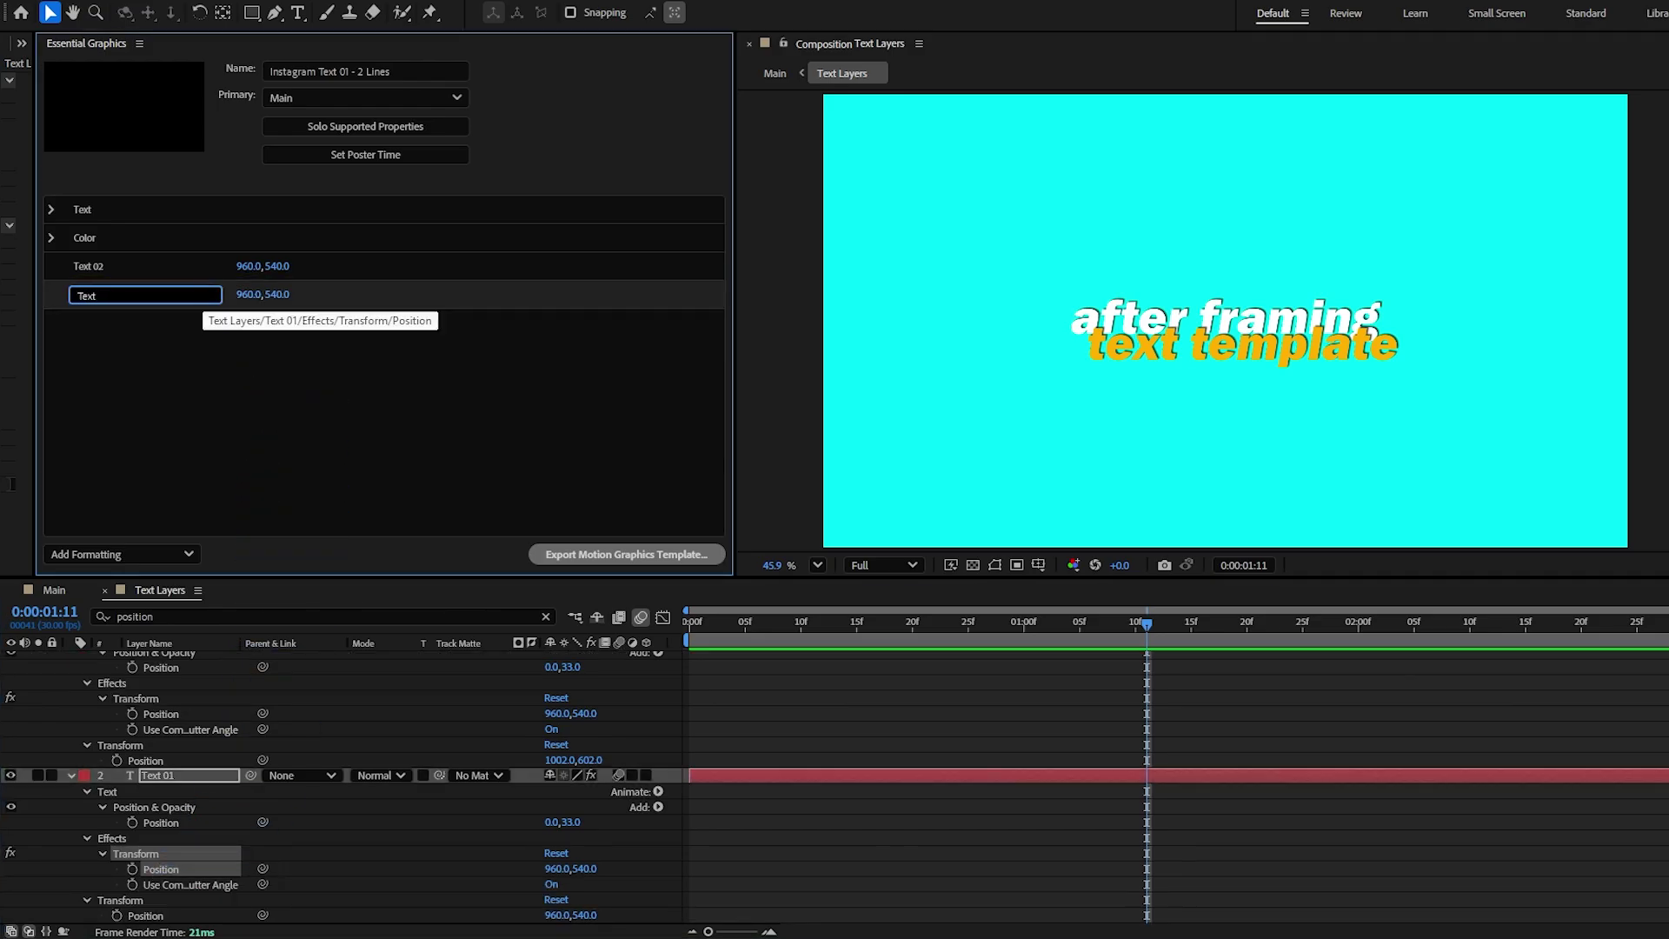
{"action": "type", "text": " 01"}
{"action": "left_click", "coordinate": [225, 362]}
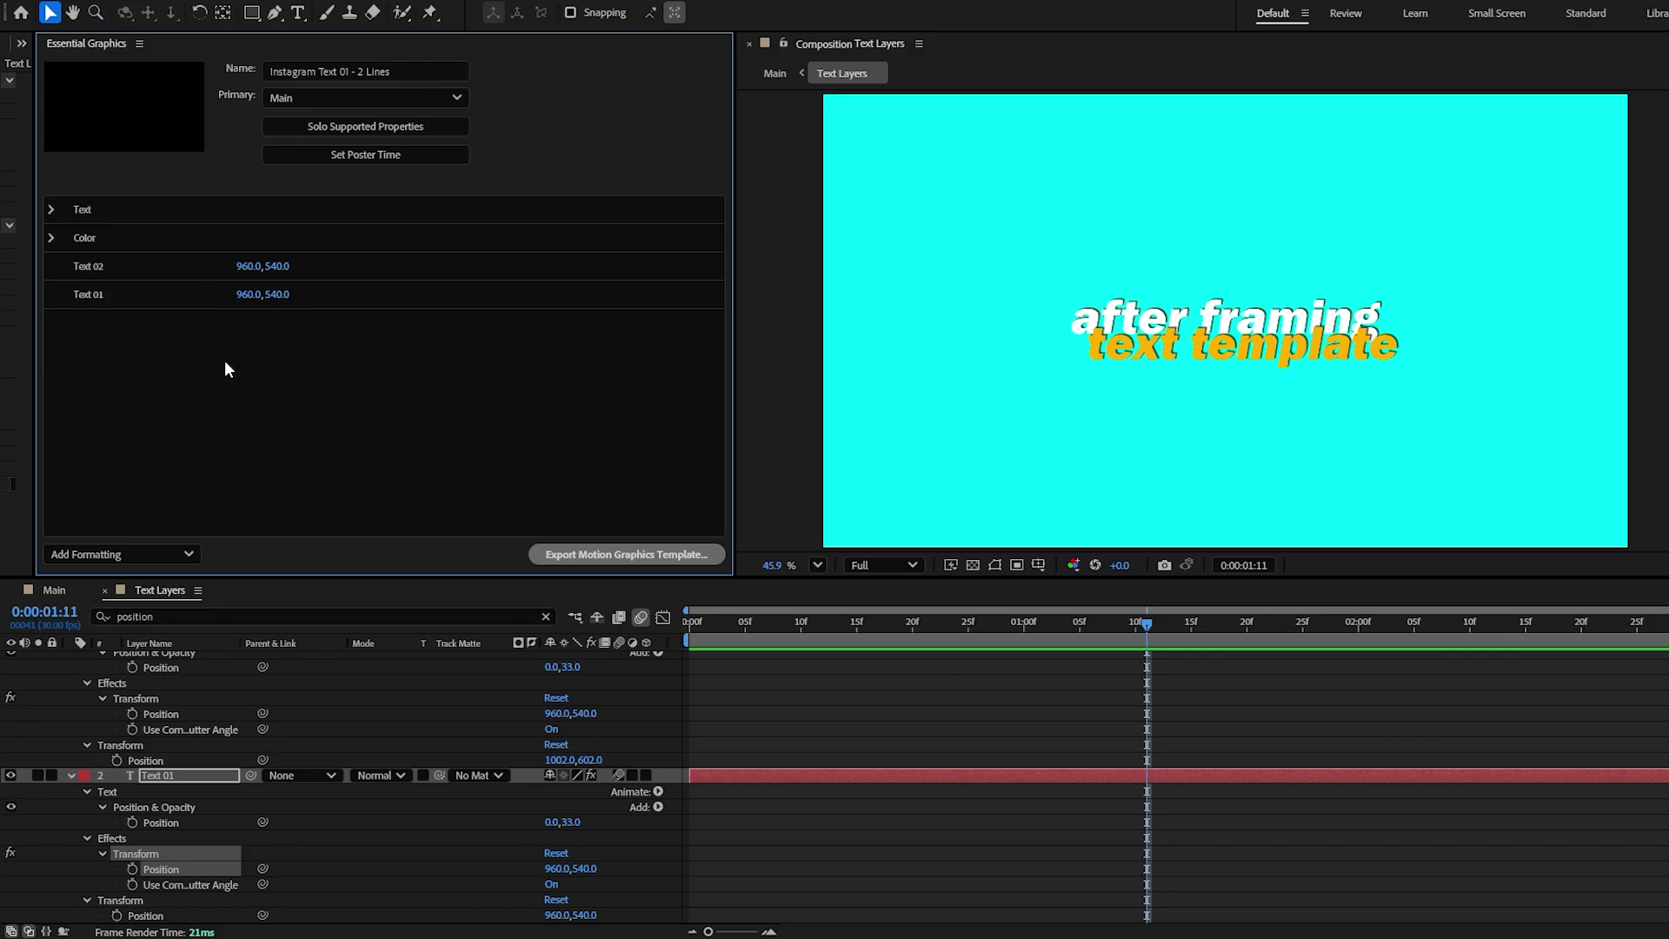
{"action": "key", "text": "grave"}
Group both Position controls into a Position group placed above Color
{"action": "left_click", "coordinate": [144, 918]}
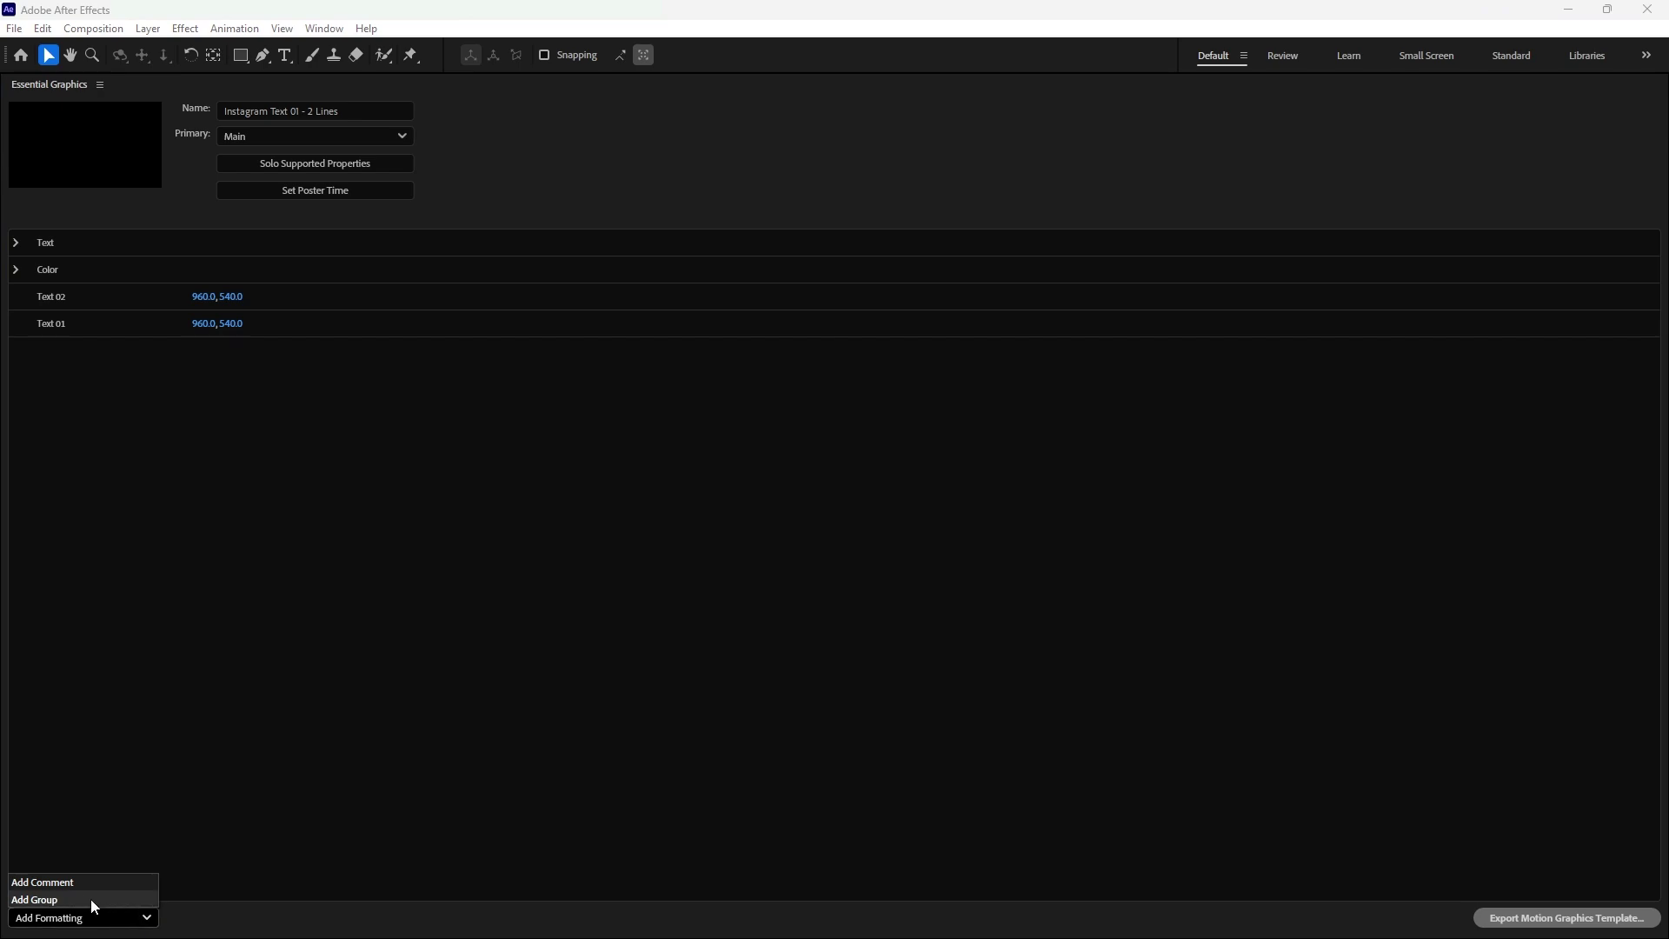
{"action": "left_click", "coordinate": [91, 899]}
{"action": "type", "text": "Pos"}
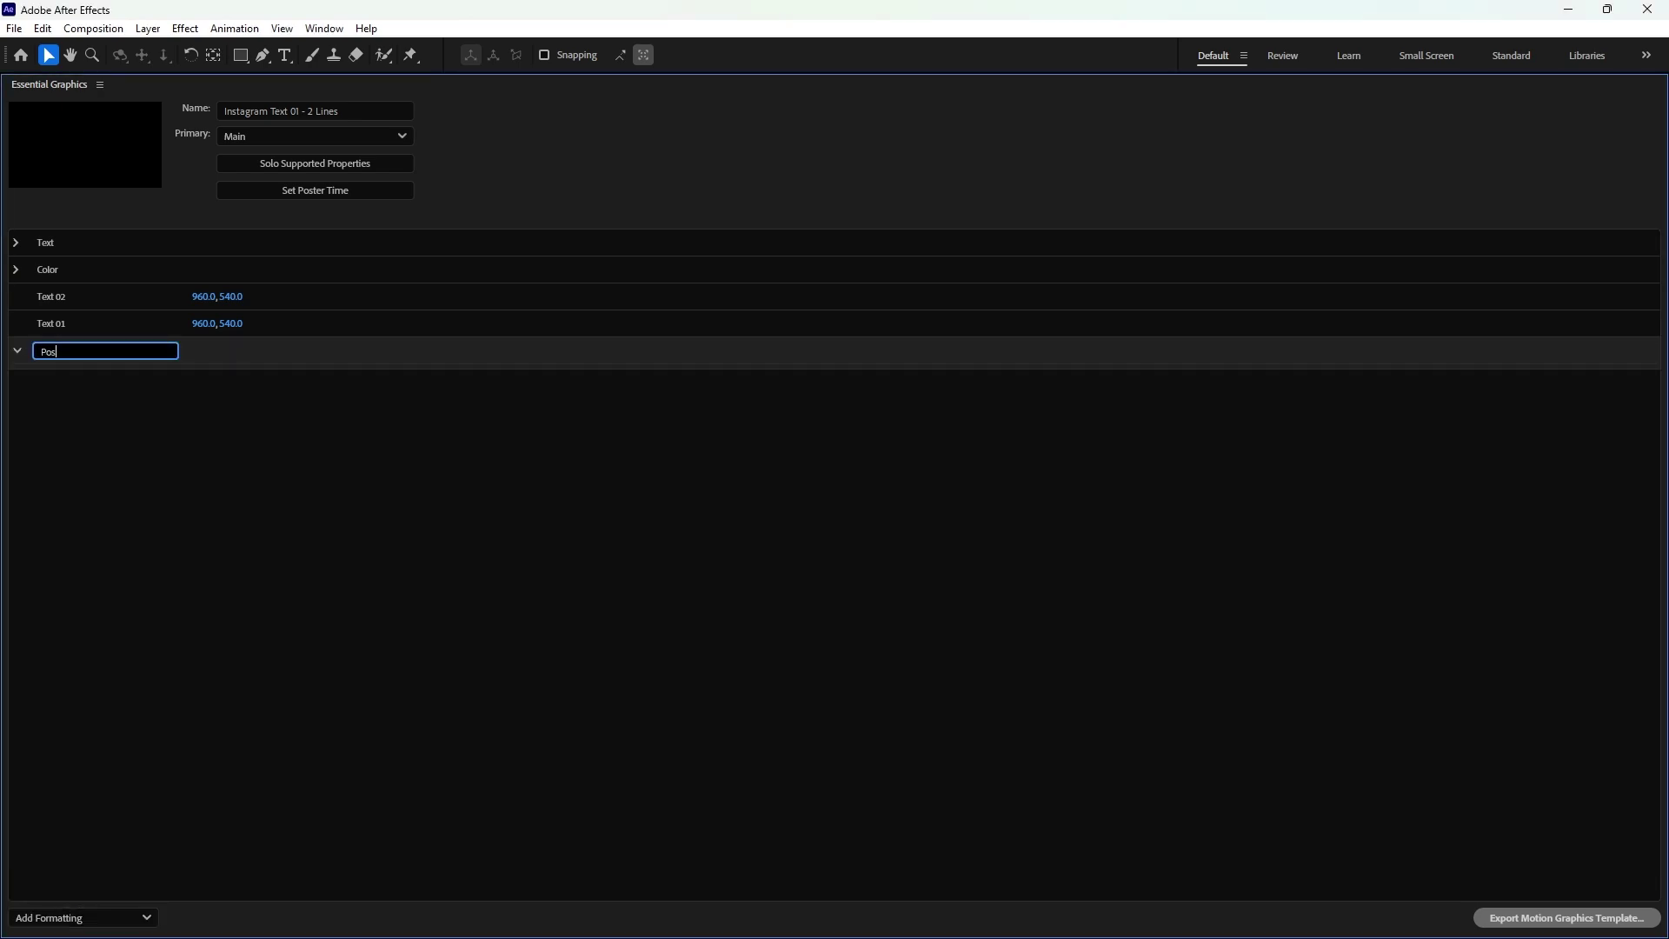
{"action": "type", "text": "ition"}
{"action": "mouse_move", "coordinate": [54, 295]}
{"action": "left_mouse_down"}
{"action": "mouse_move", "coordinate": [56, 348]}
{"action": "mouse_move", "coordinate": [54, 329]}
{"action": "left_mouse_up"}
{"action": "left_click", "coordinate": [19, 297]}
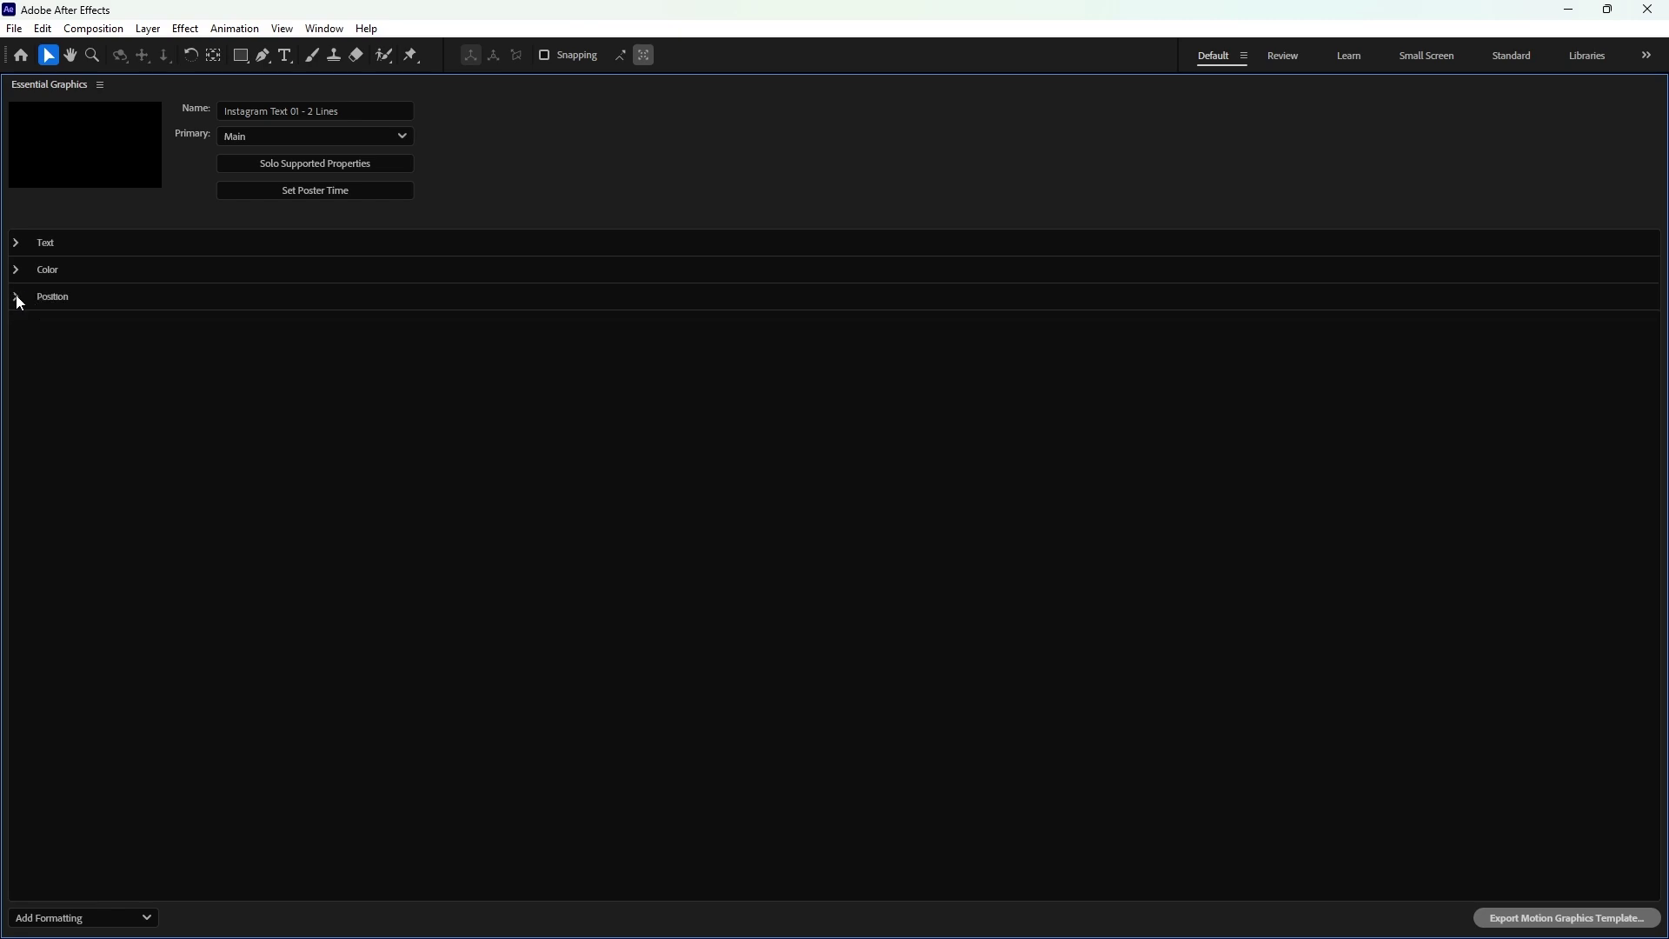
{"action": "left_click_drag", "start_coordinate": [60, 299], "coordinate": [67, 266]}
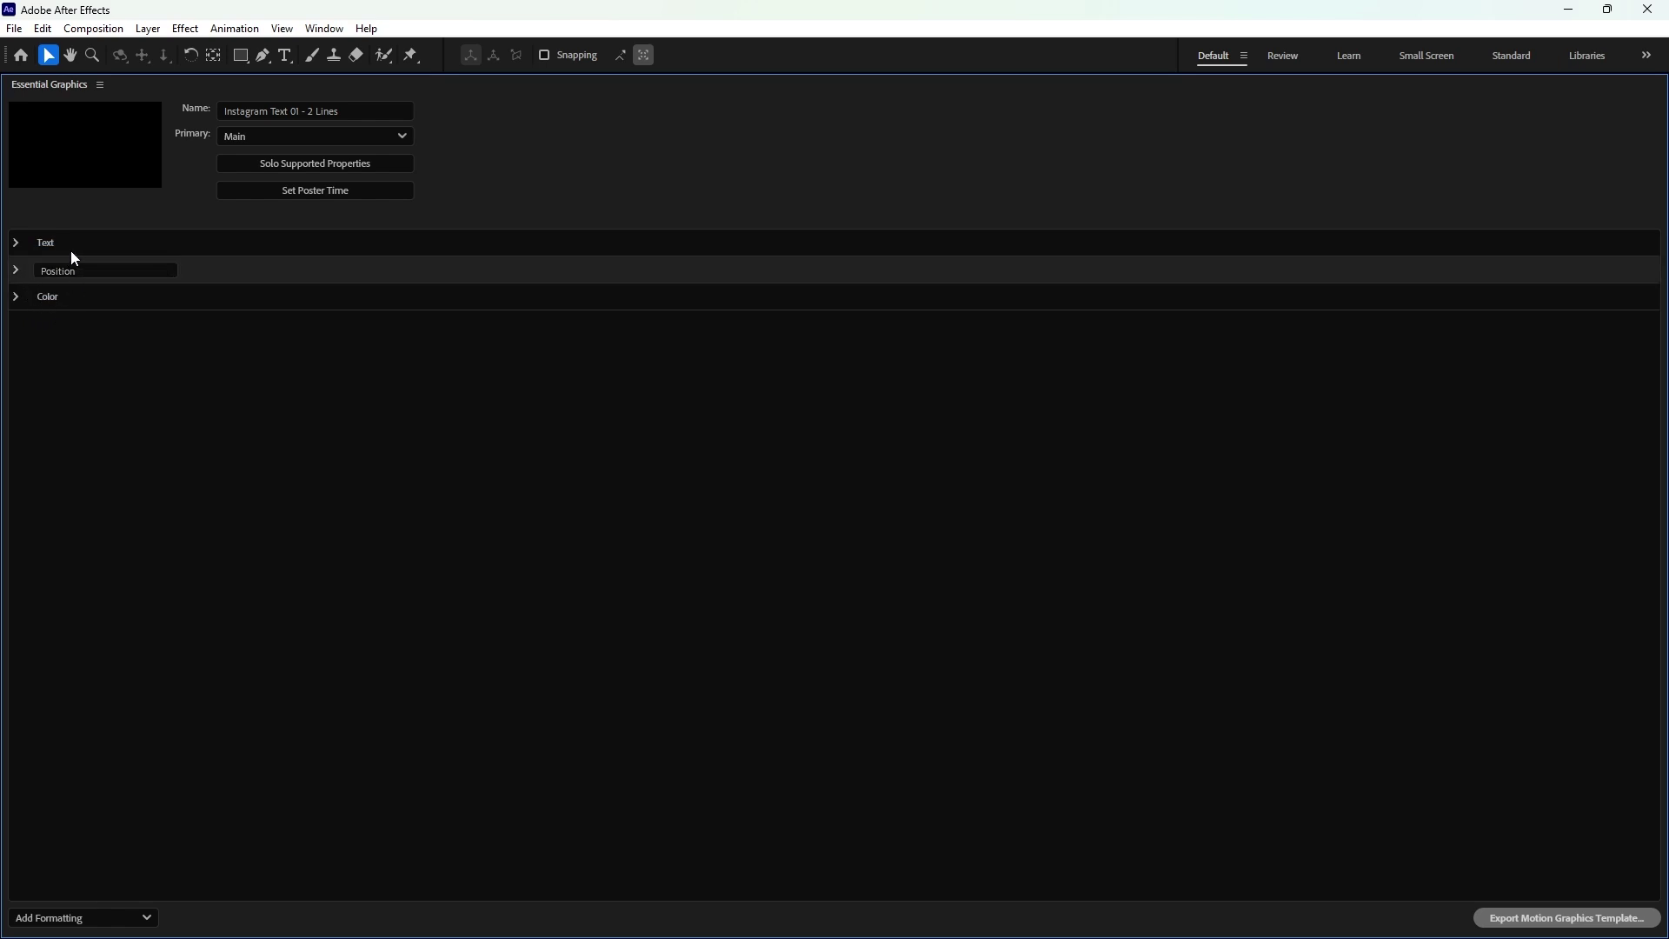
Expand the Text, Position and Color groups to verify their contents
{"action": "left_click", "coordinate": [17, 244]}
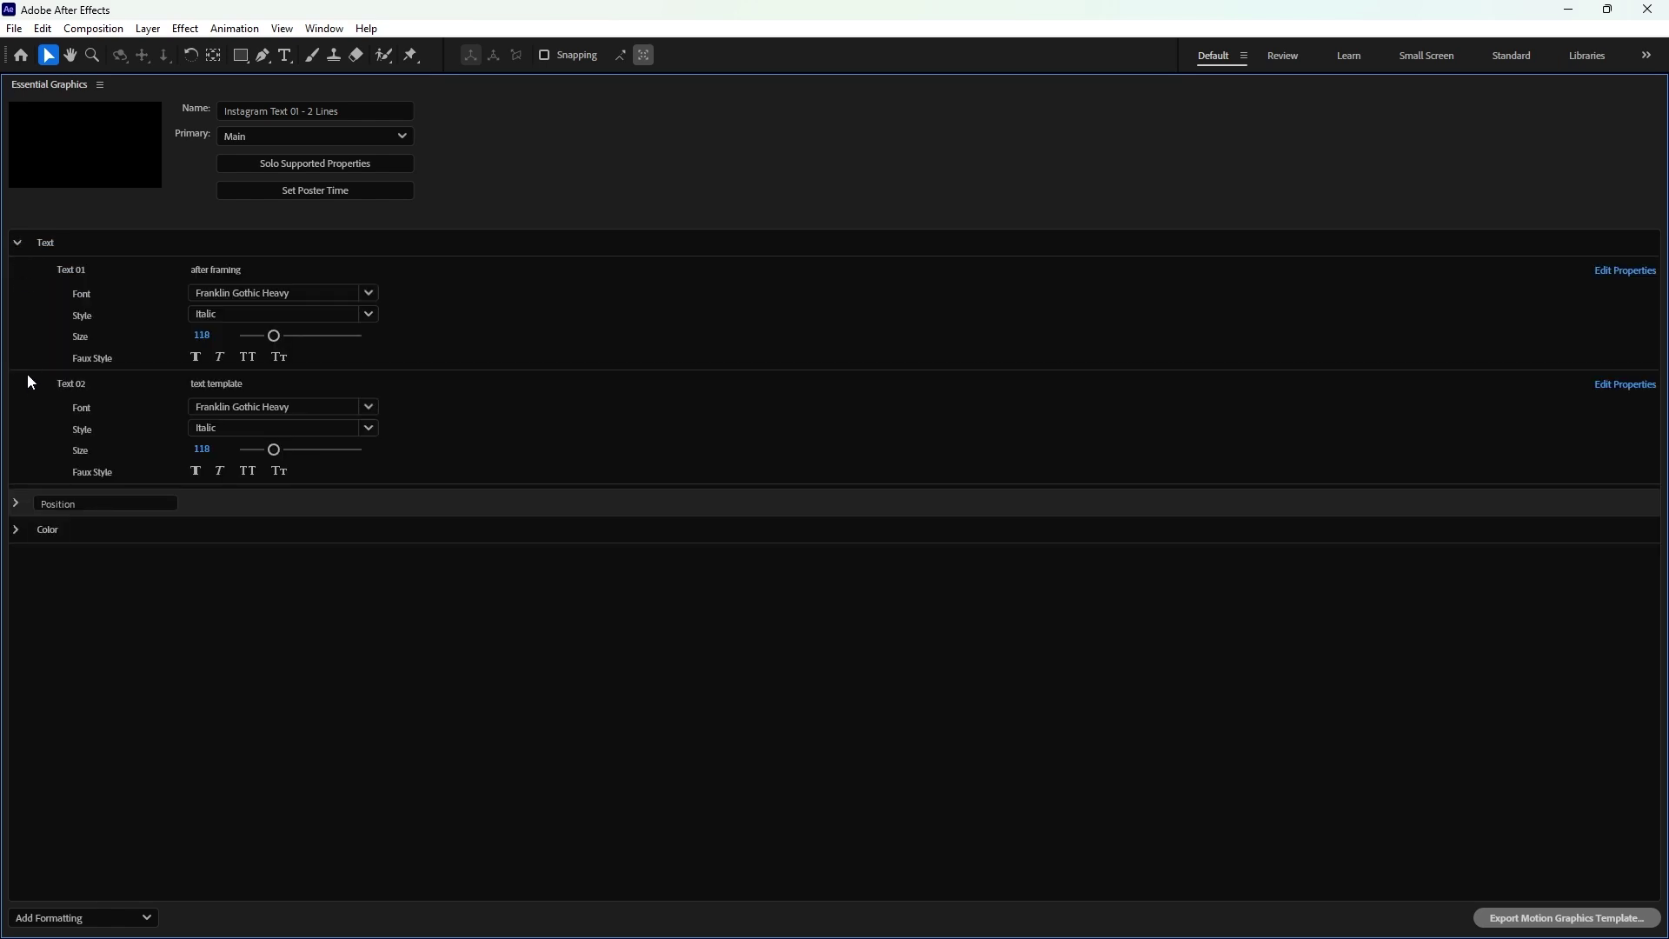
{"action": "left_click", "coordinate": [17, 503]}
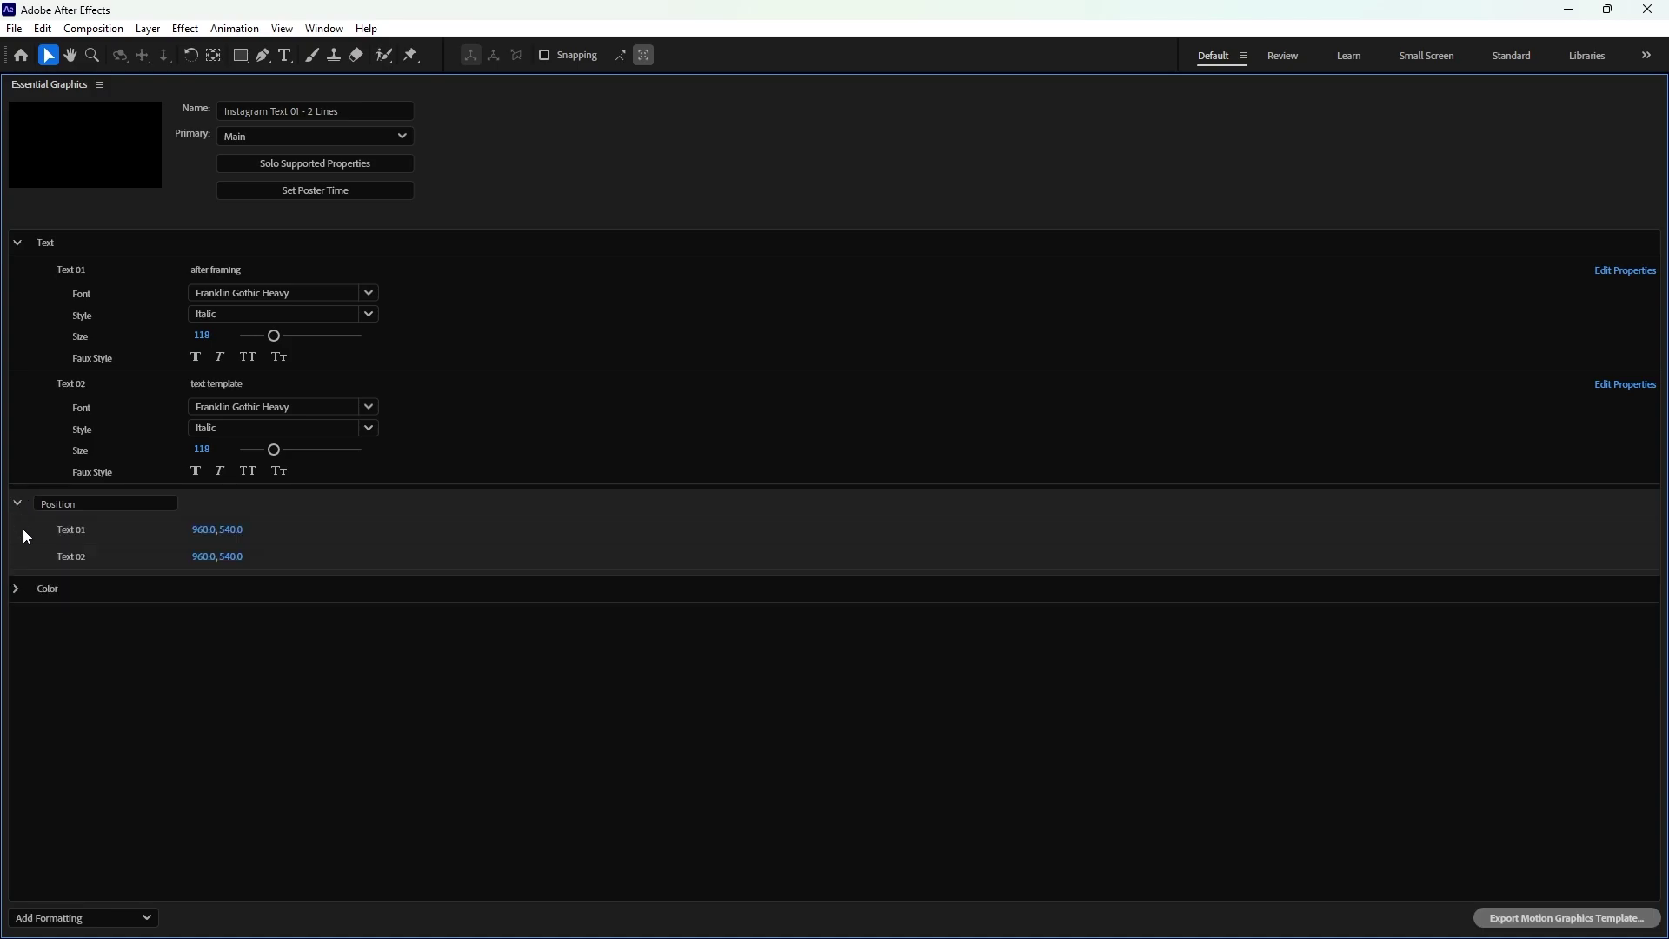
{"action": "left_click", "coordinate": [18, 590]}
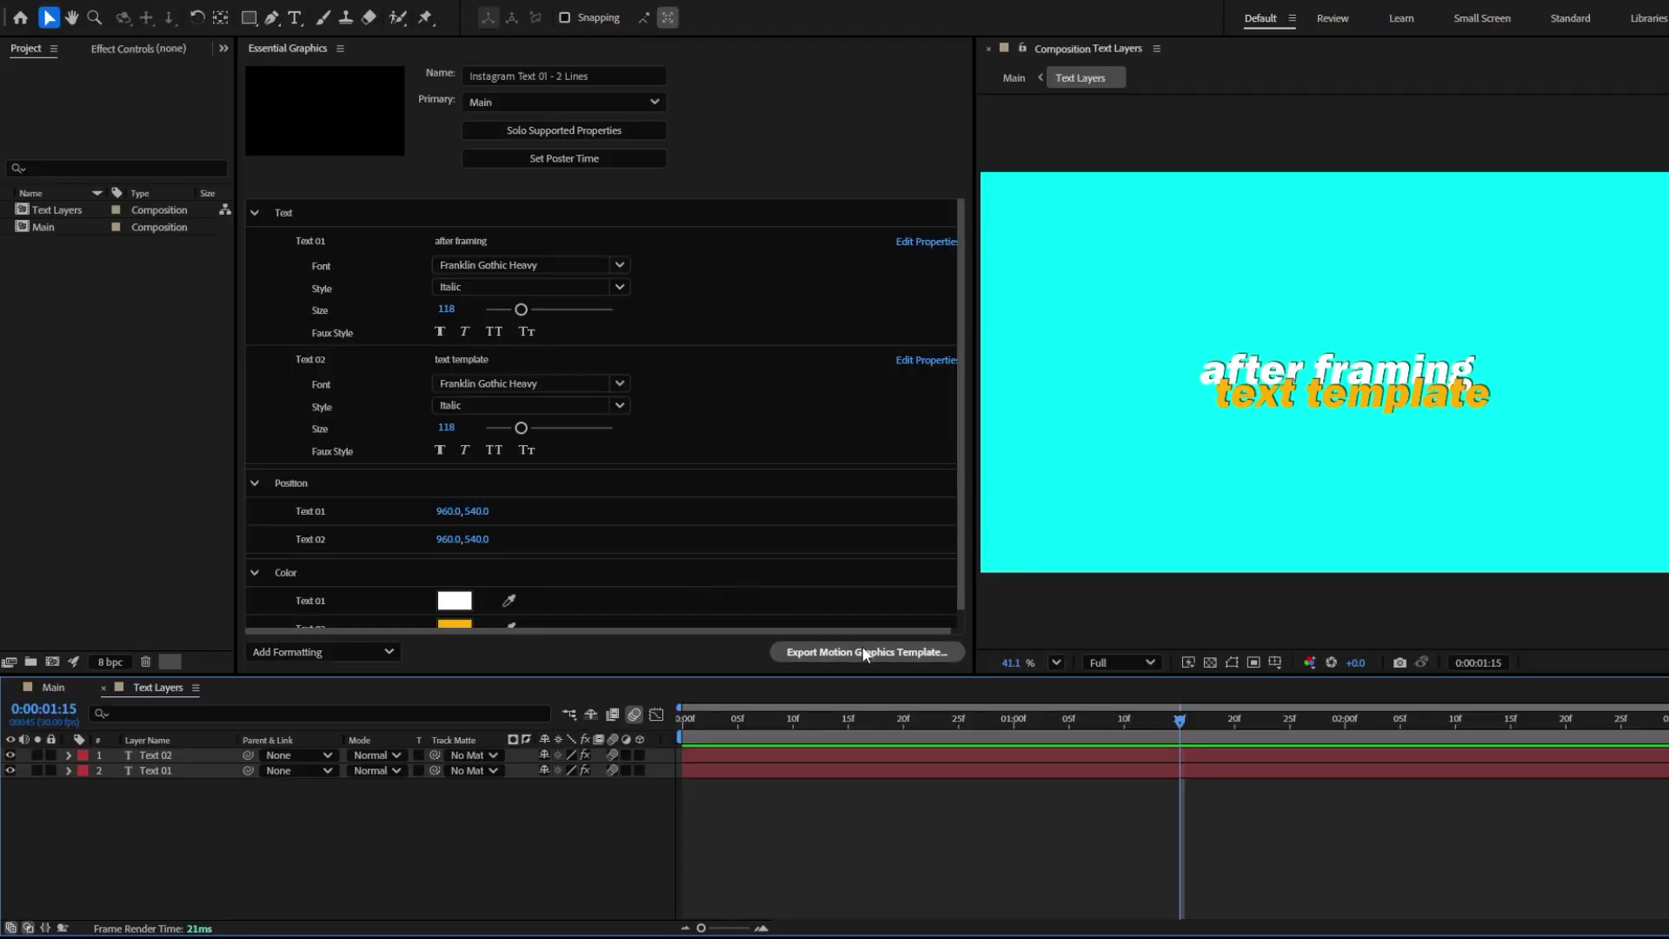
Save the project and export the 'Instagram Text 01 - 2 Lines' mogrt into the Ae Project Files folder
{"action": "left_click", "coordinate": [862, 651]}
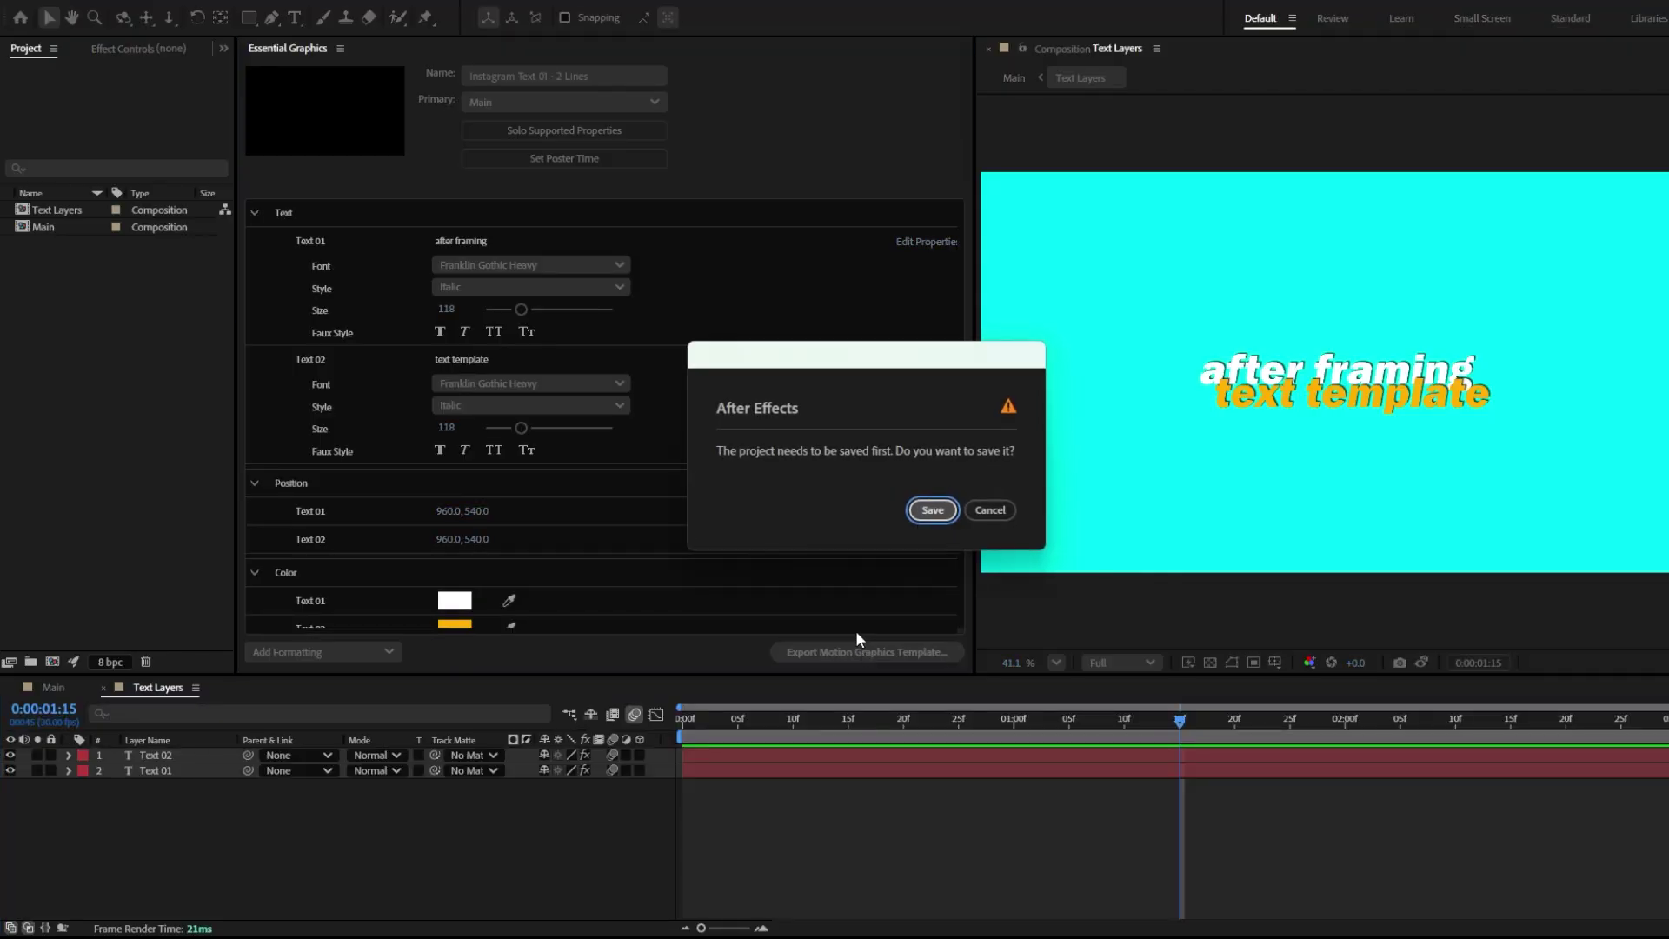
{"action": "left_click", "coordinate": [931, 509]}
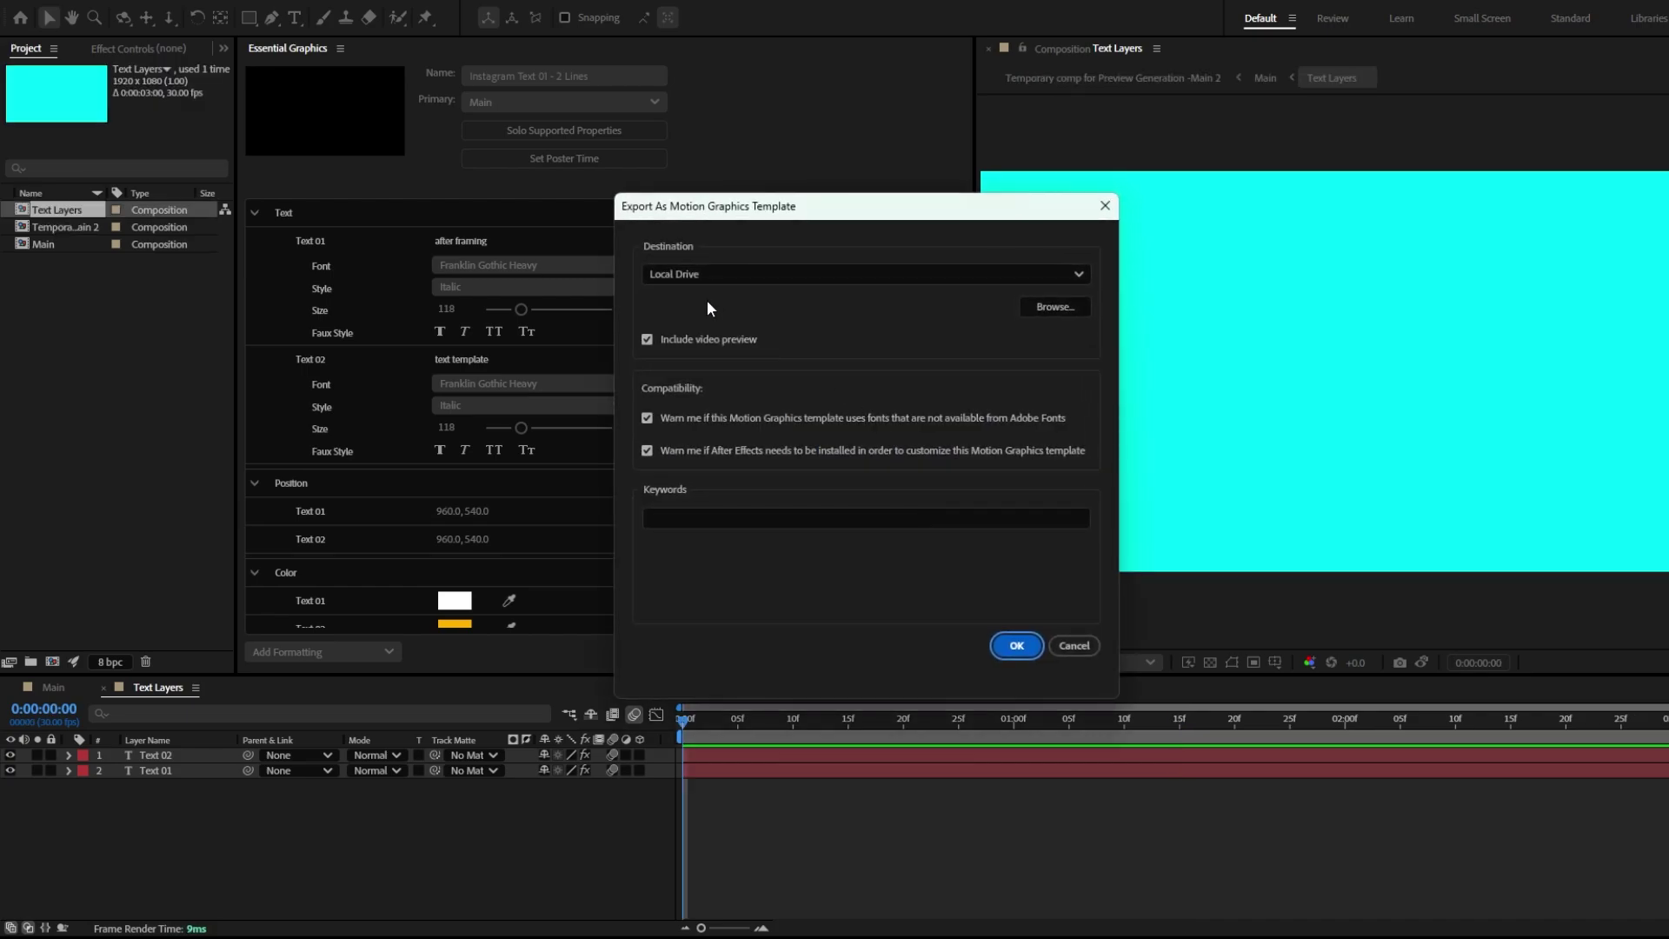
{"action": "left_click", "coordinate": [1055, 308]}
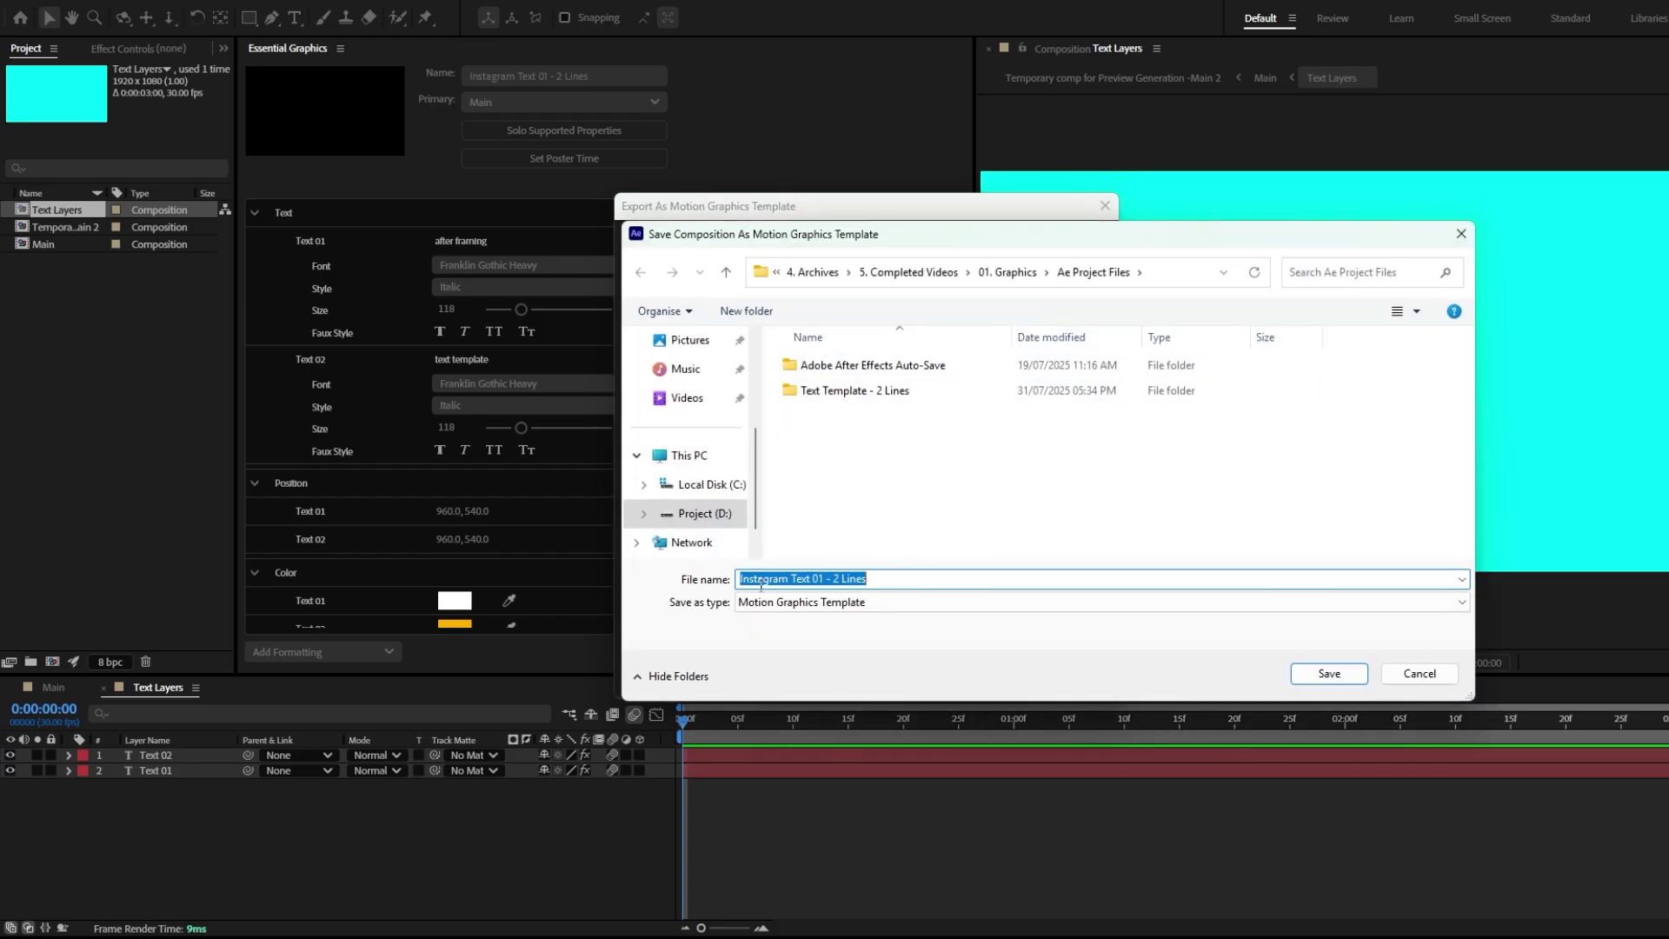
{"action": "left_click", "coordinate": [1308, 673]}
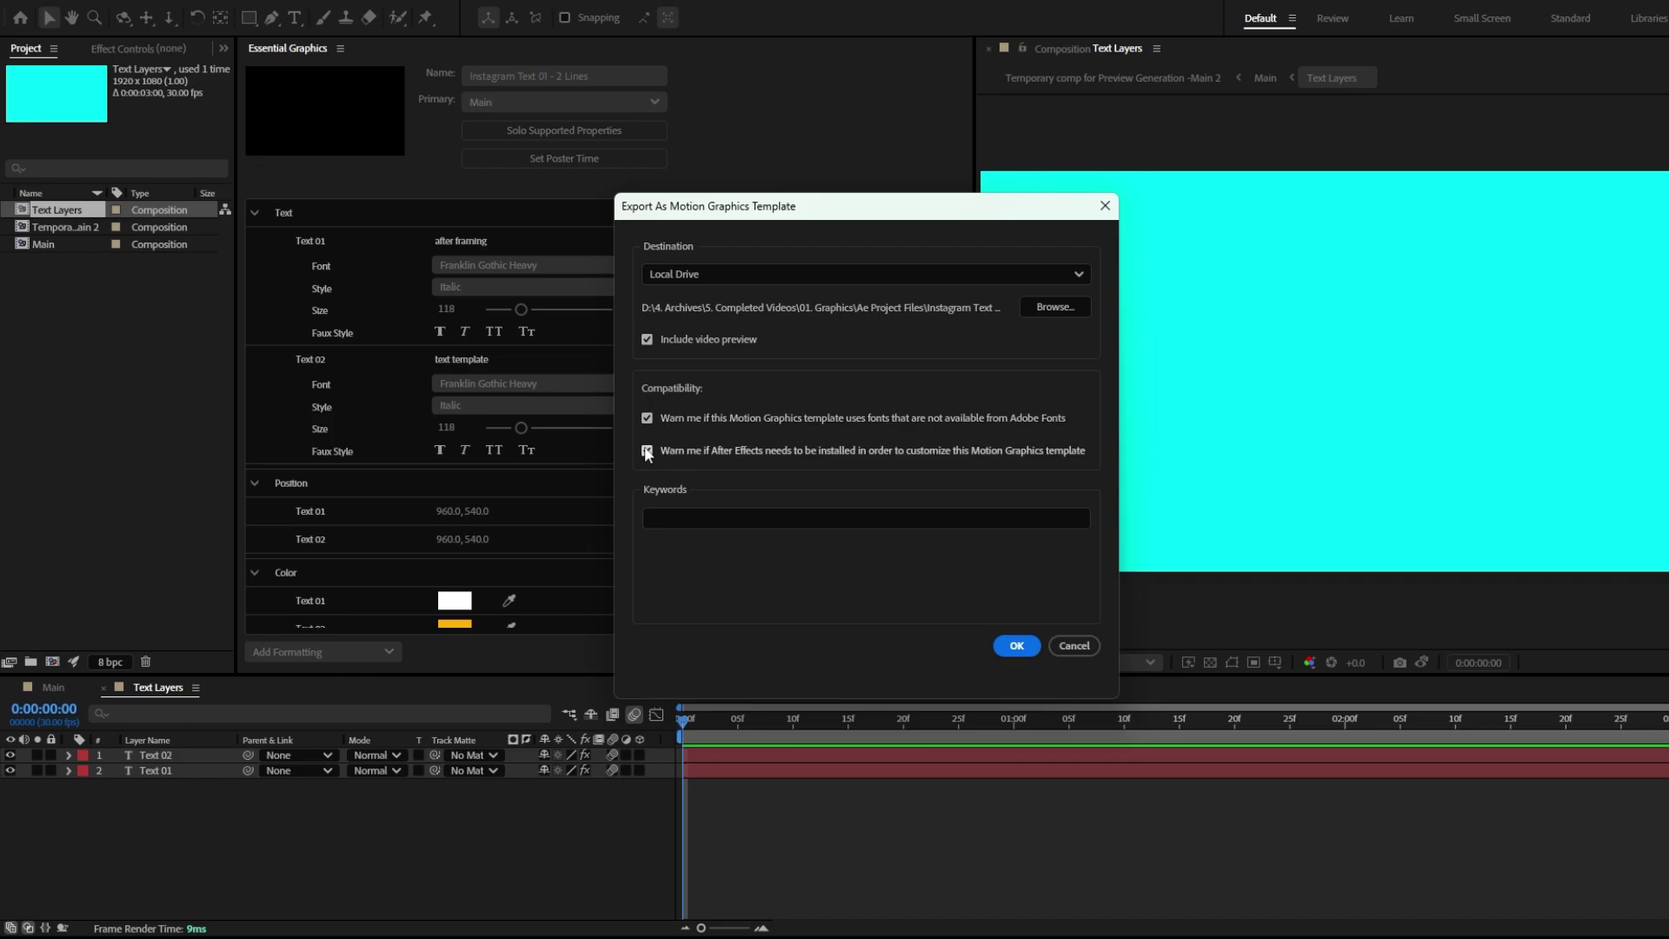
{"action": "left_click", "coordinate": [1008, 646]}
{"action": "left_click", "coordinate": [965, 570]}
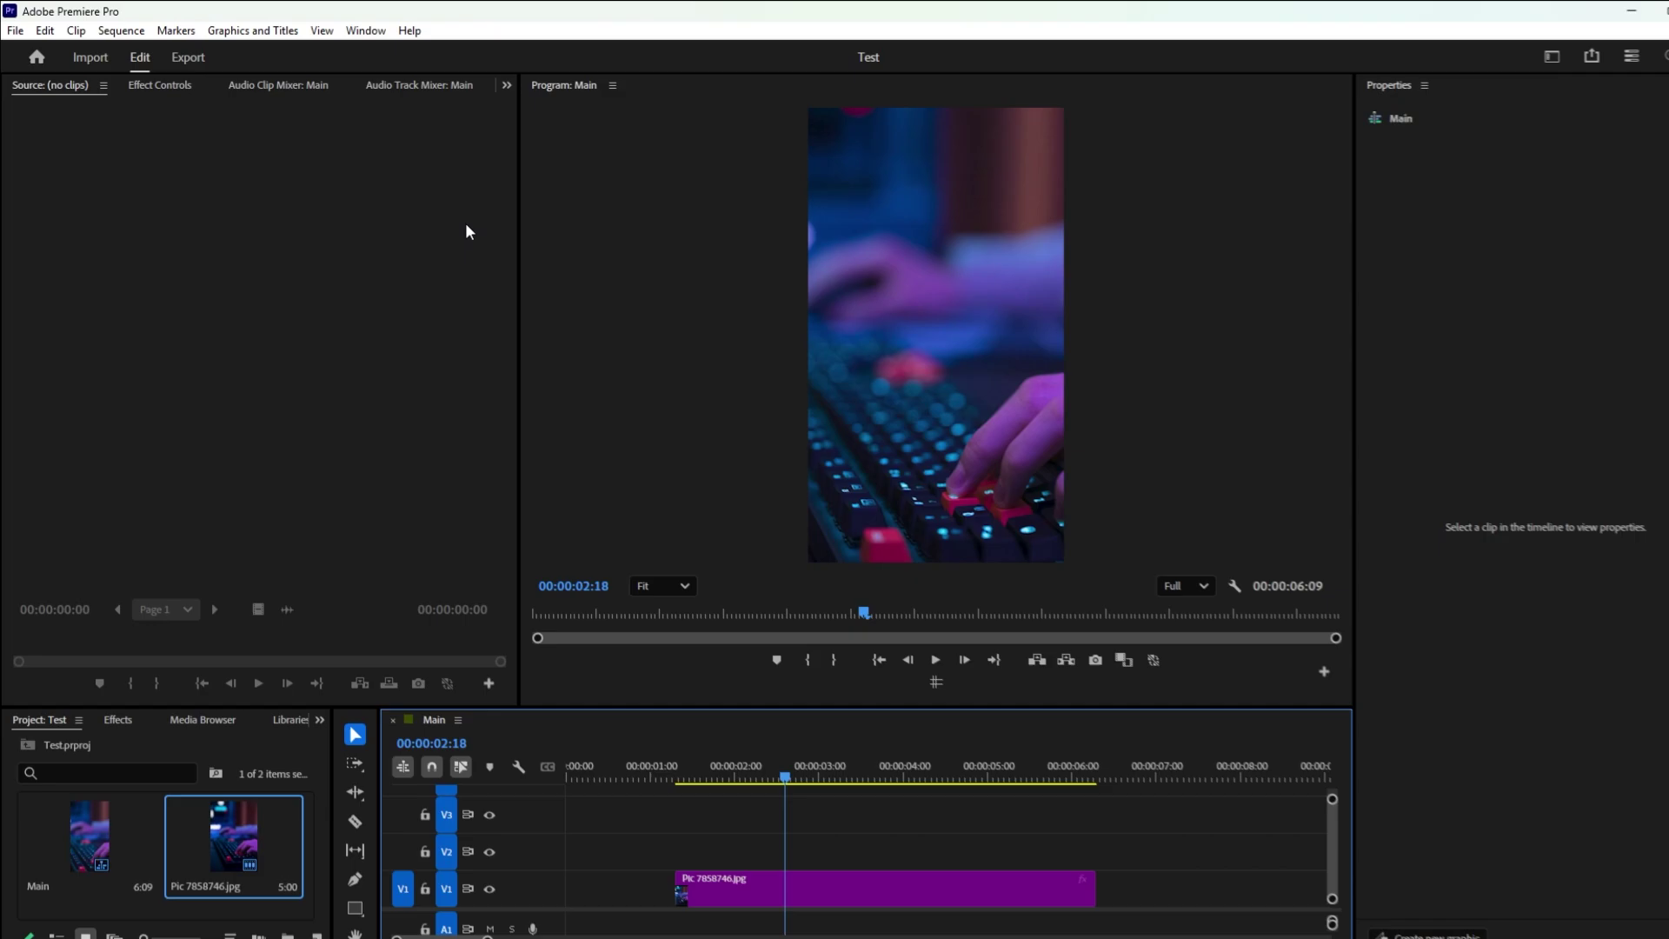
Install the Instagram Text 01 - 2 Lines .mogrt and place it on V2 above the keyboard image
{"action": "left_click", "coordinate": [378, 31]}
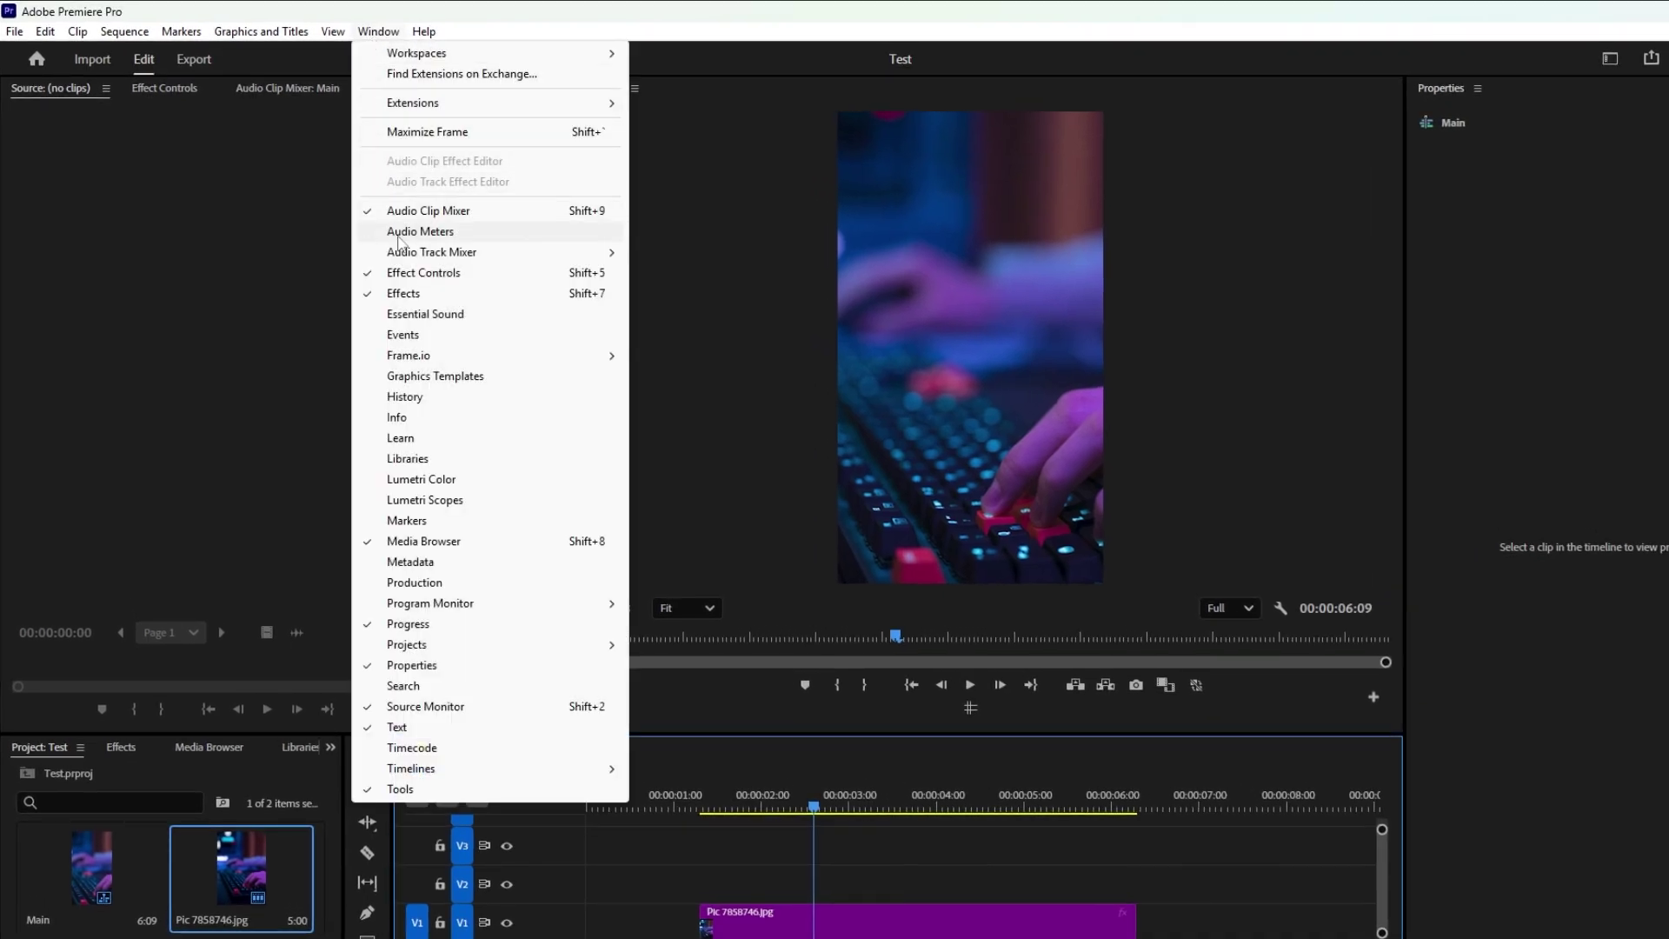
{"action": "left_click", "coordinate": [439, 377]}
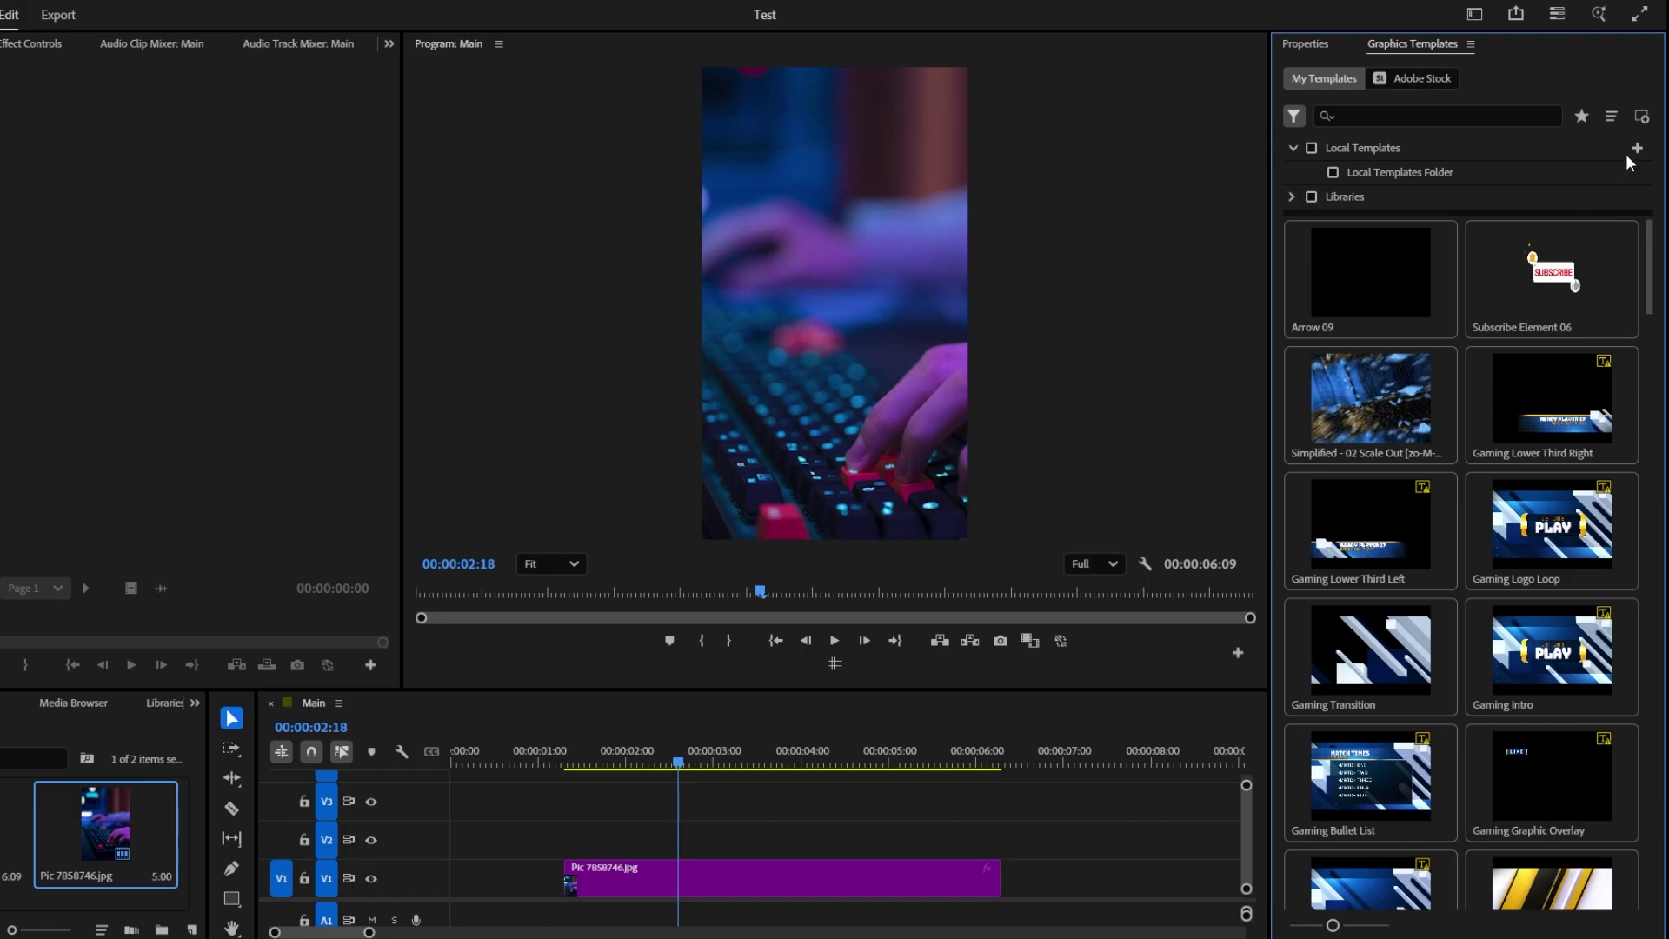
{"action": "left_click", "coordinate": [1642, 117]}
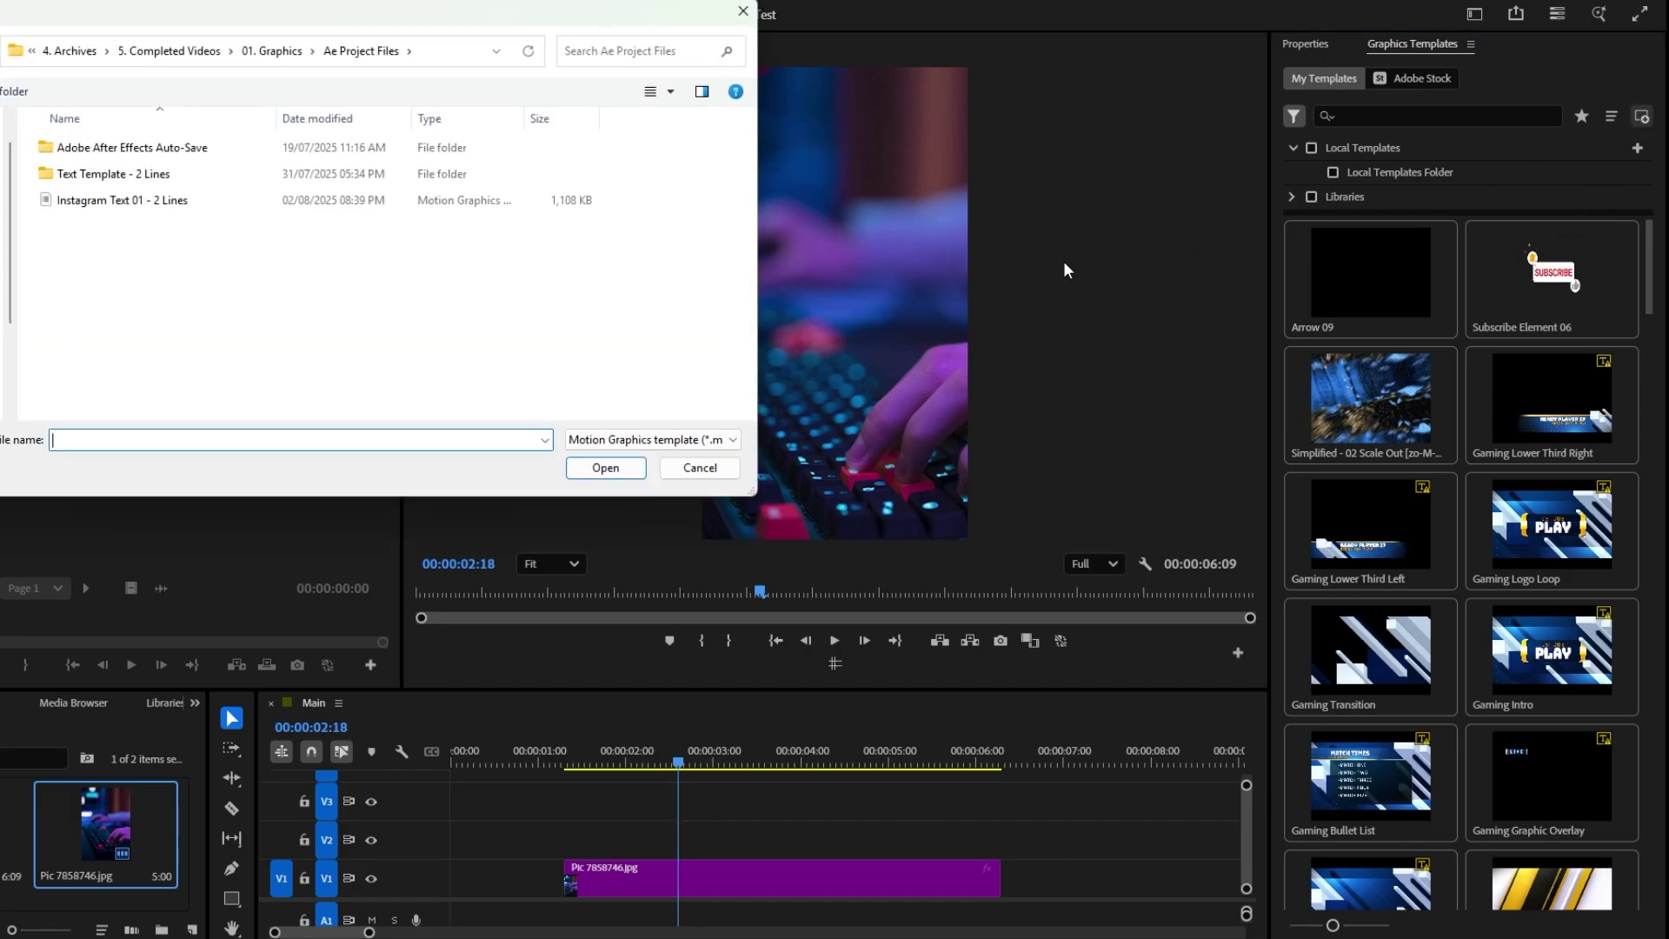
{"action": "double_click", "coordinate": [109, 202]}
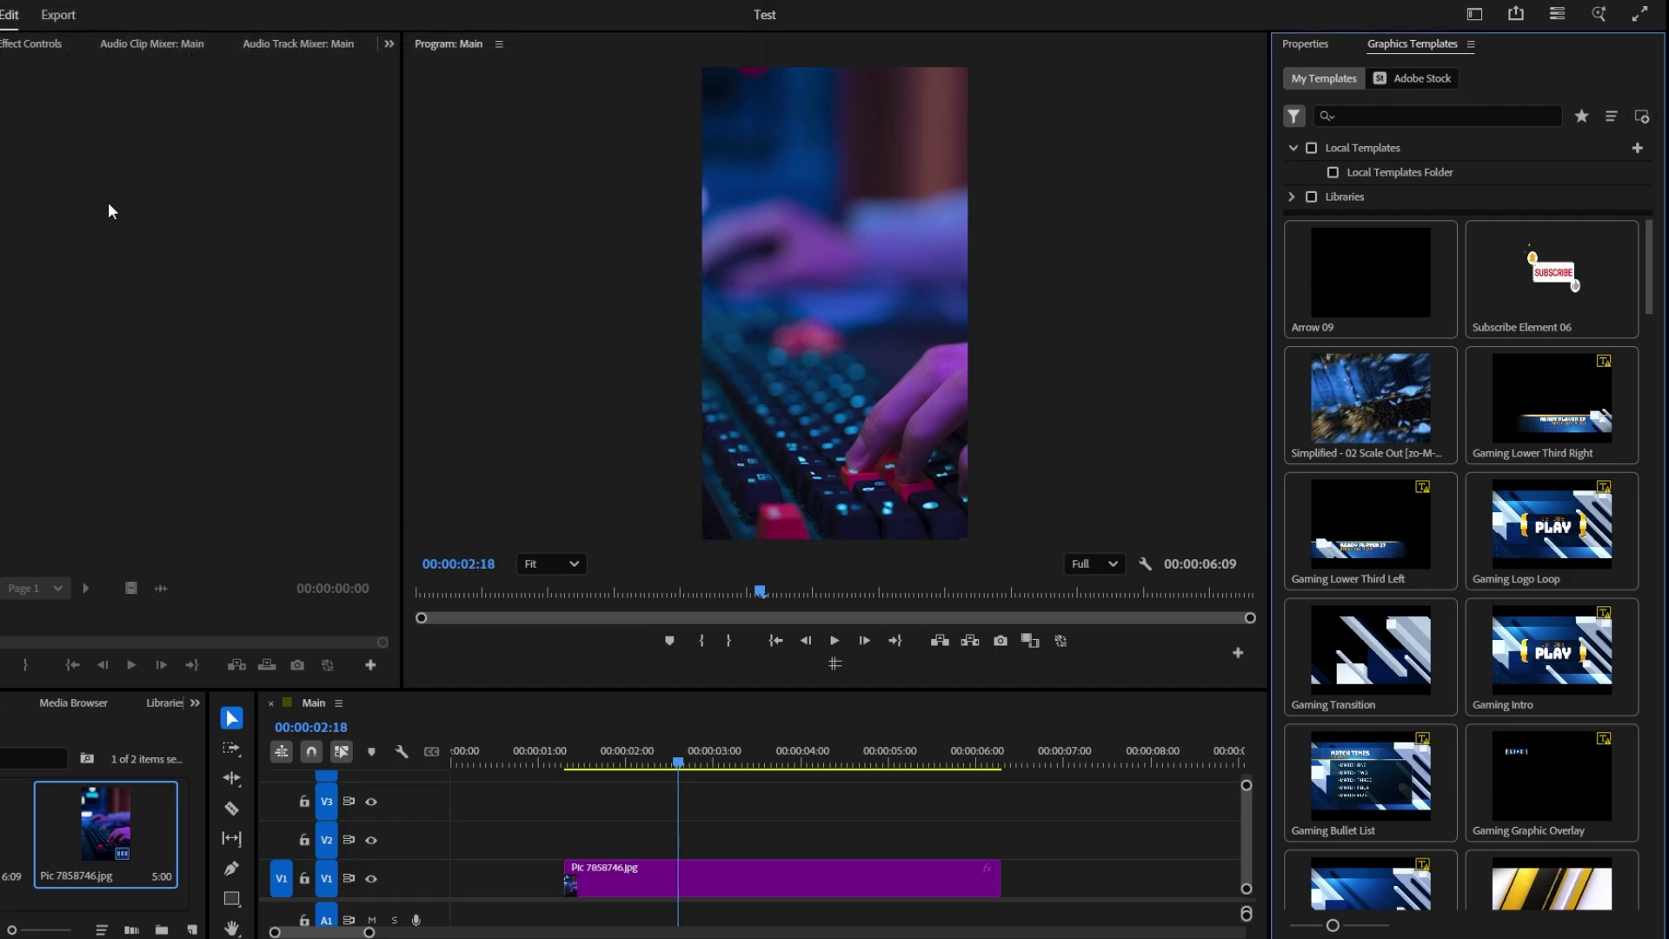
{"action": "mouse_move", "coordinate": [1323, 254]}
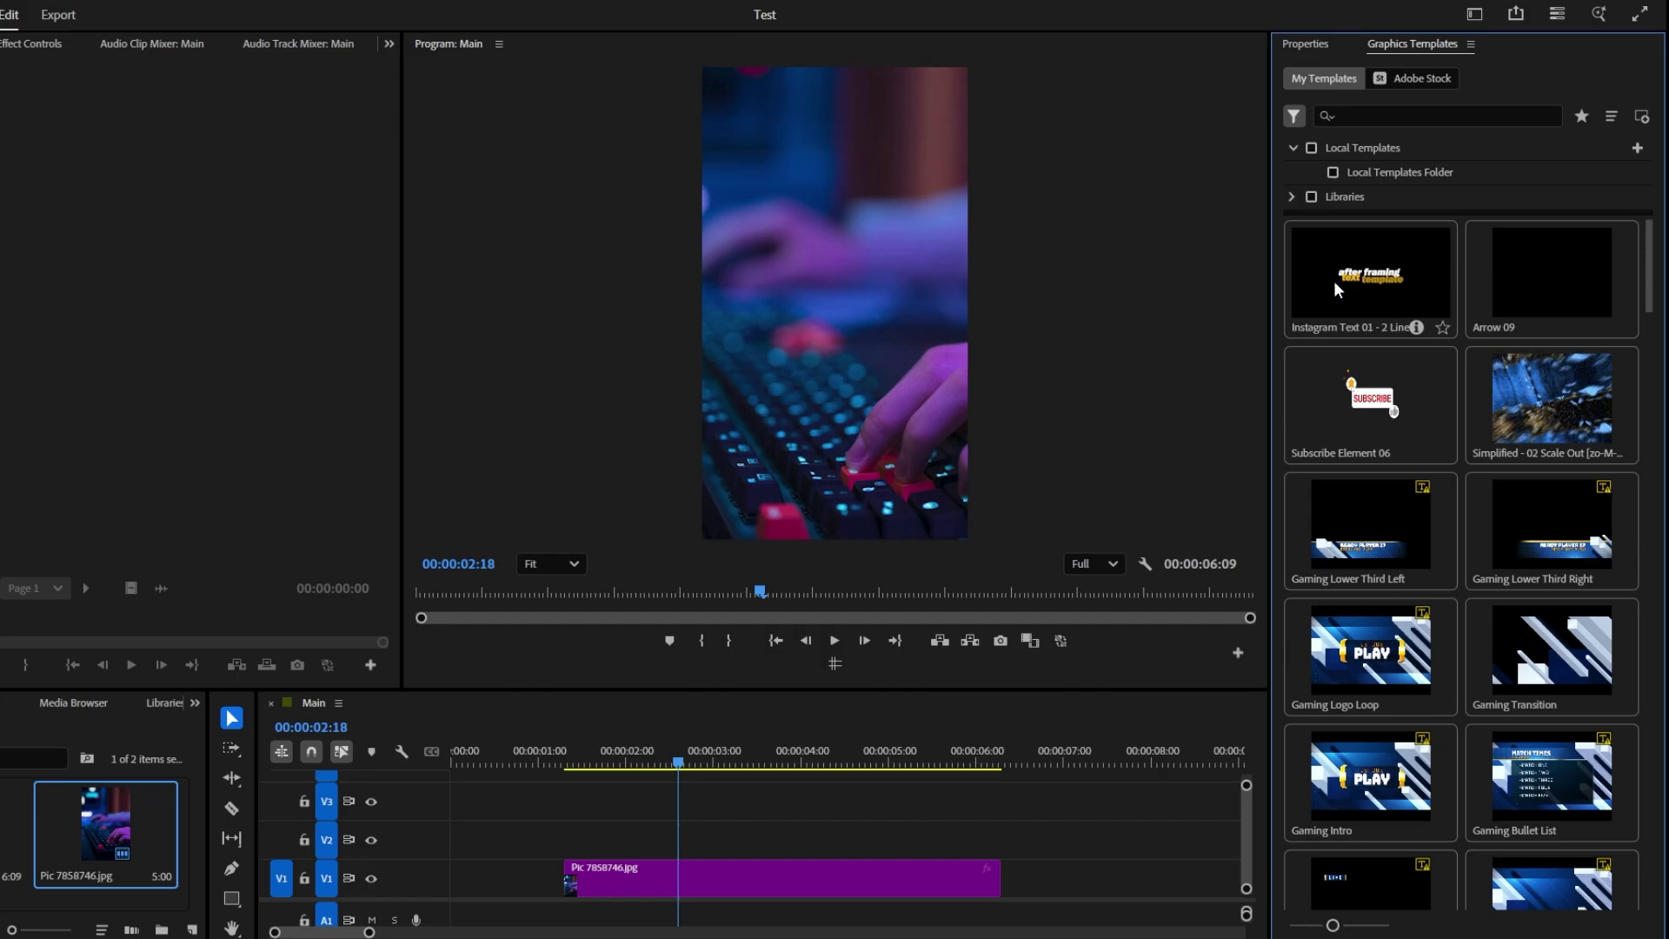
{"action": "left_click_drag", "start_coordinate": [1334, 280], "coordinate": [707, 824]}
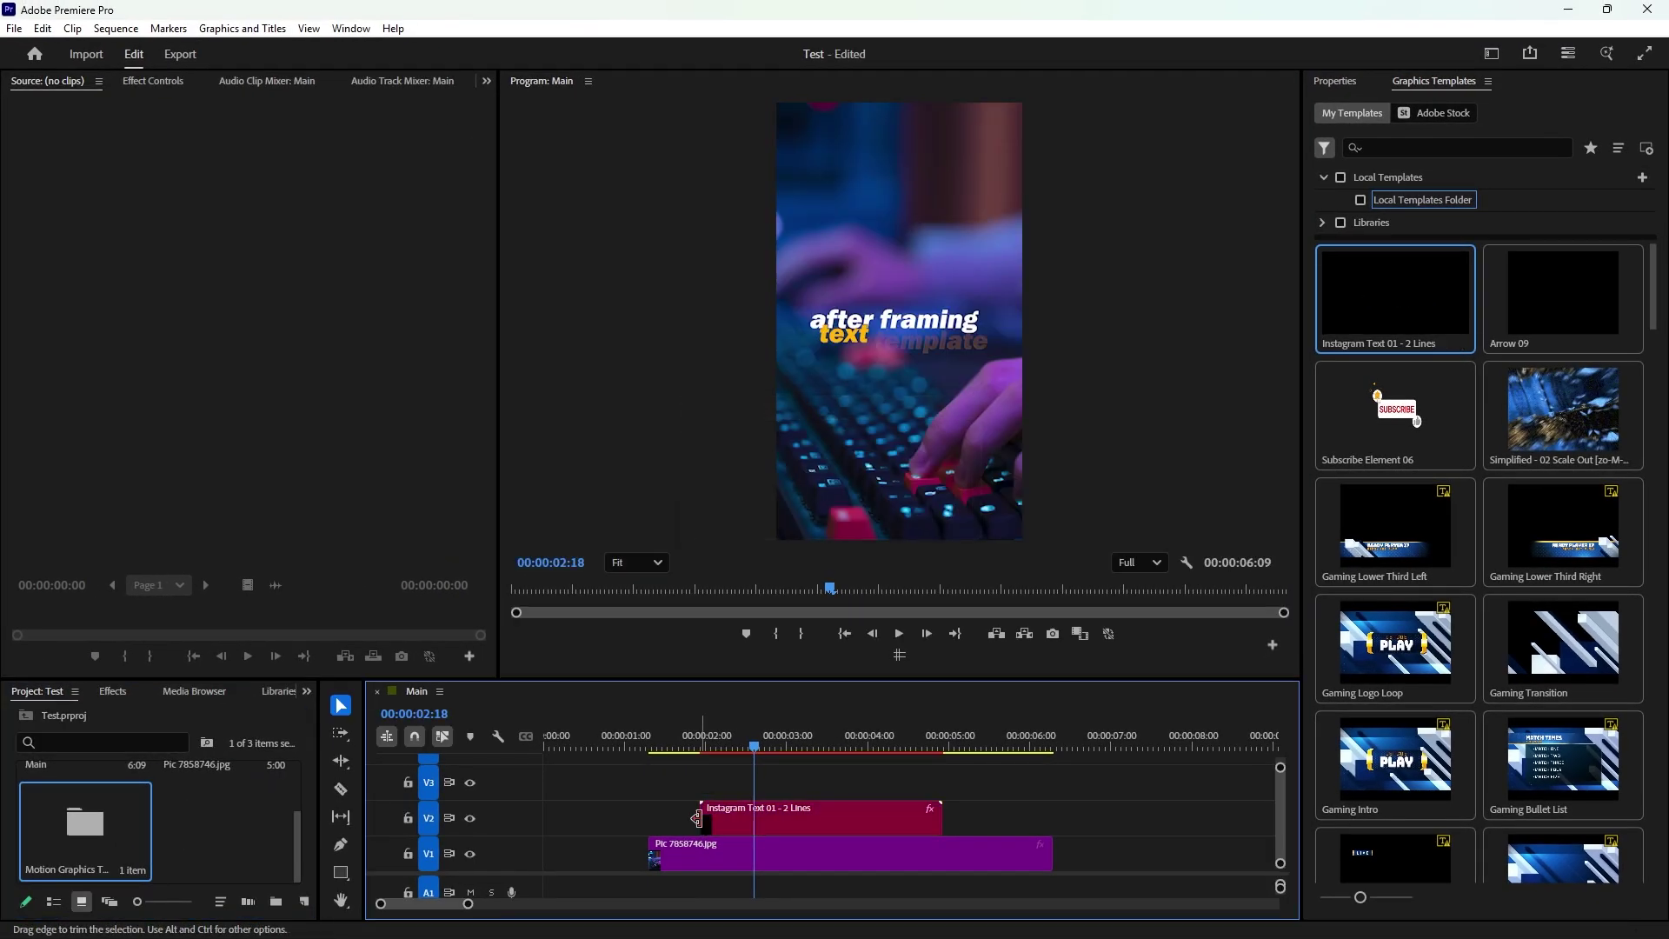
Preview the title animation, then select the V2 template clip to show its Text, Position and Color controls
{"action": "left_click", "coordinate": [698, 746]}
{"action": "key", "text": "space"}
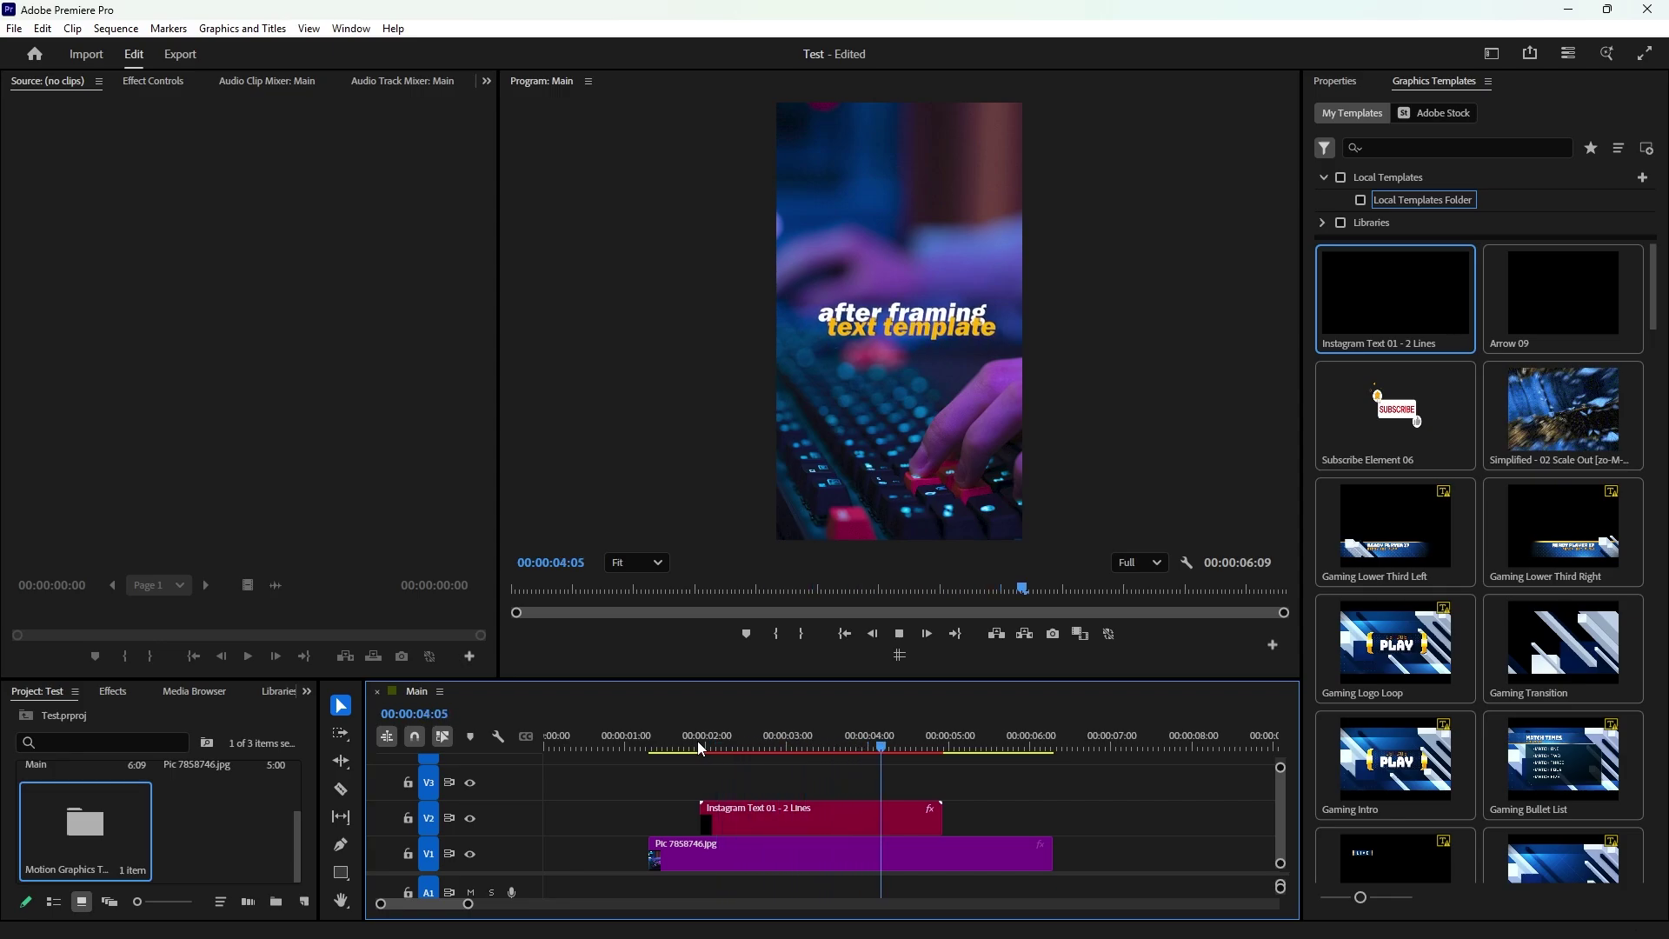
{"action": "left_click", "coordinate": [698, 740]}
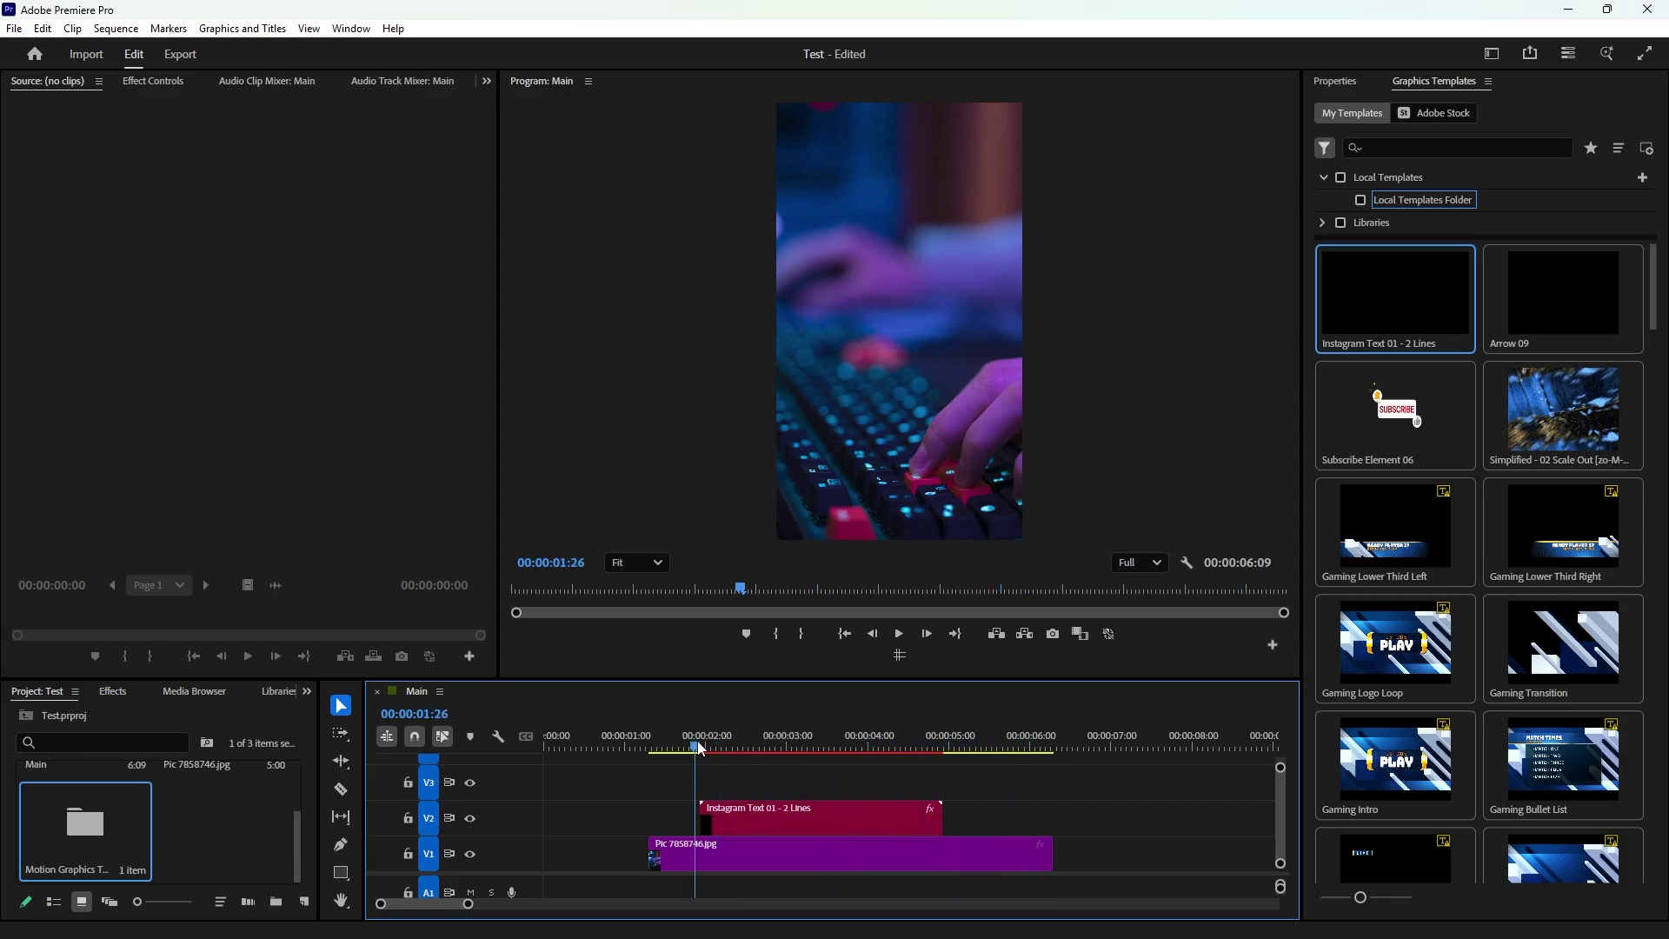
{"action": "key", "text": "space"}
{"action": "left_click", "coordinate": [841, 818]}
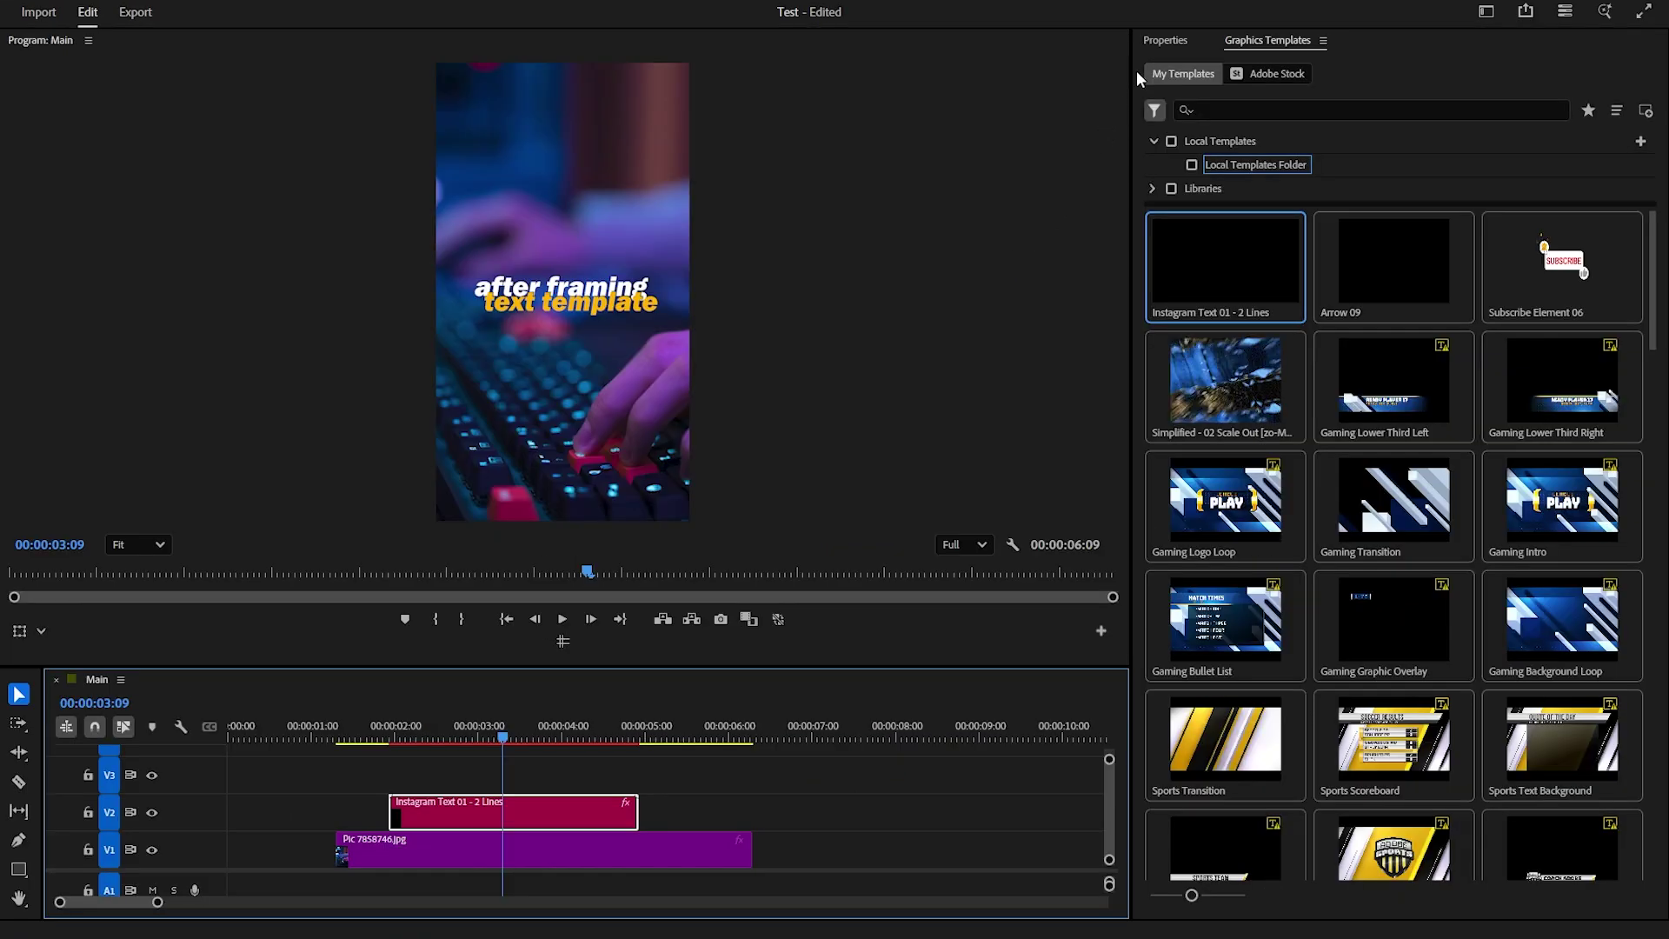
{"action": "left_click", "coordinate": [1335, 81]}
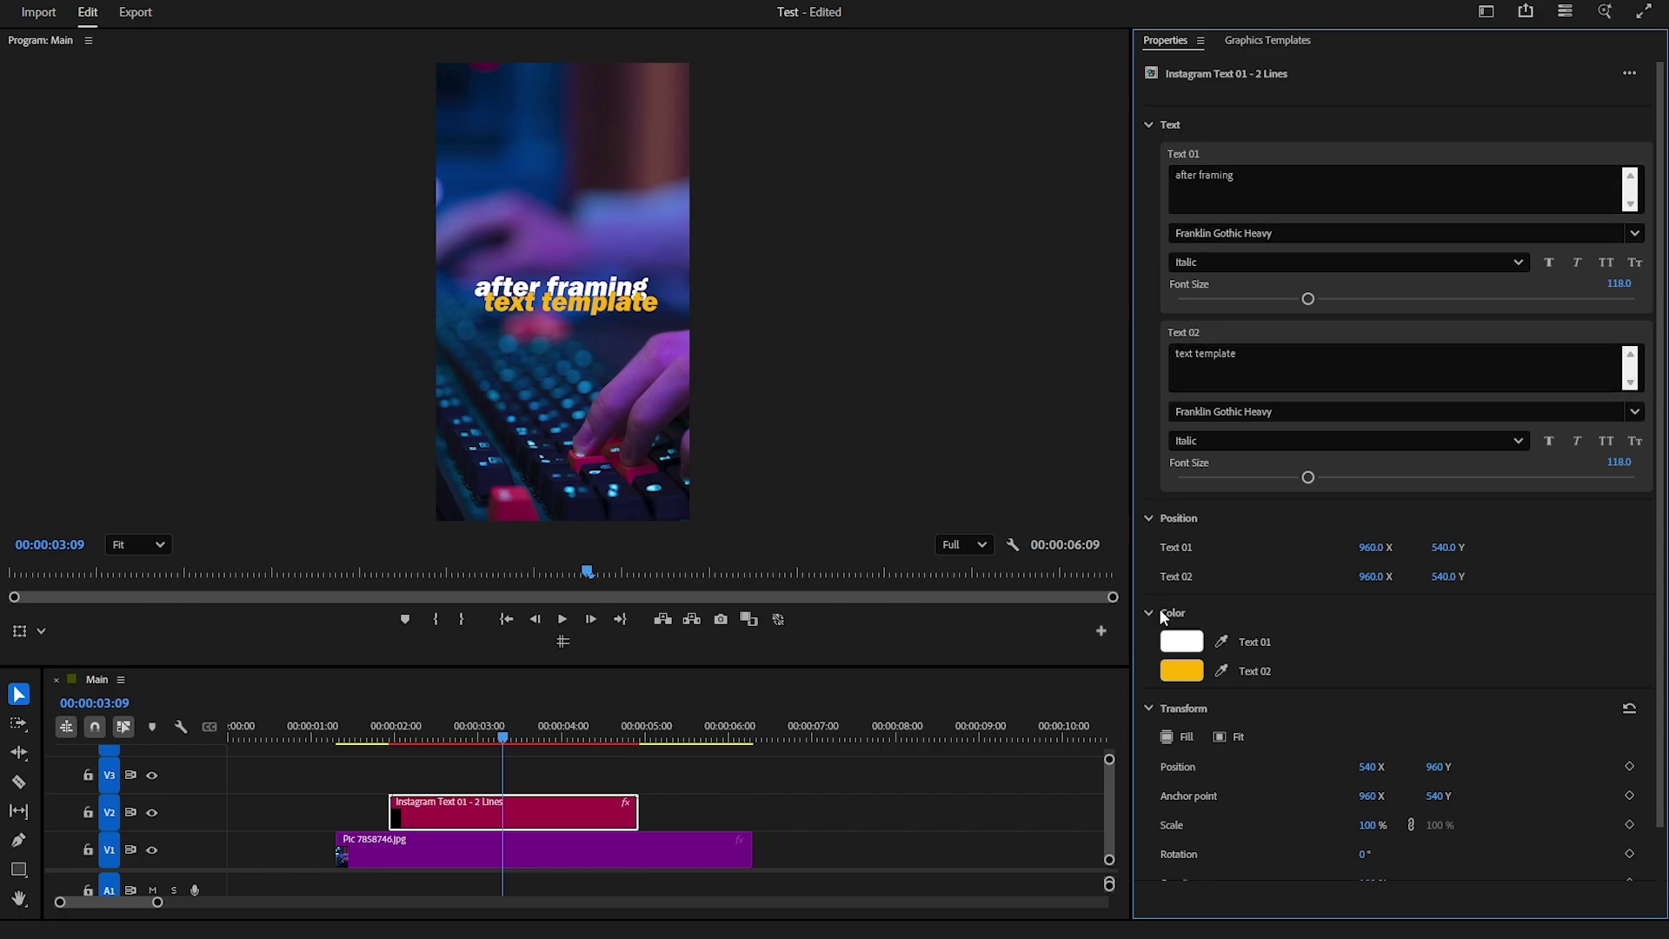
Change the first line's text to 'instagram trending' and its font size to 102.4
{"action": "left_click", "coordinate": [1278, 192]}
{"action": "key", "text": "ctrl+a"}
{"action": "type", "text": "insta"}
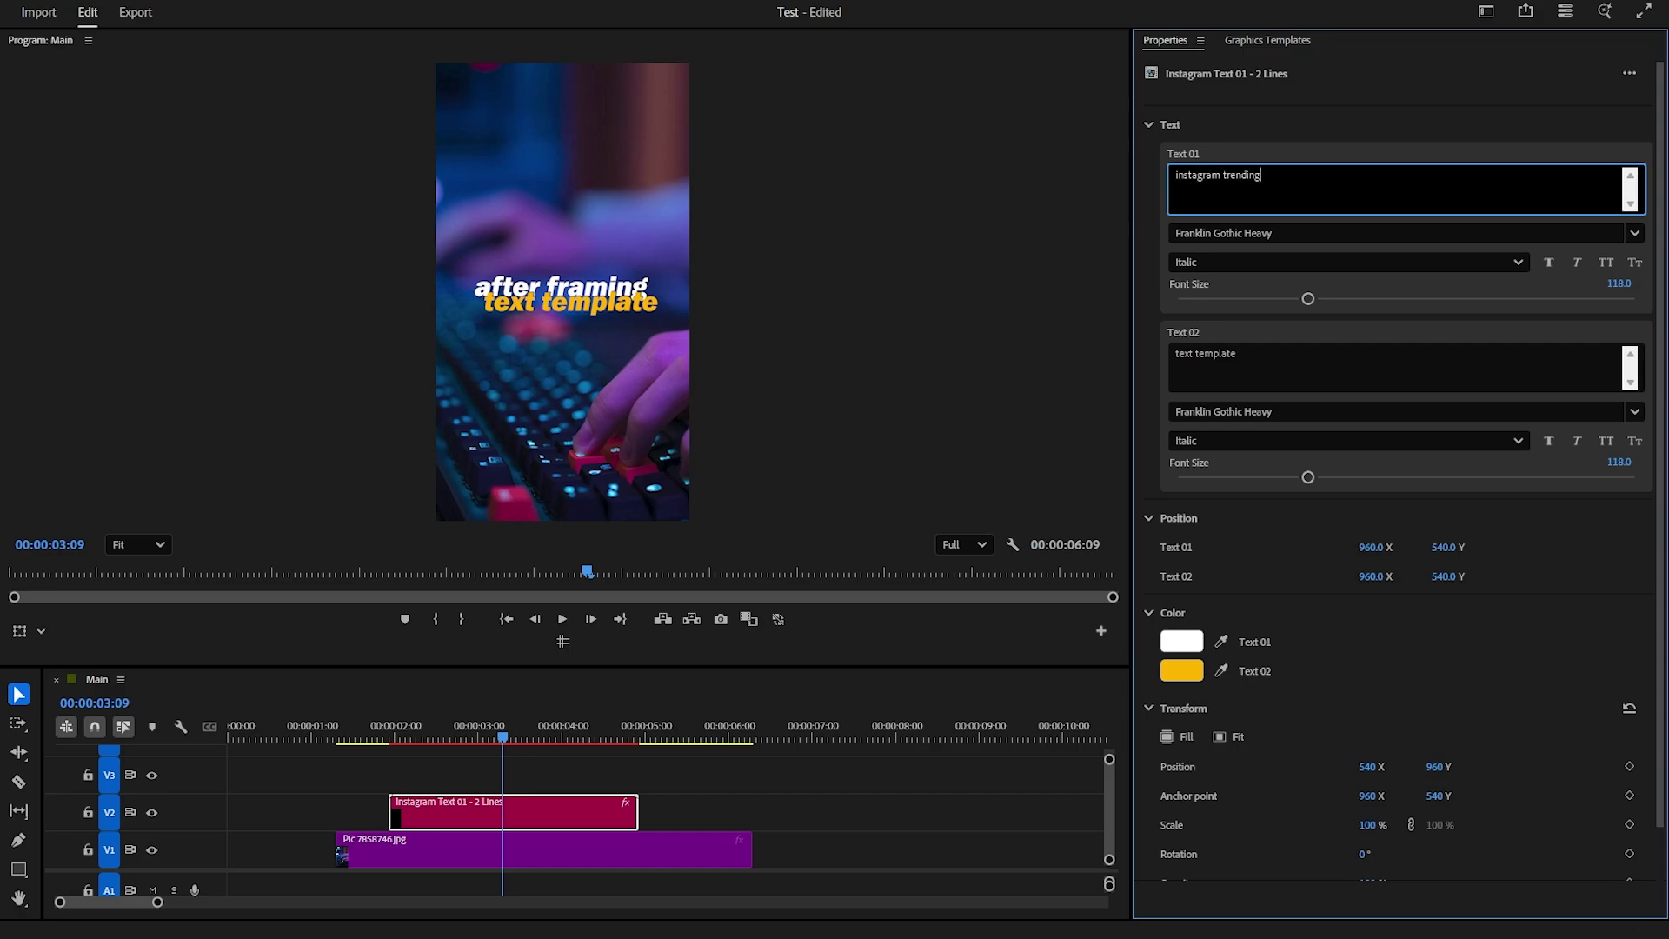
{"action": "left_click", "coordinate": [1151, 205]}
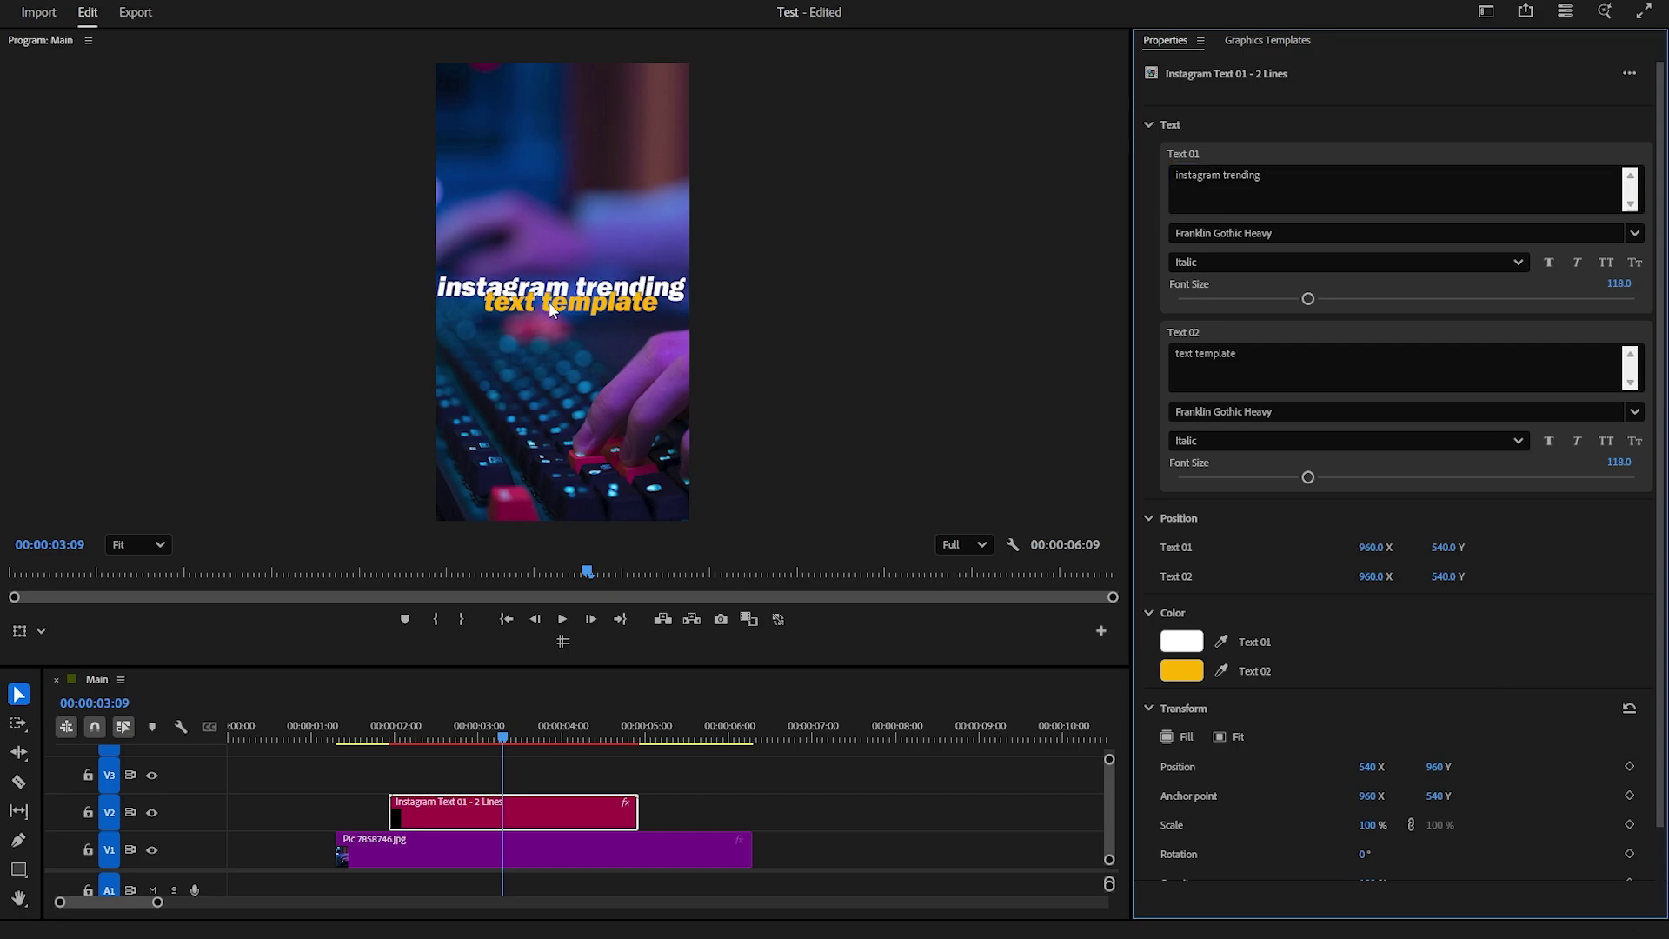
{"action": "left_click_drag", "start_coordinate": [1306, 298], "coordinate": [1292, 303]}
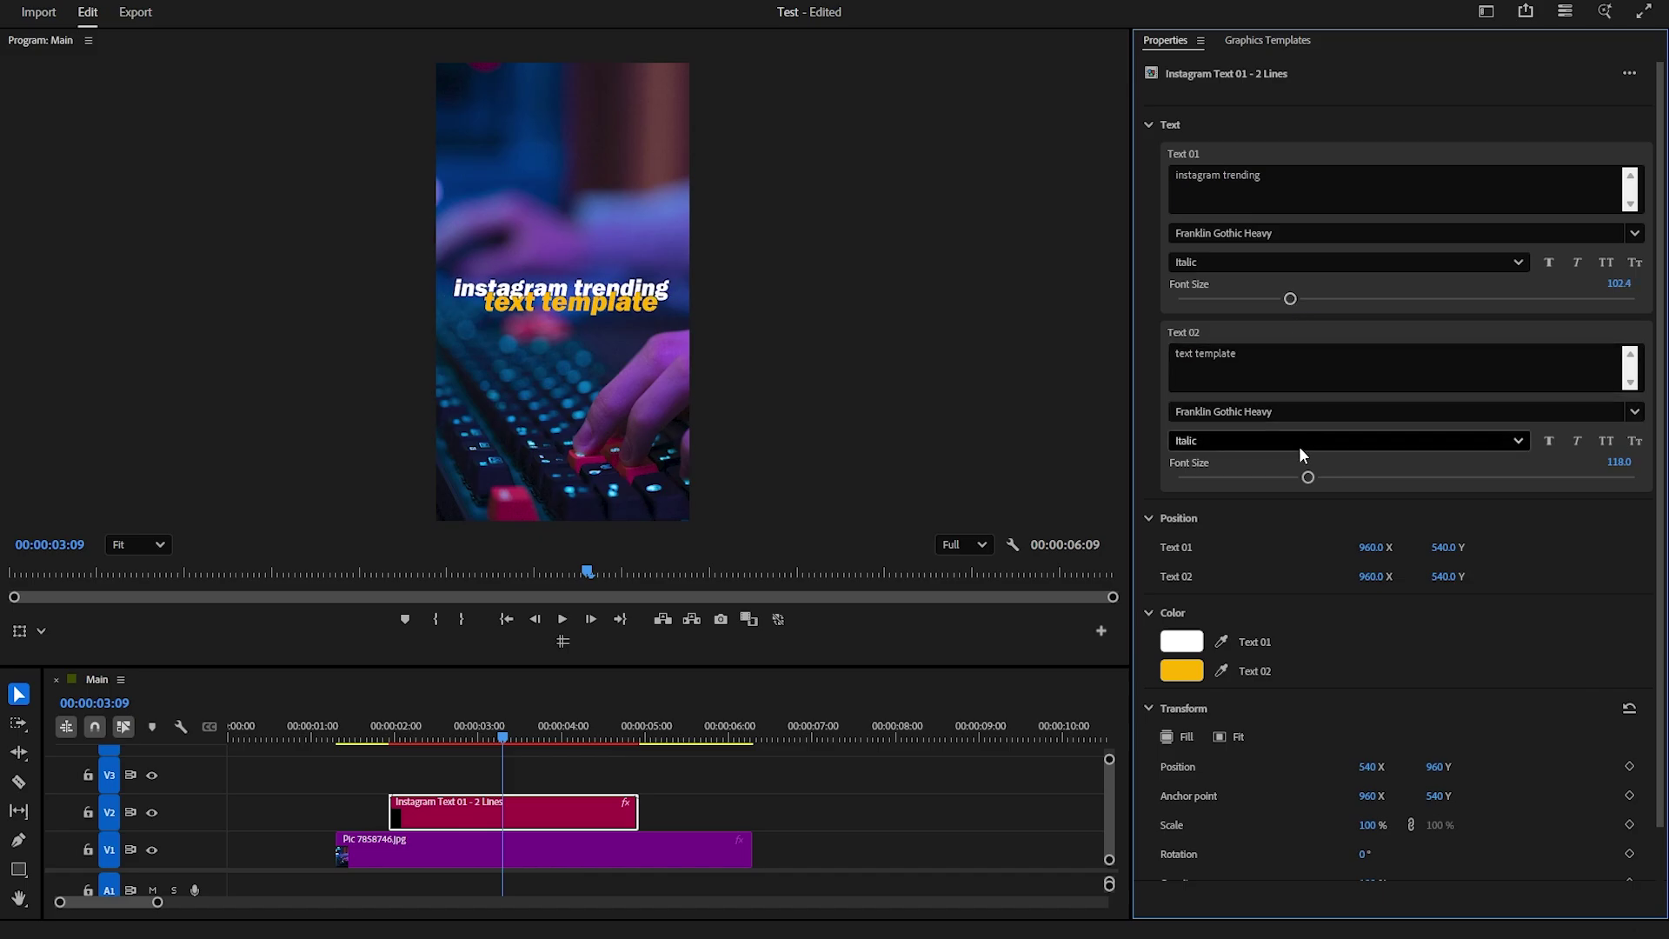
Nudge the first line to X 987, color it red FF0000, and shift the whole title right
{"action": "left_click_drag", "start_coordinate": [1369, 547], "coordinate": [1395, 548]}
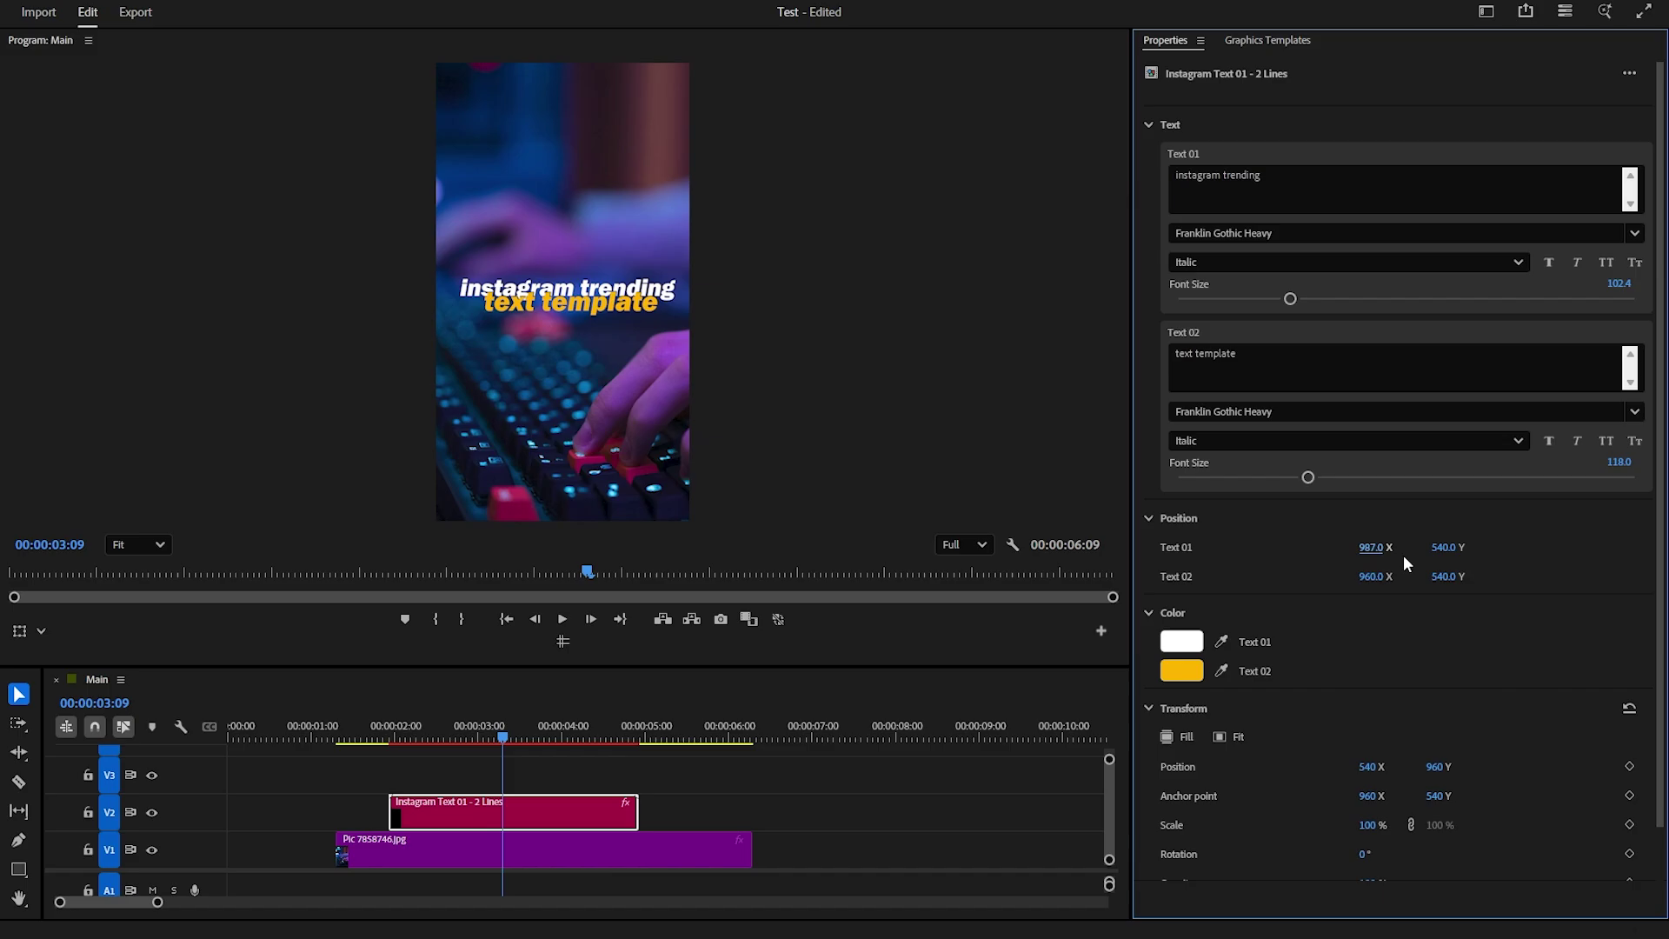
{"action": "left_click", "coordinate": [1196, 645]}
{"action": "left_click_drag", "start_coordinate": [803, 539], "coordinate": [838, 563]}
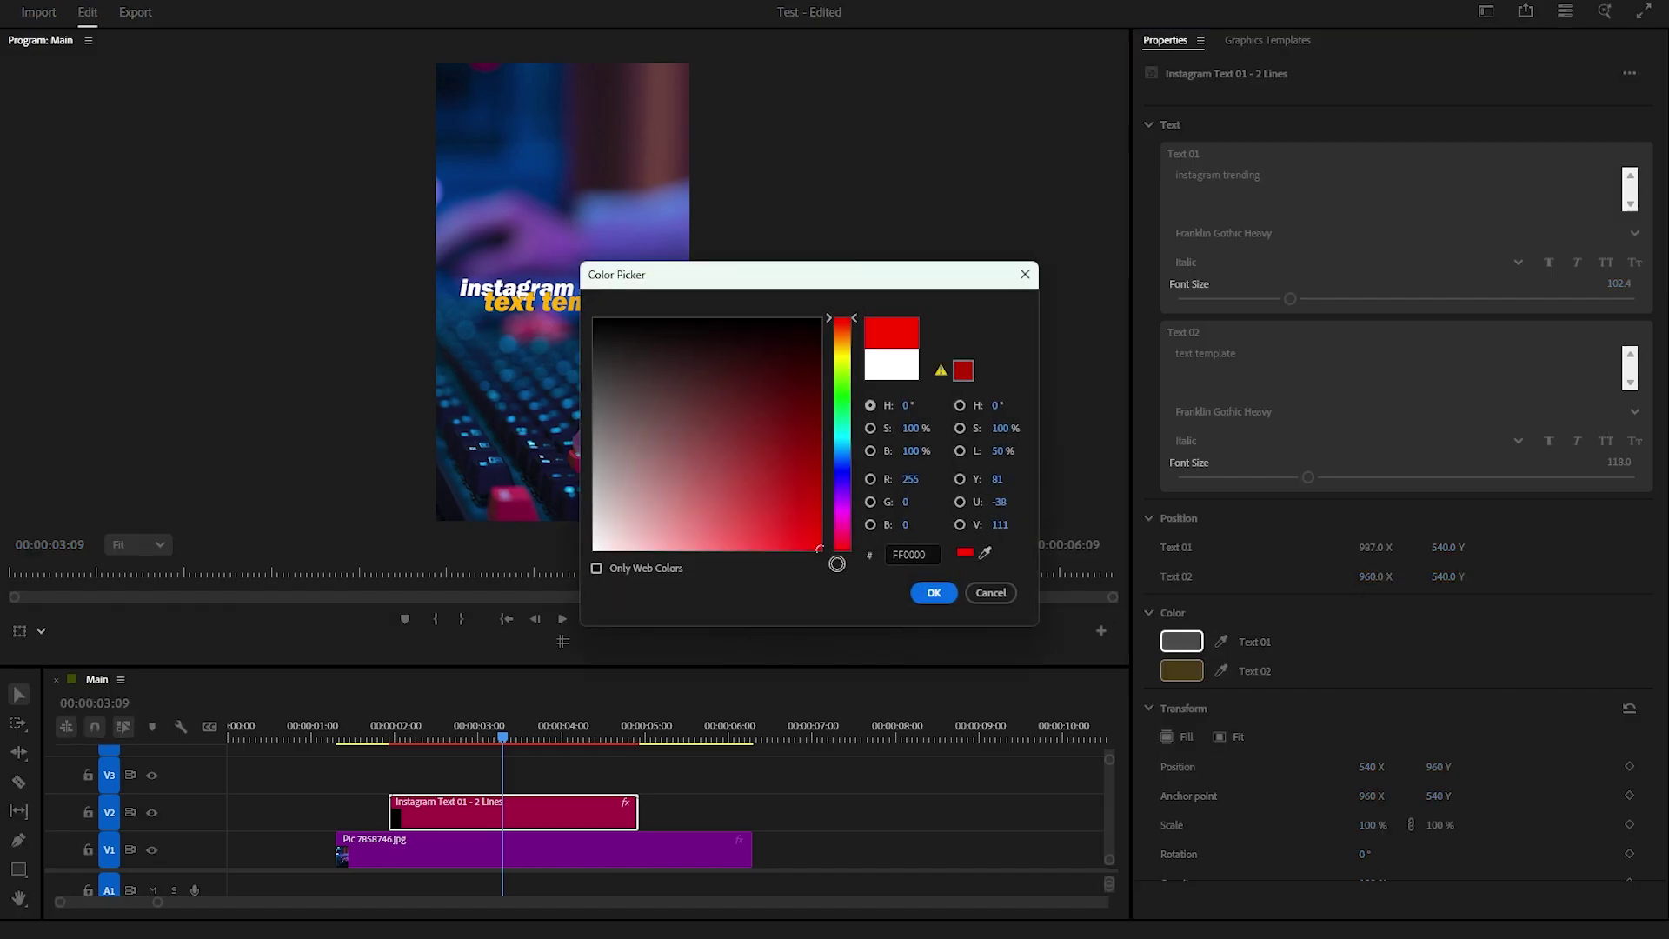
{"action": "left_click", "coordinate": [930, 589]}
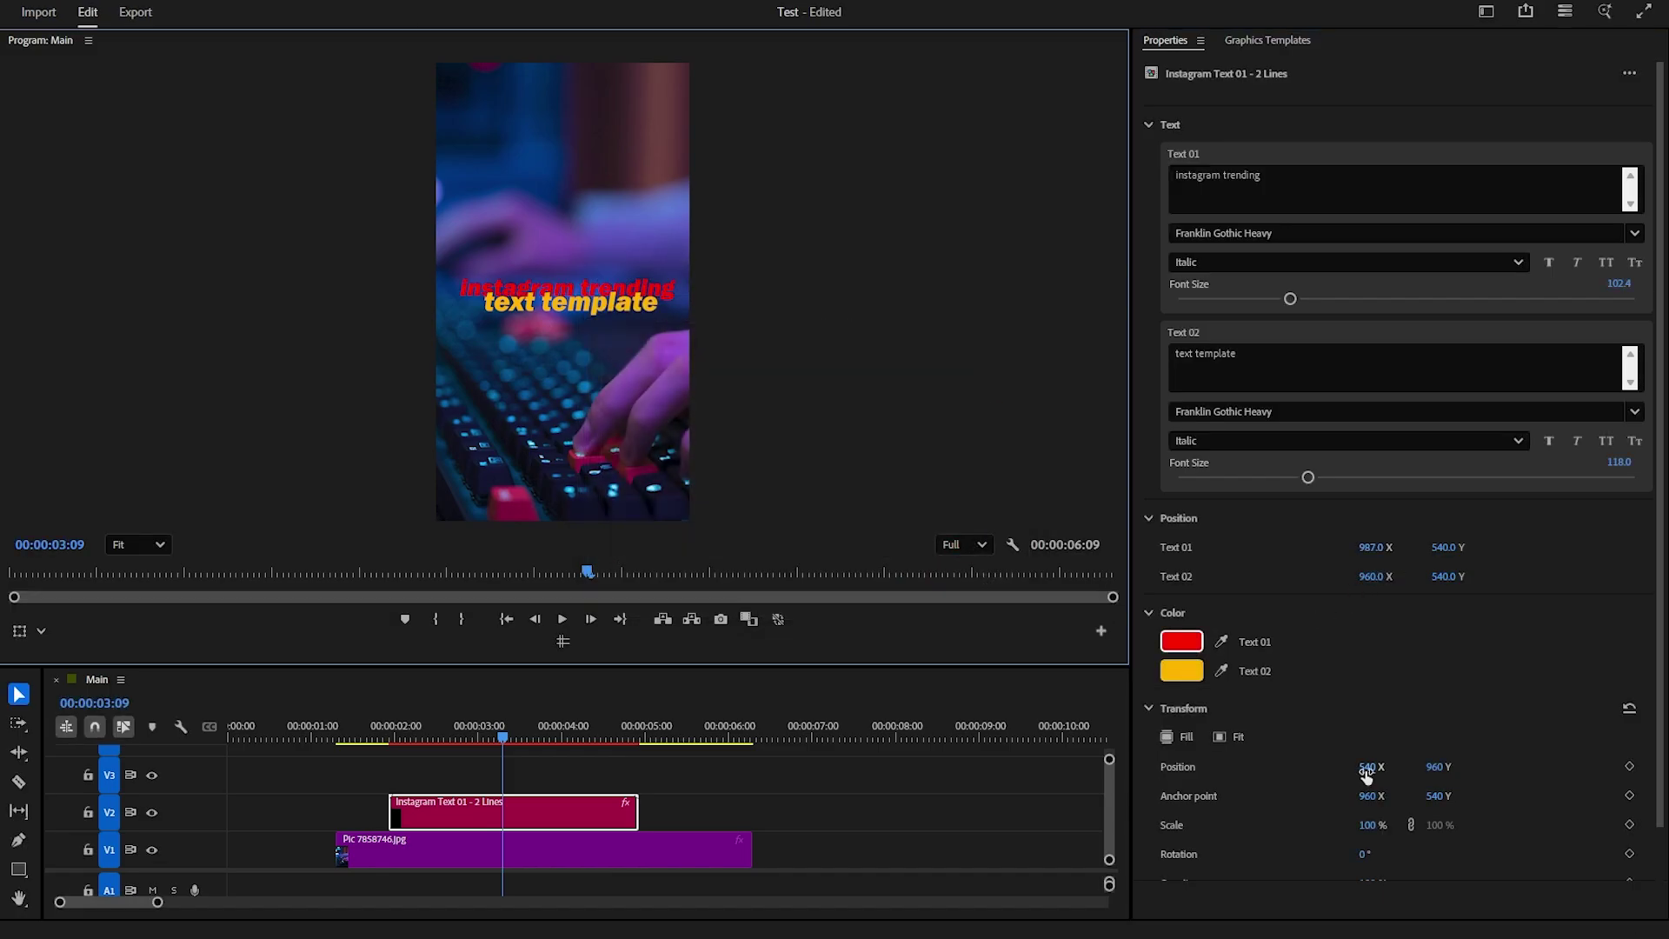
{"action": "left_click_drag", "start_coordinate": [1366, 774], "coordinate": [1459, 812]}
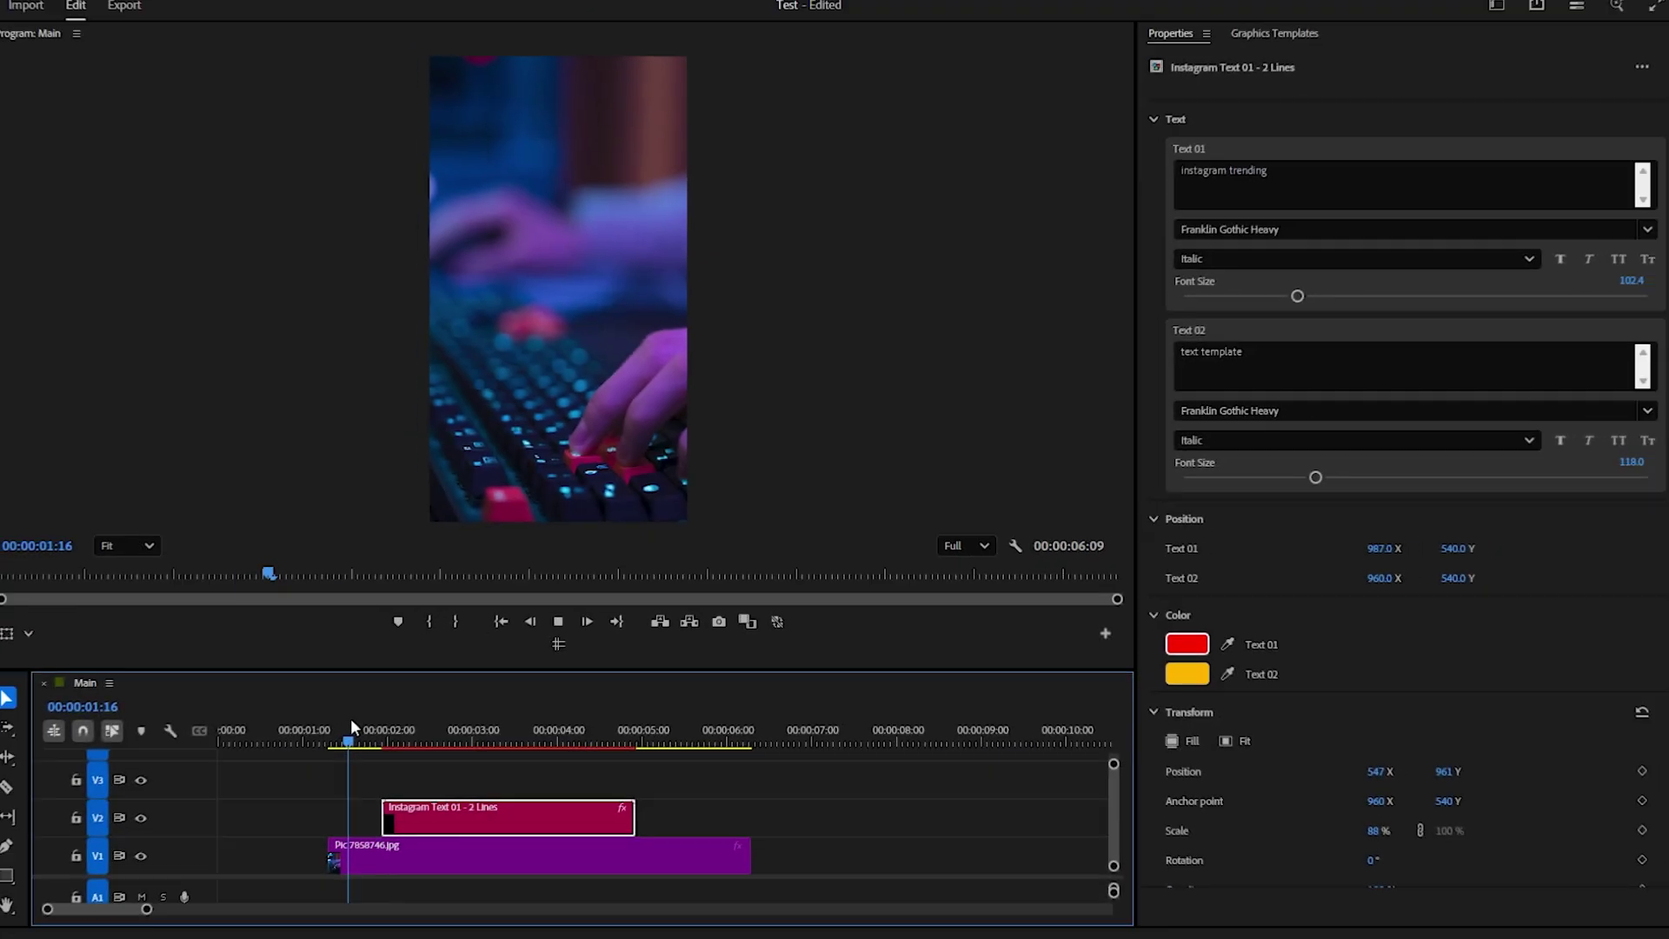
{"action": "key", "text": "space"}
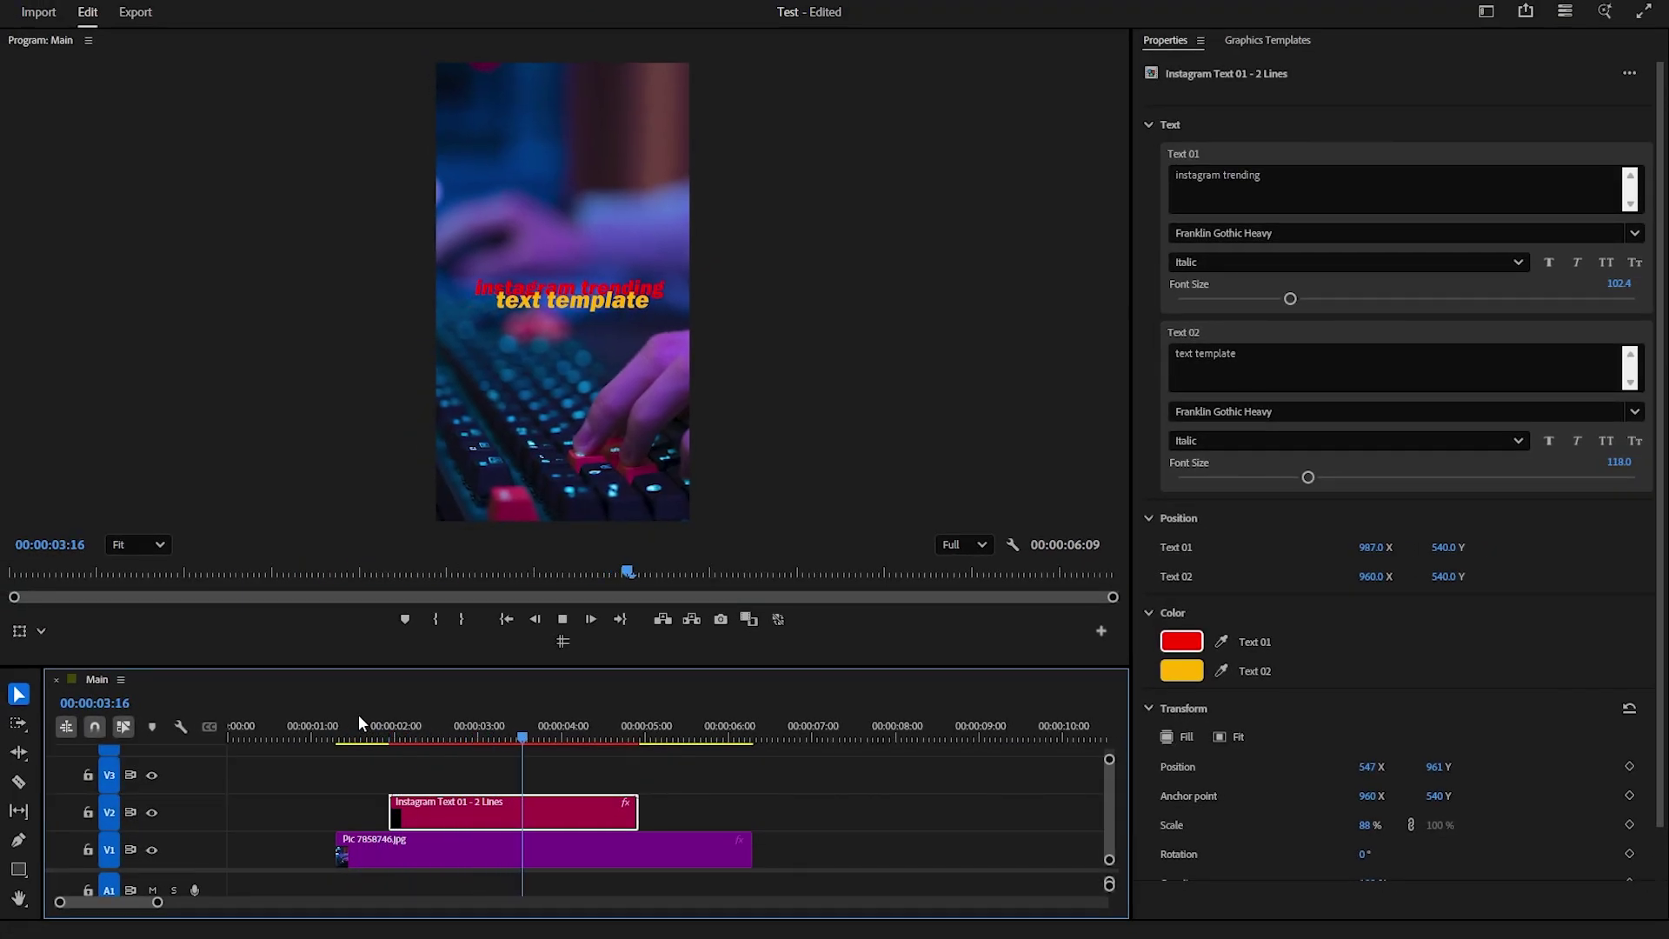